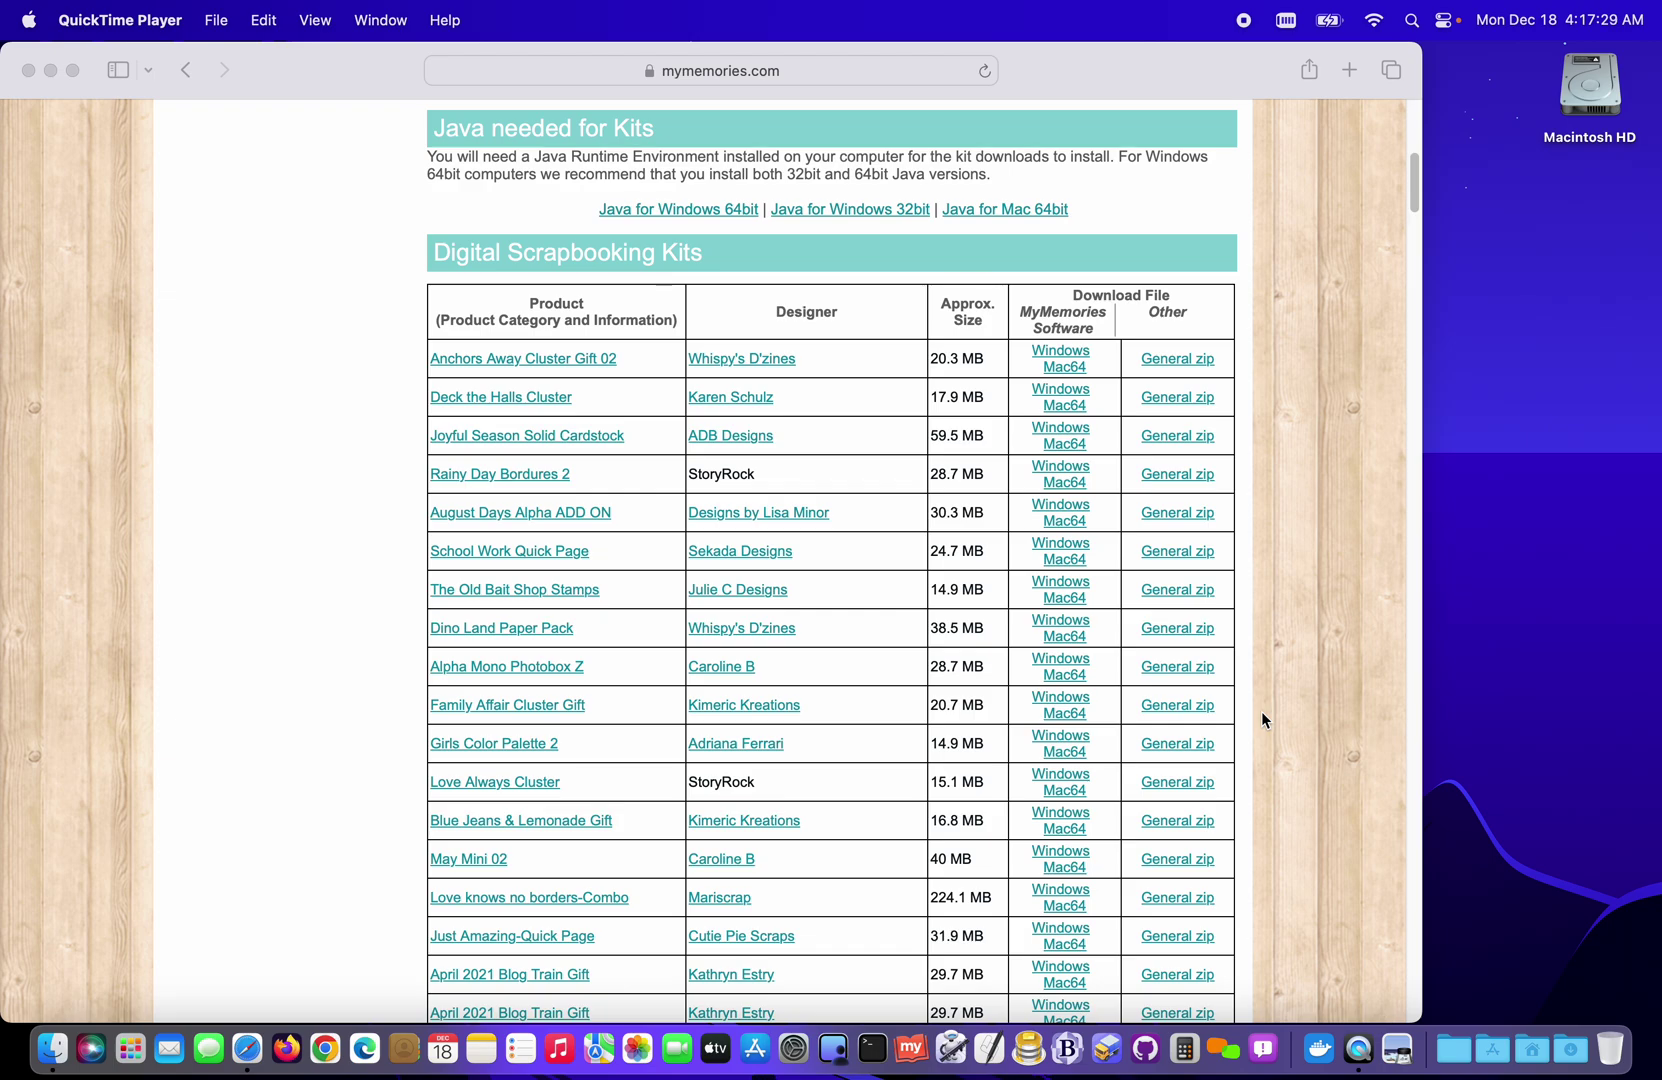
# Start the Mac64 and then the Windows download for the Anchors Away Cluster Gift 02 kit
pyautogui.click(1062, 366)
pyautogui.click(1064, 367)
pyautogui.click(1060, 356)
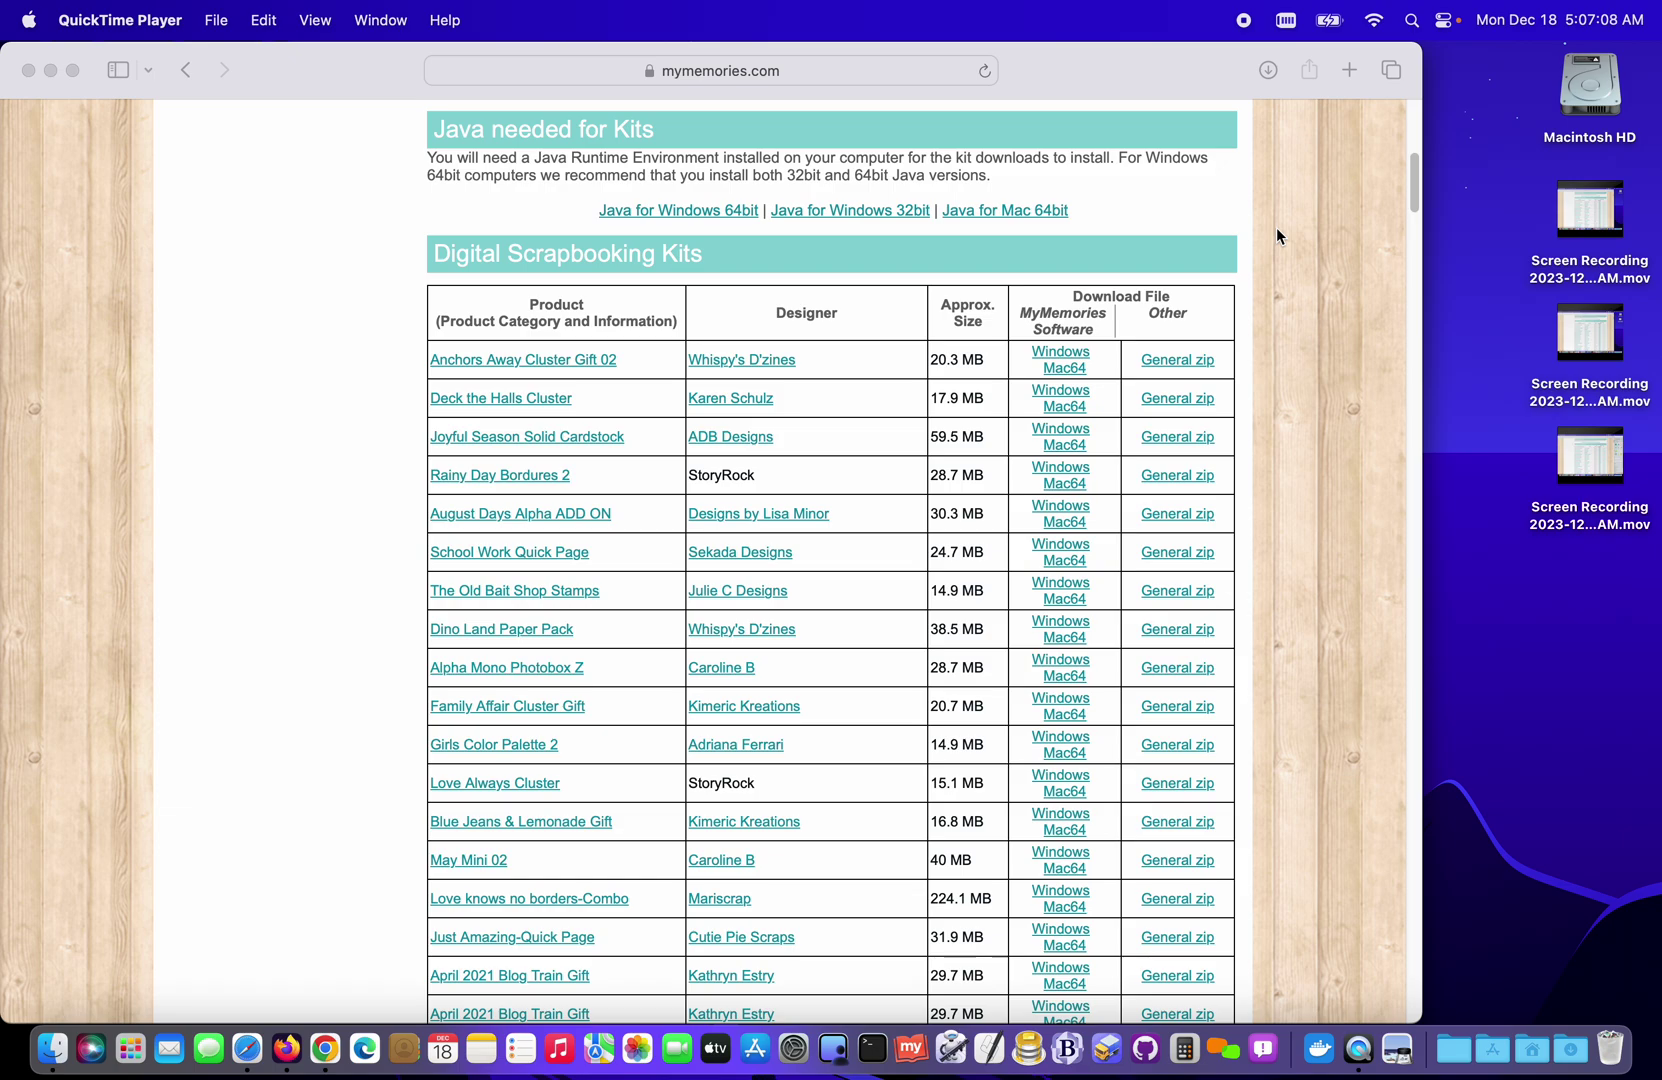
# Download the Mac64 installer for My Memories Suite 9 - Full, then scroll back to the kits table
pyautogui.click(1276, 236)
pyautogui.scroll(8, 1276, 236)
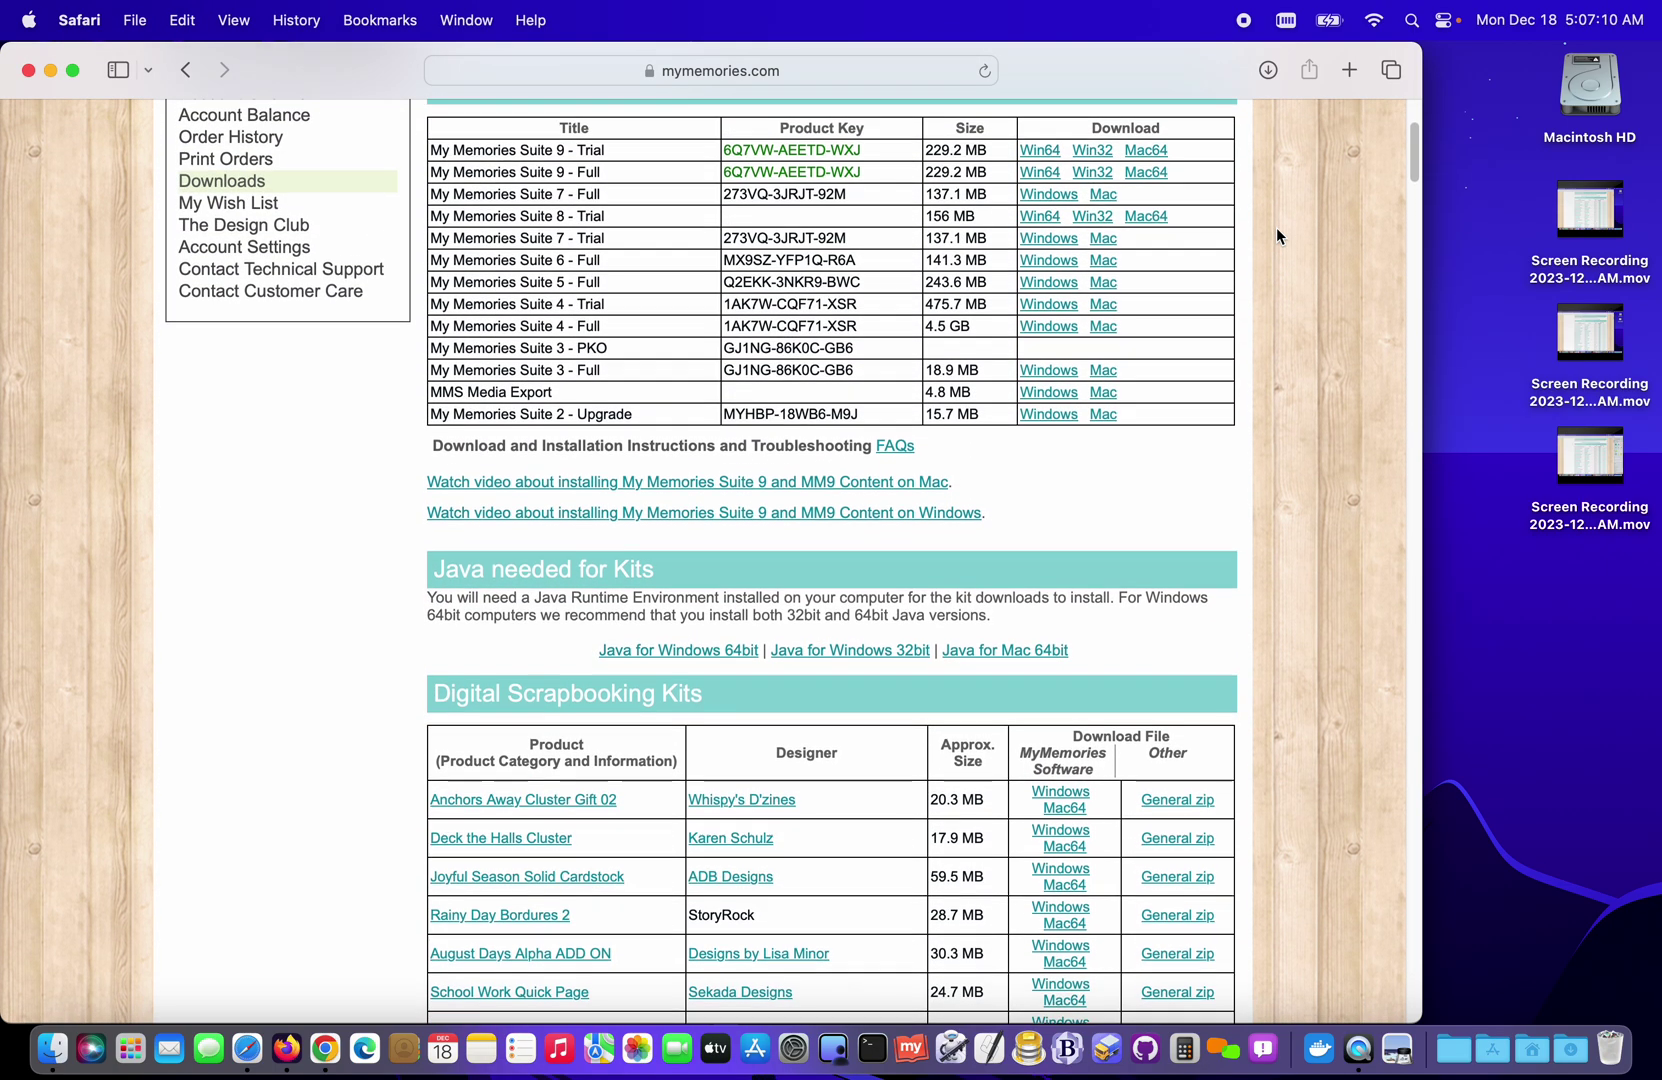
pyautogui.scroll(2, 1276, 230)
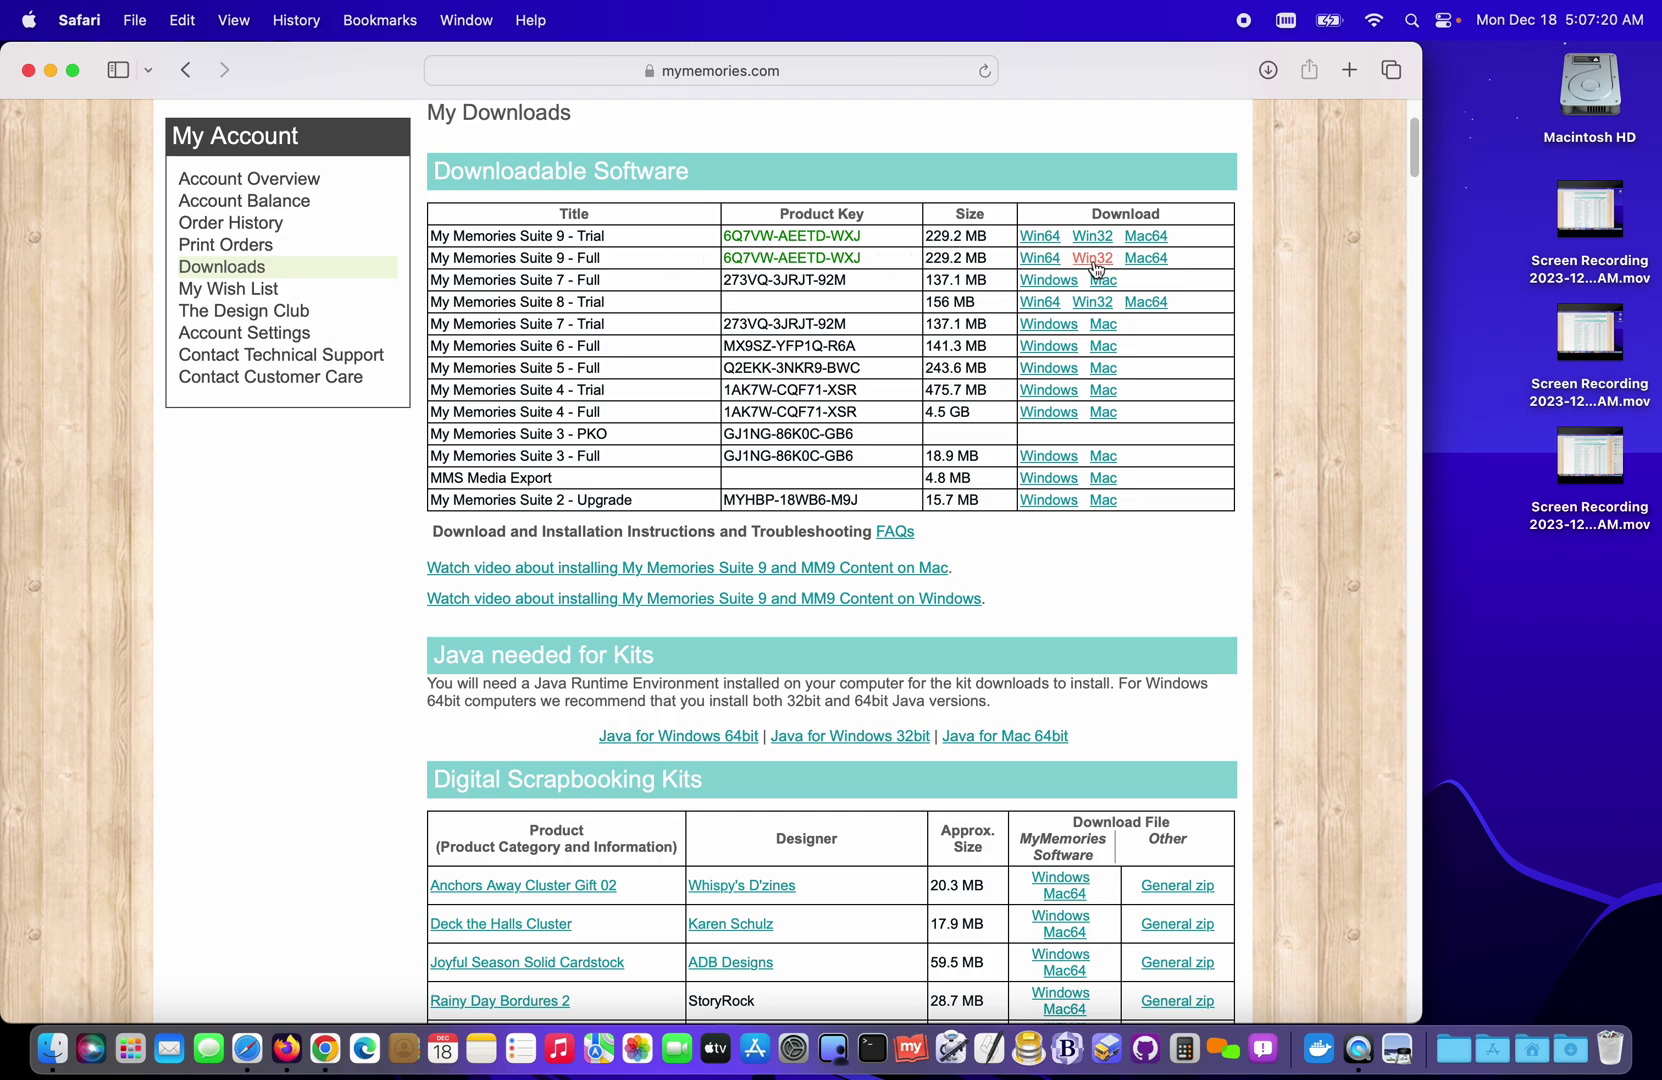
pyautogui.click(1150, 259)
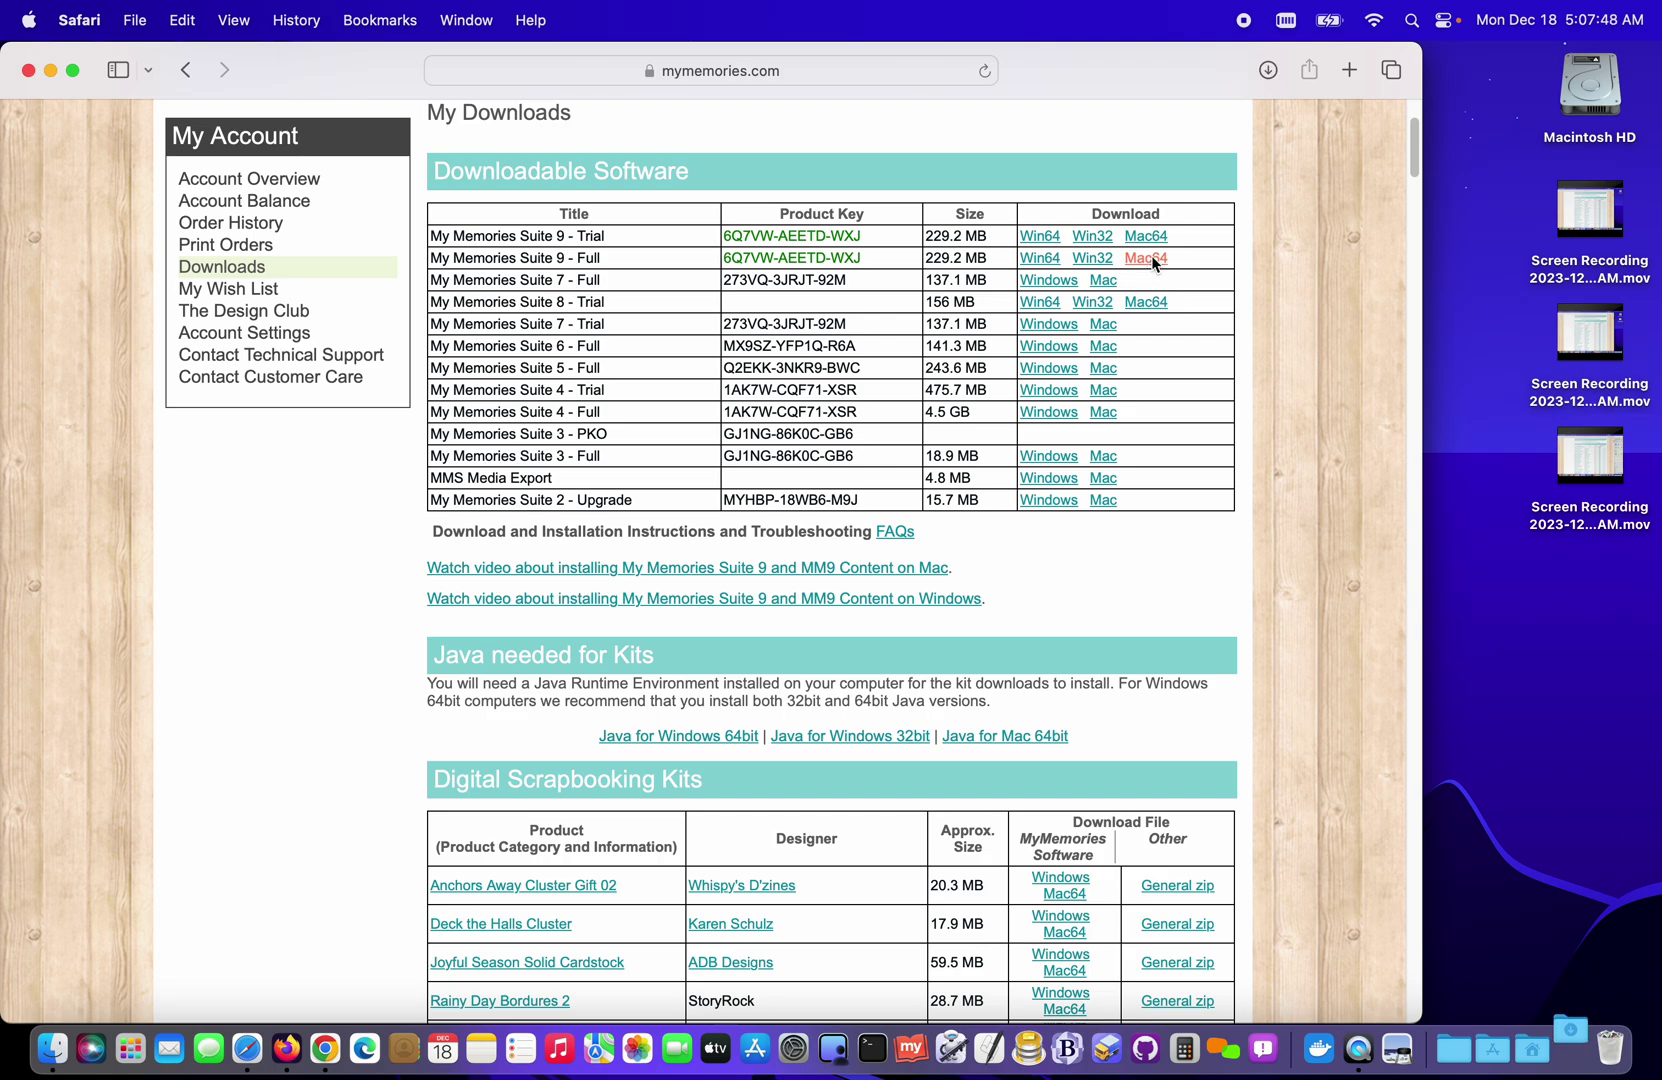
pyautogui.scroll(-5, 1237, 360)
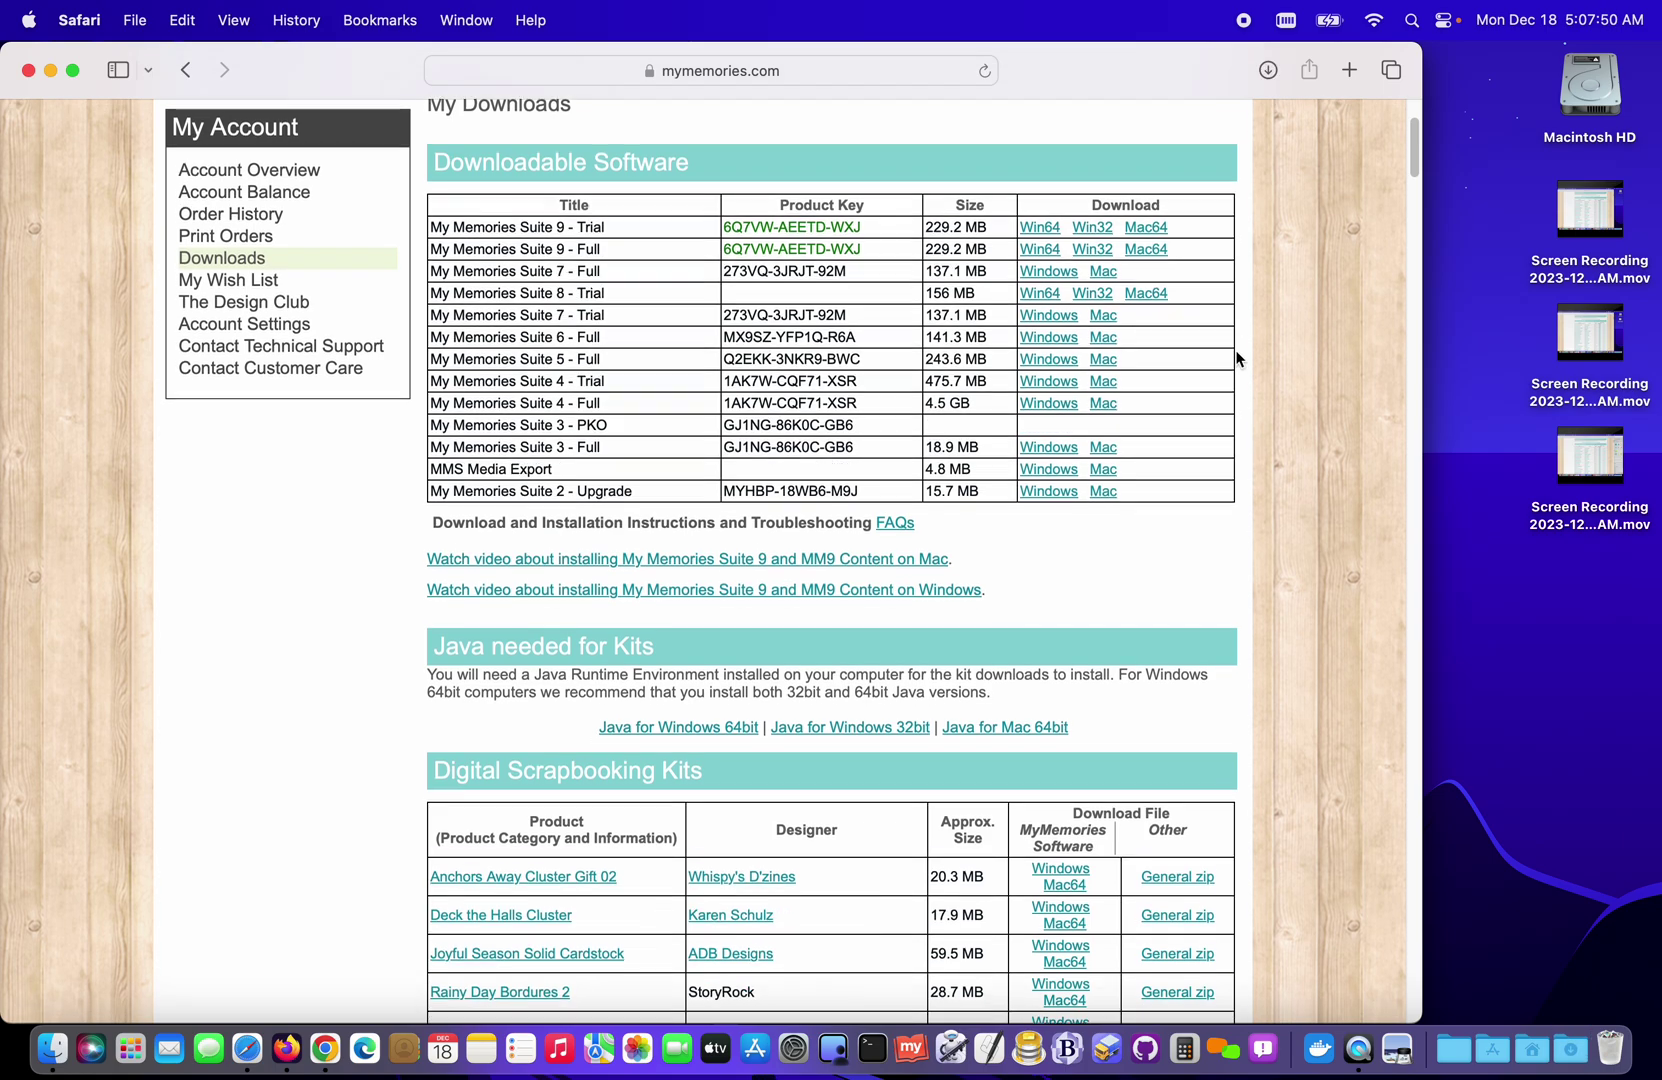
pyautogui.scroll(-1, 1237, 360)
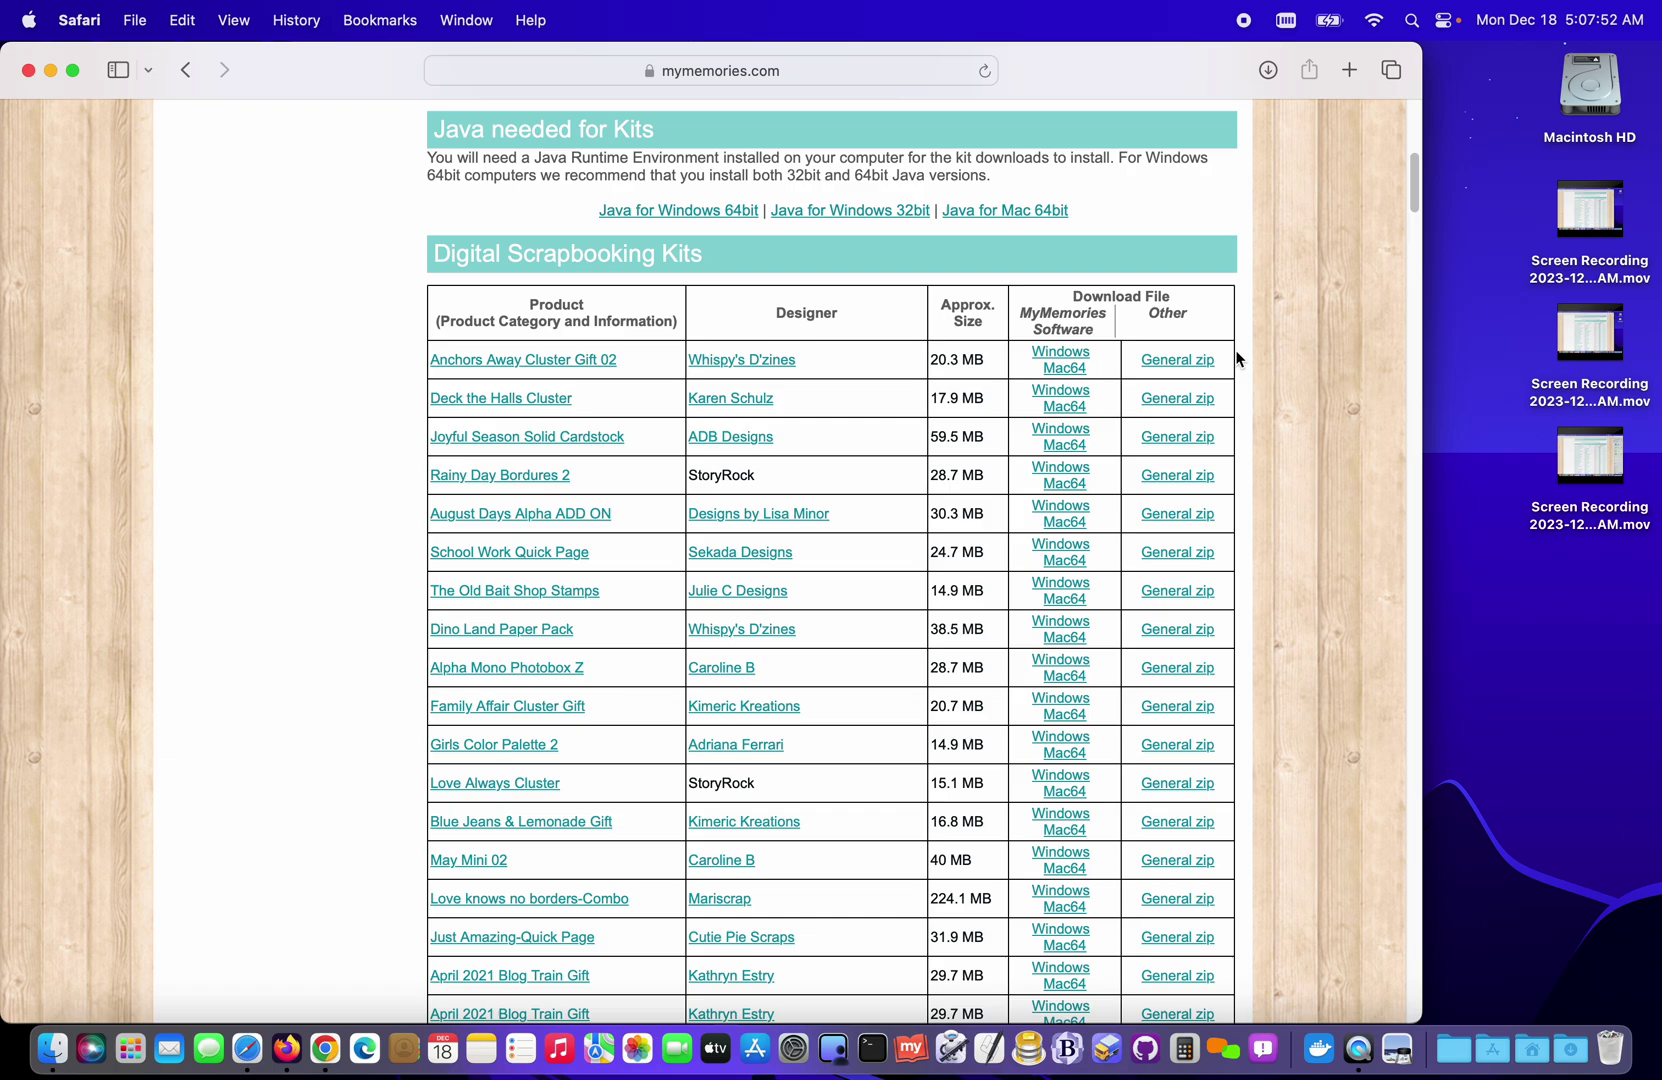
# Reveal MMS_9_upgrade_macos.dmg in Finder and launch the My Memories Suite Installer app
pyautogui.click(1270, 71)
pyautogui.click(1278, 170)
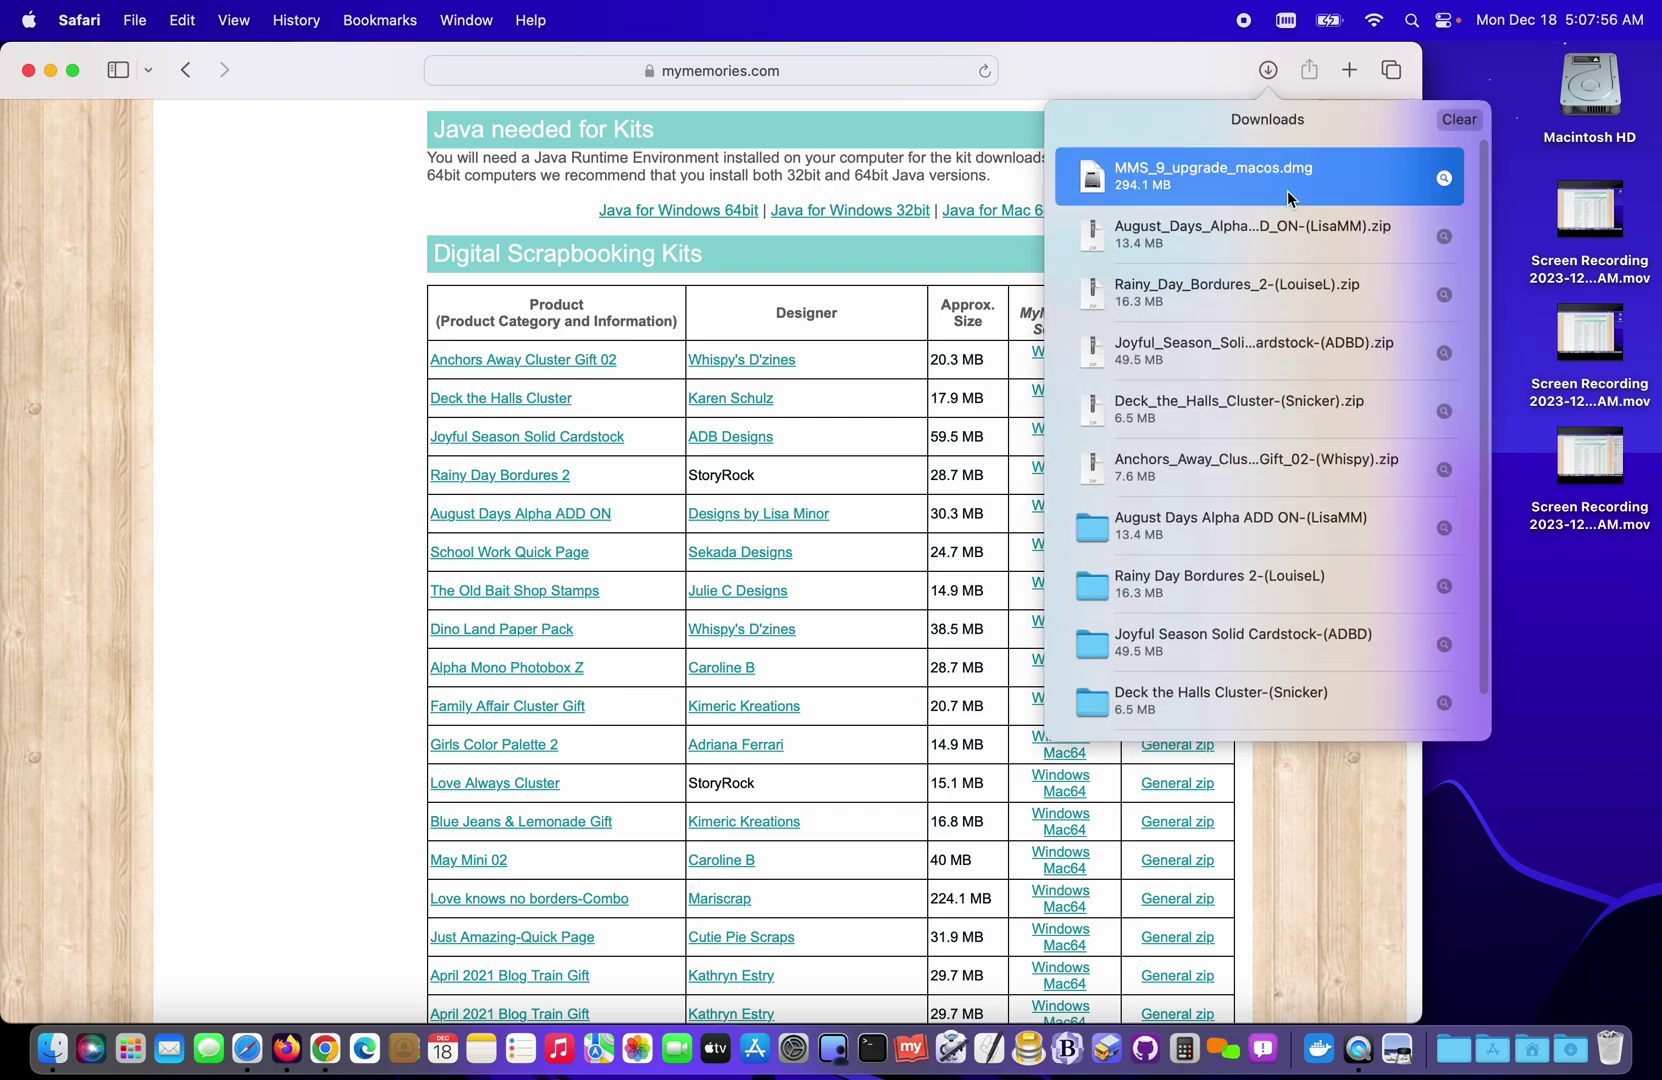
pyautogui.click(1443, 178)
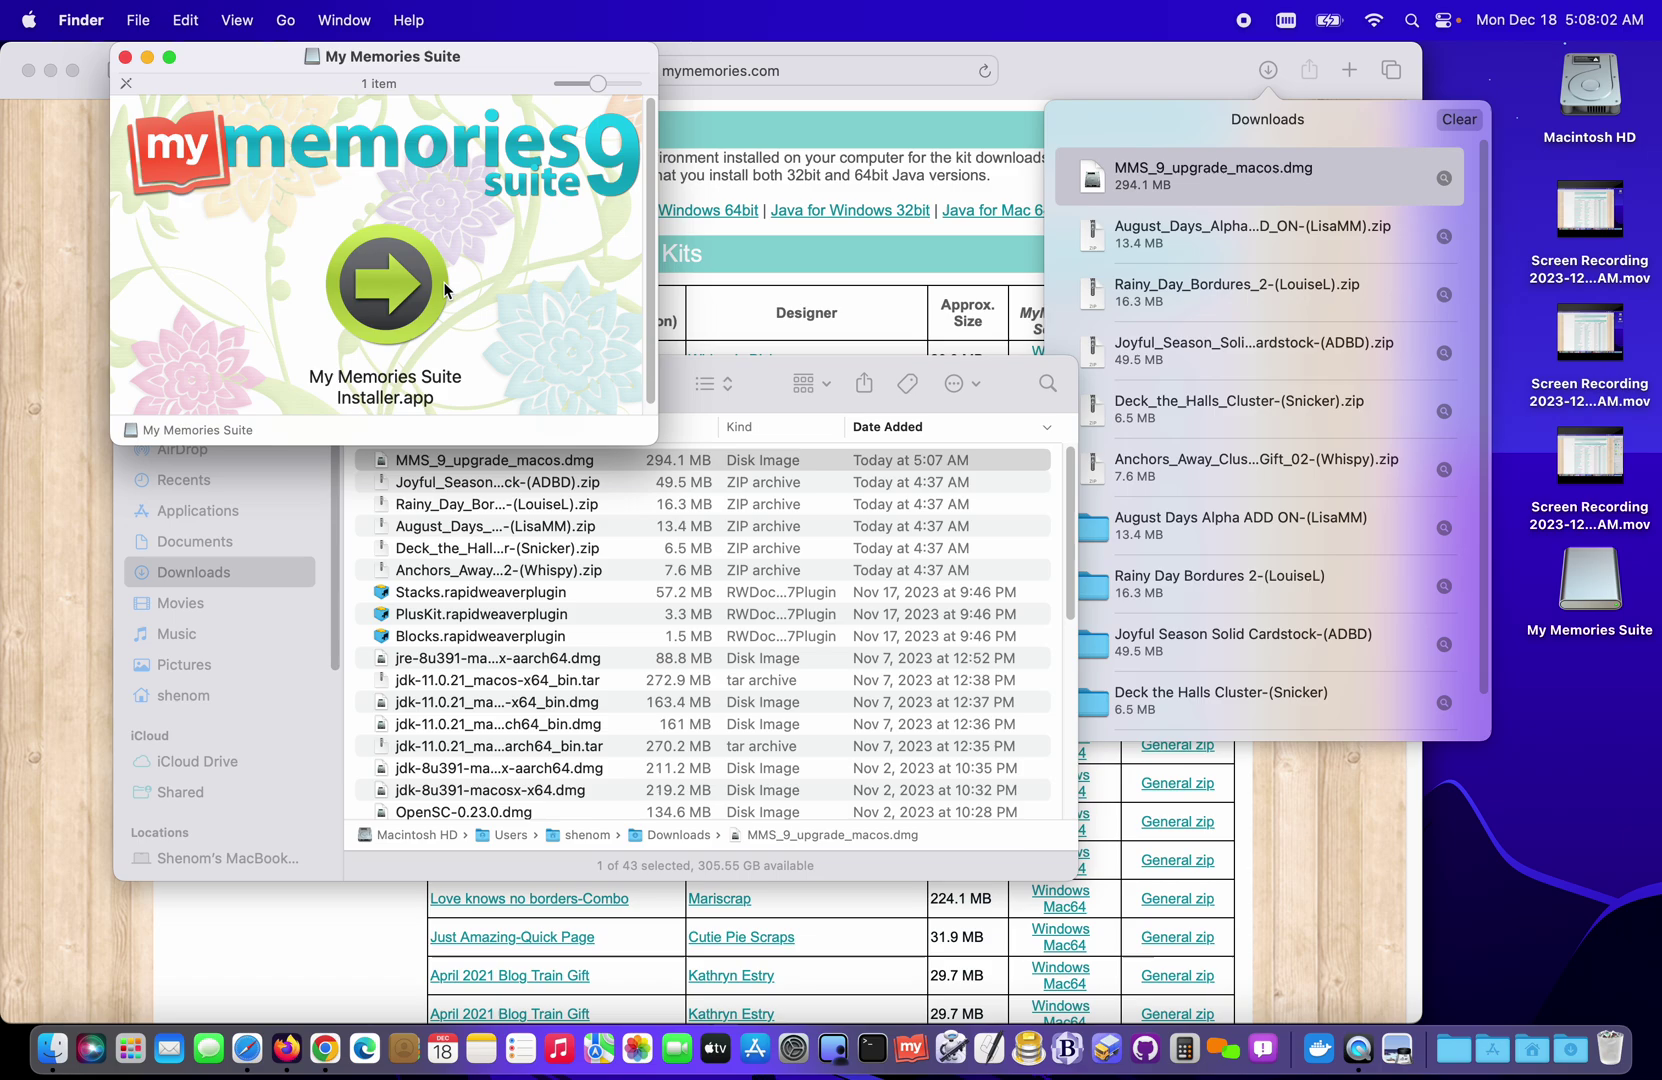
pyautogui.scroll(-1, 420, 292)
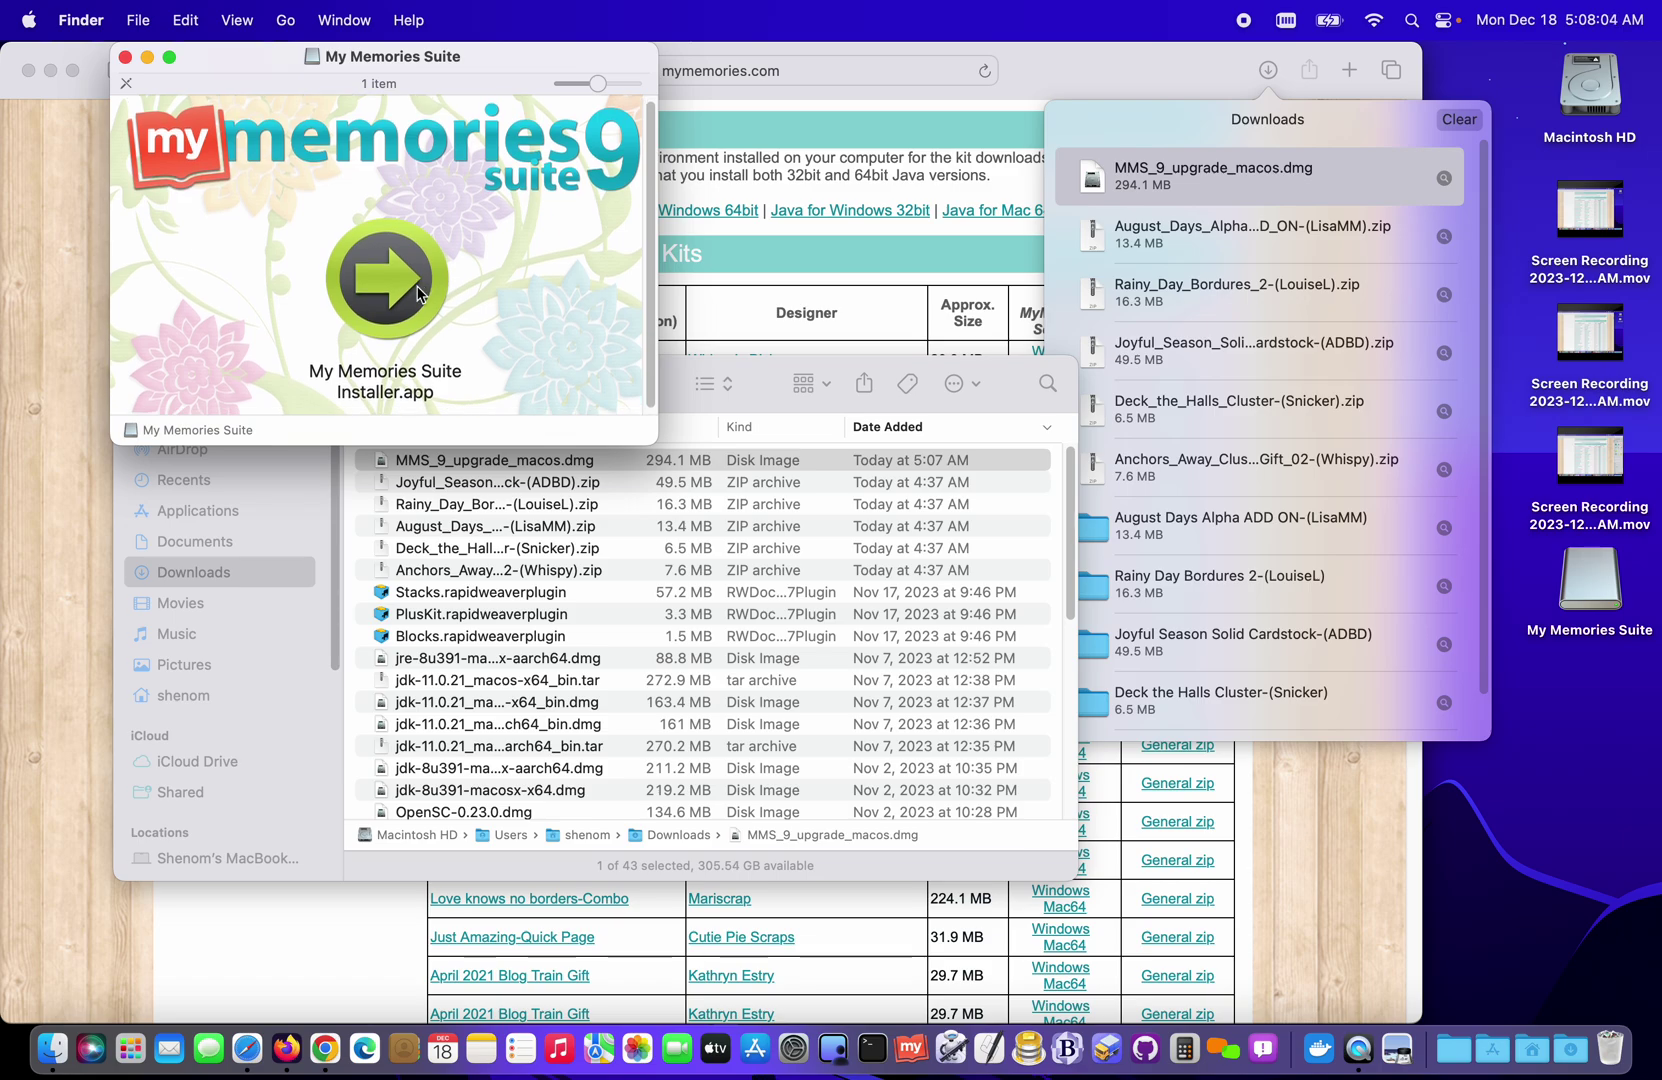
pyautogui.doubleClick(418, 292)
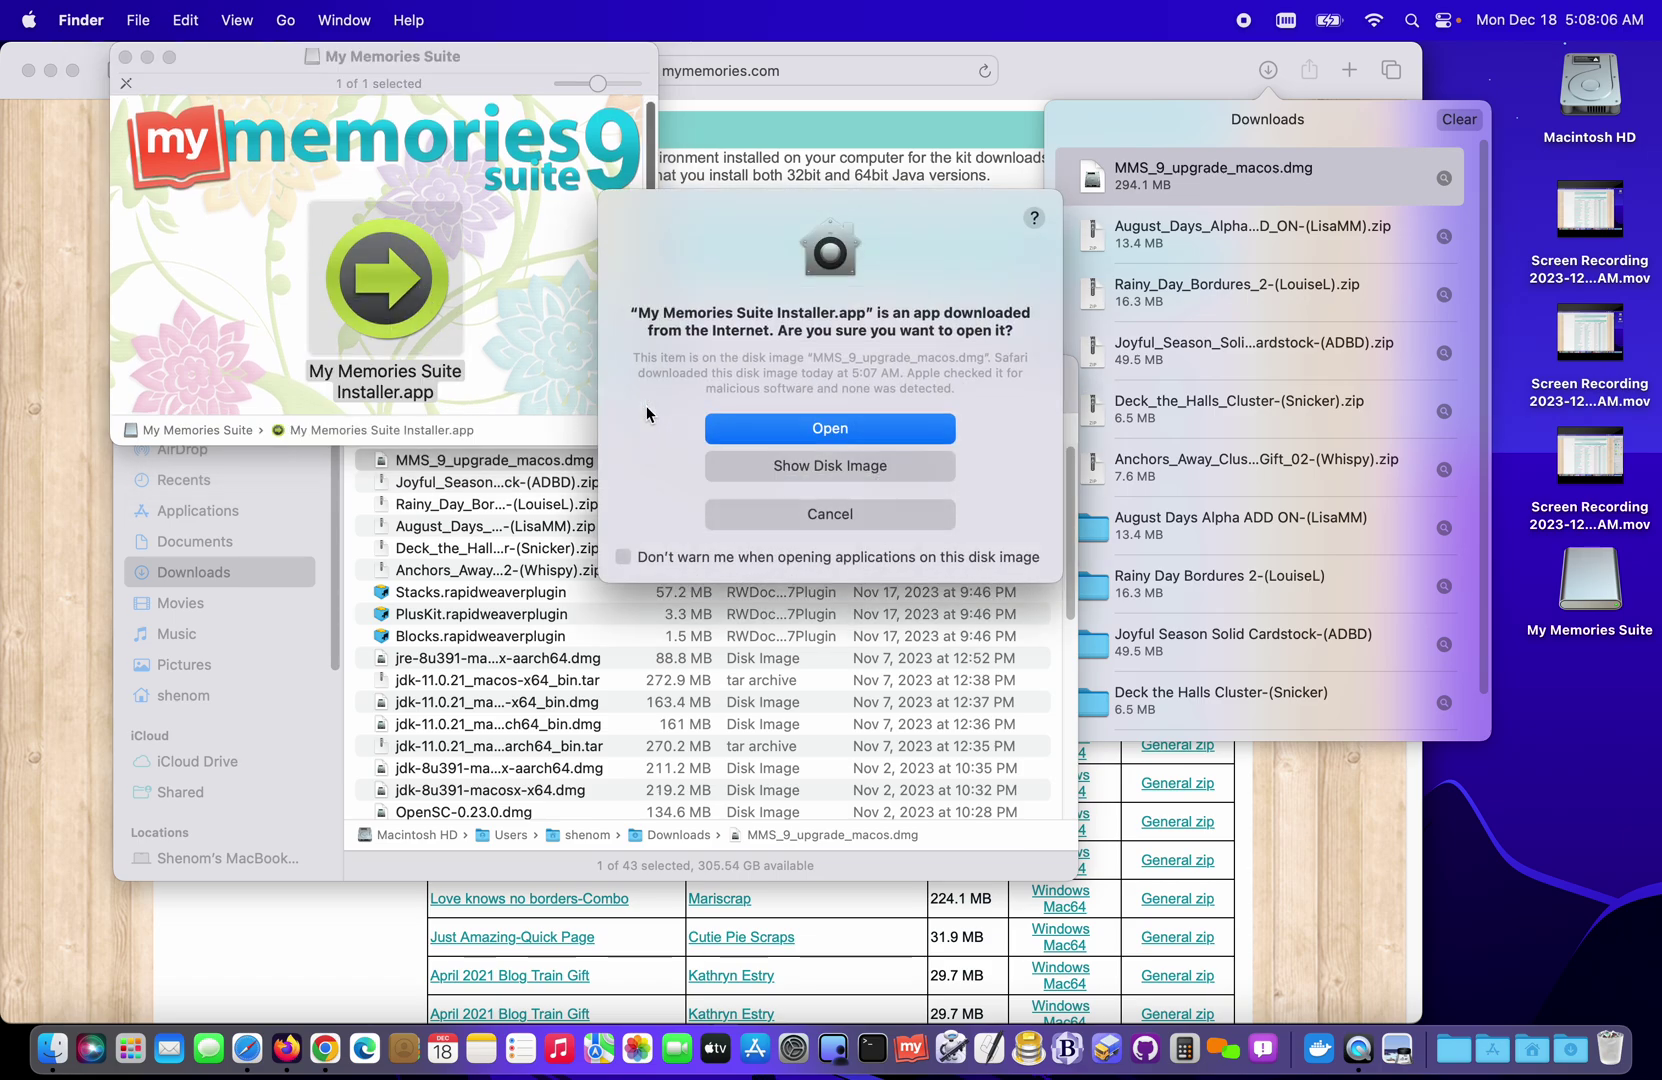
# Confirm opening the downloaded installer and authorise it with the account password
pyautogui.click(739, 437)
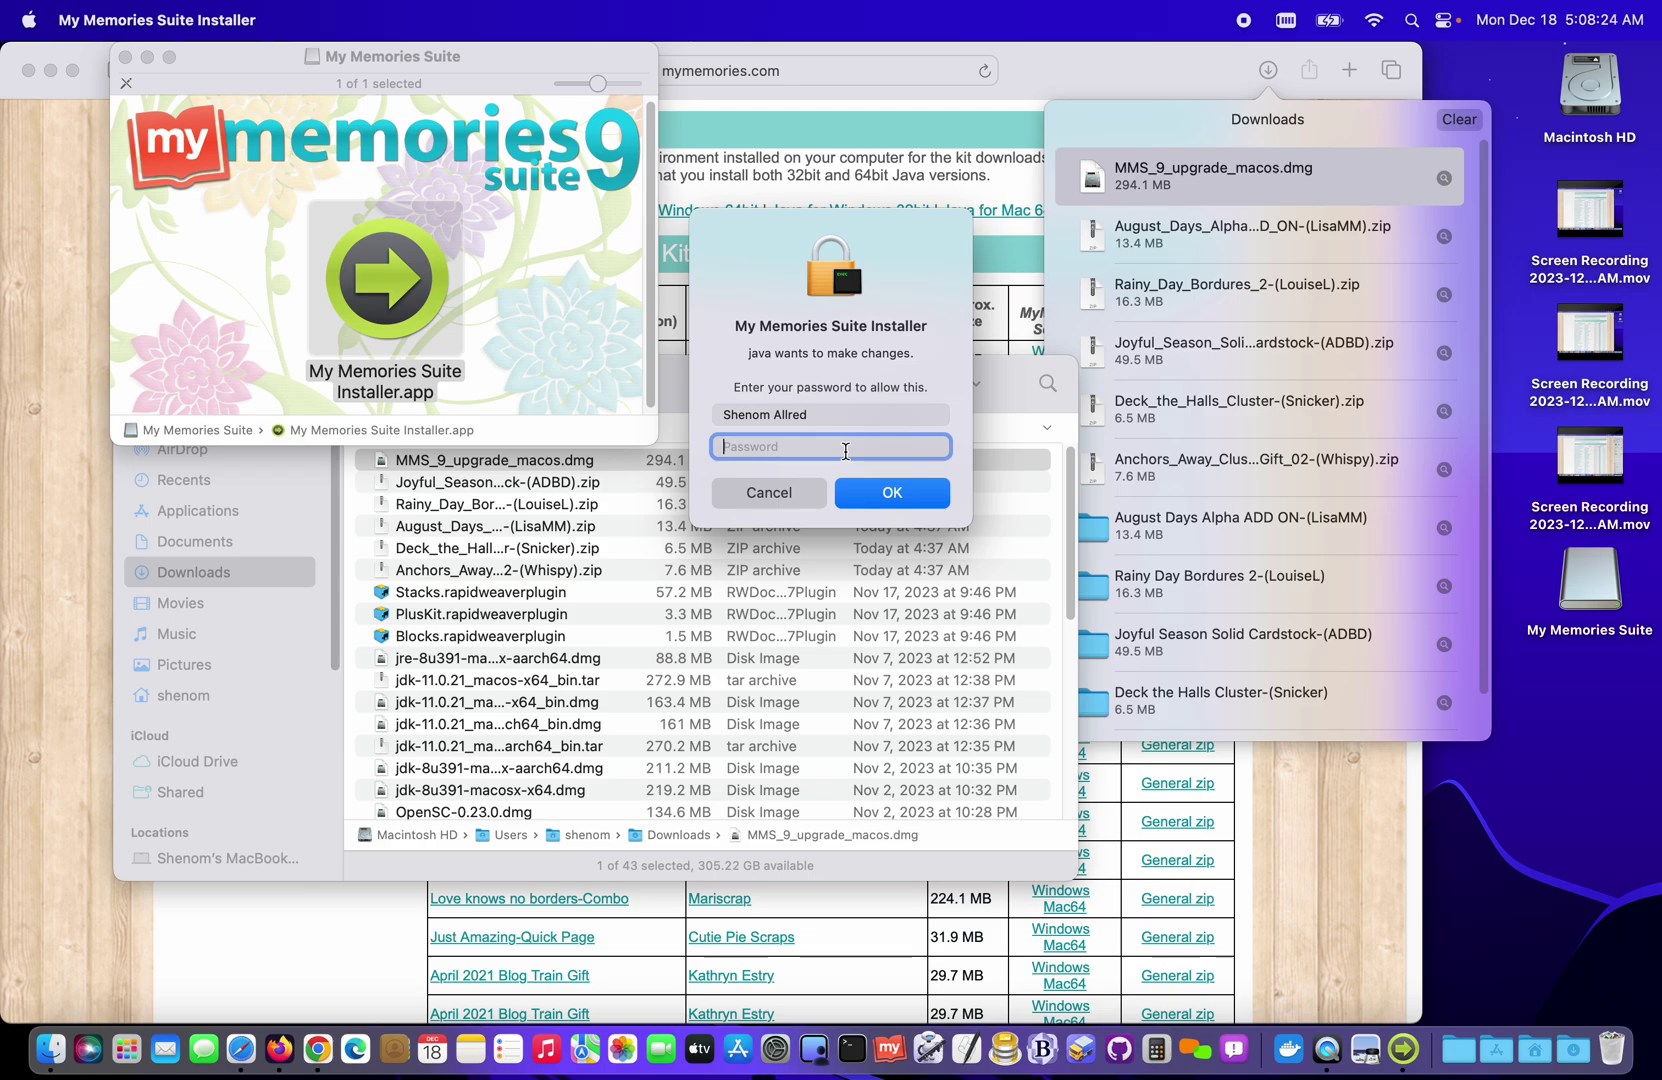
pyautogui.write('••••••••••••')
pyautogui.press('Return')
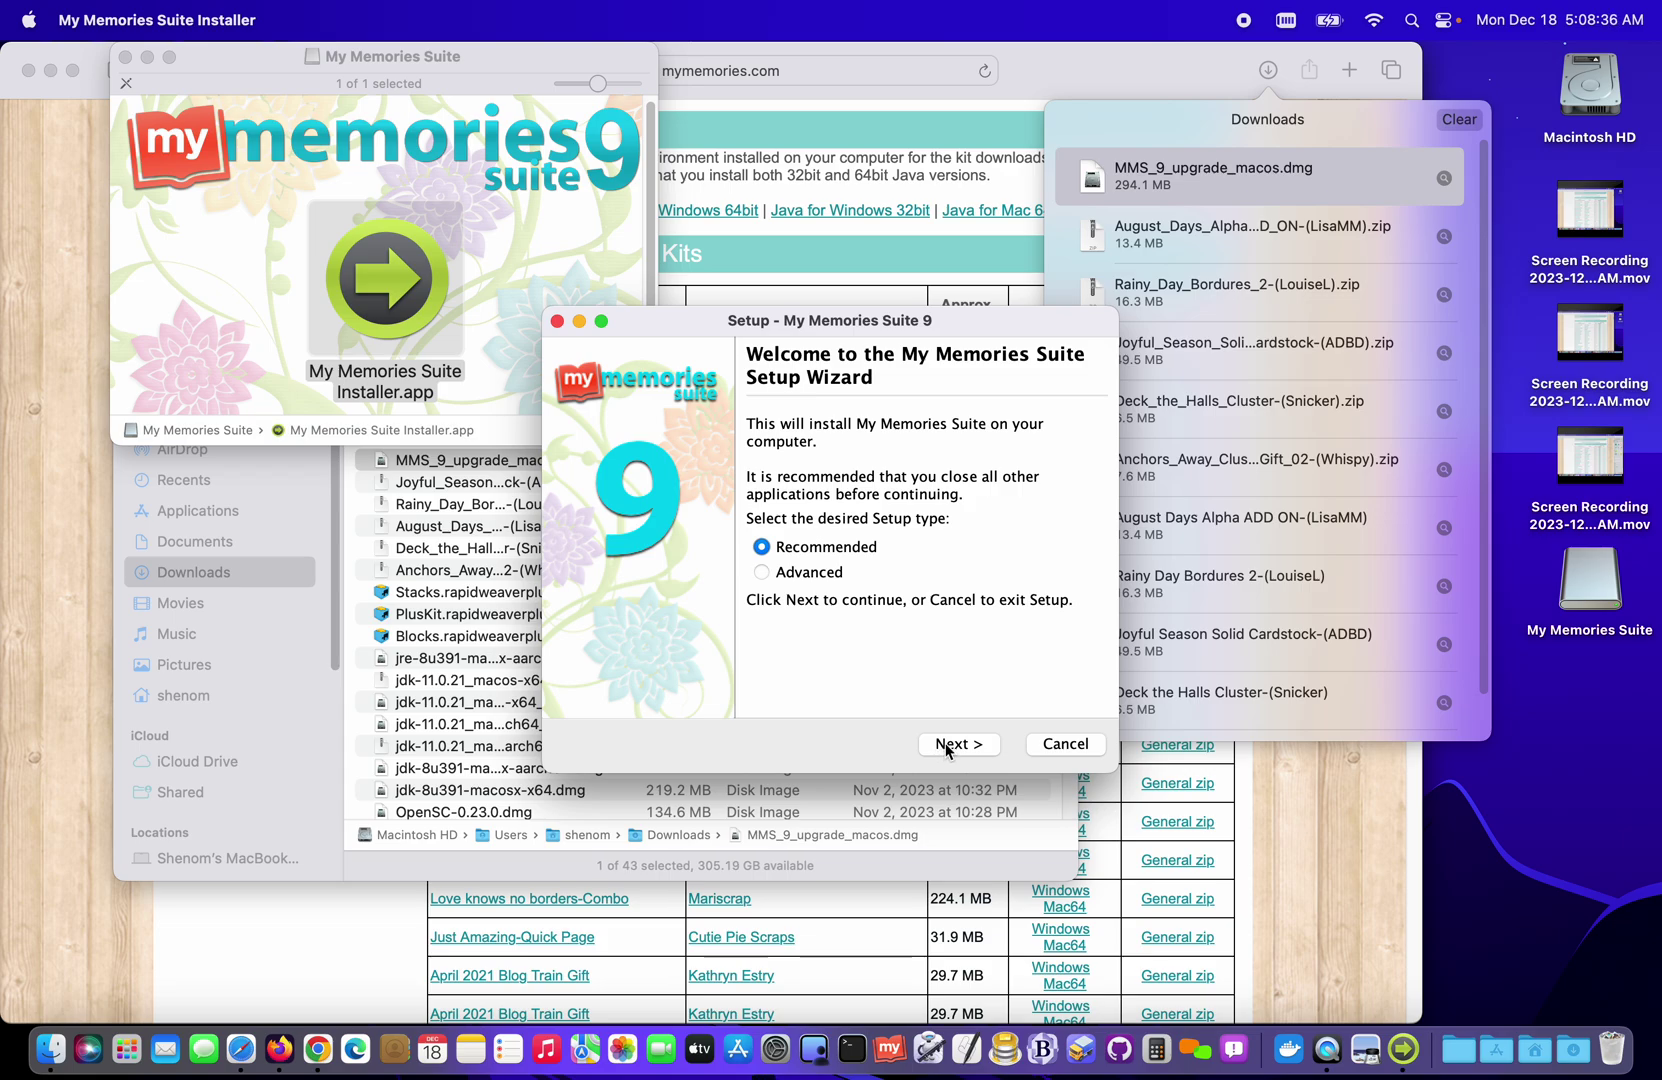
# Keep the Recommended setup, accept the license agreement and start installing My Memories Suite 9
pyautogui.click(946, 745)
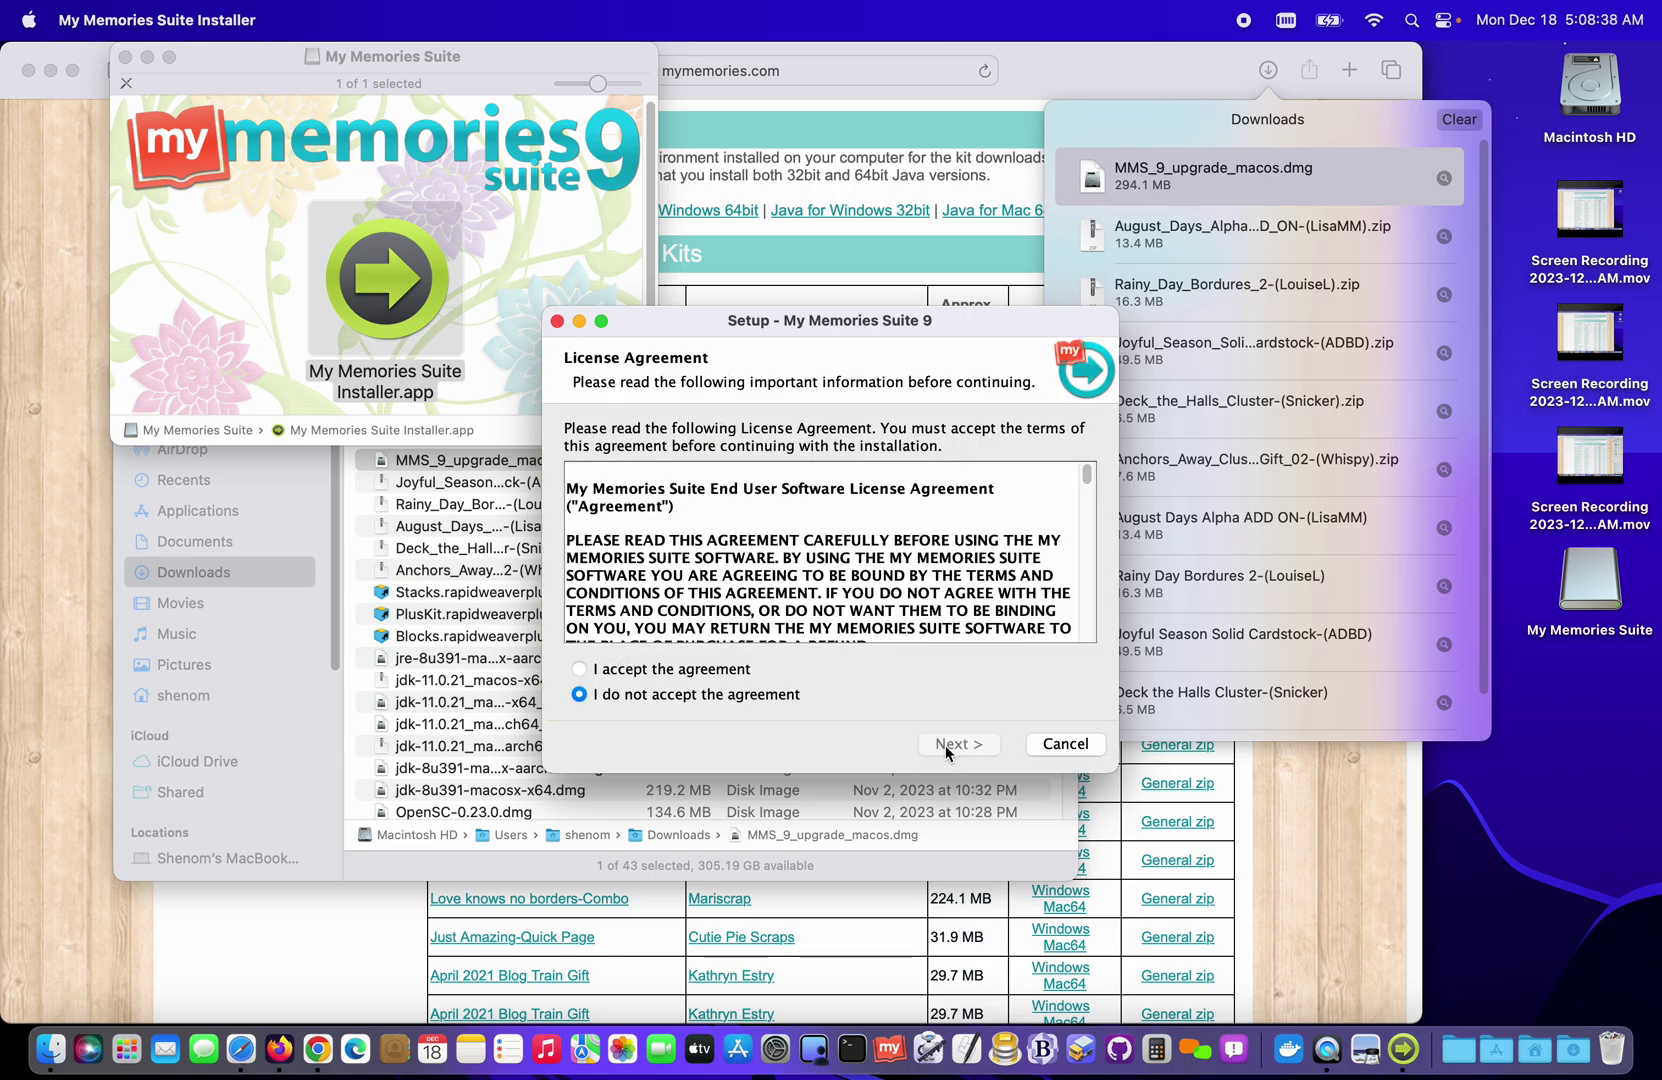
pyautogui.click(722, 676)
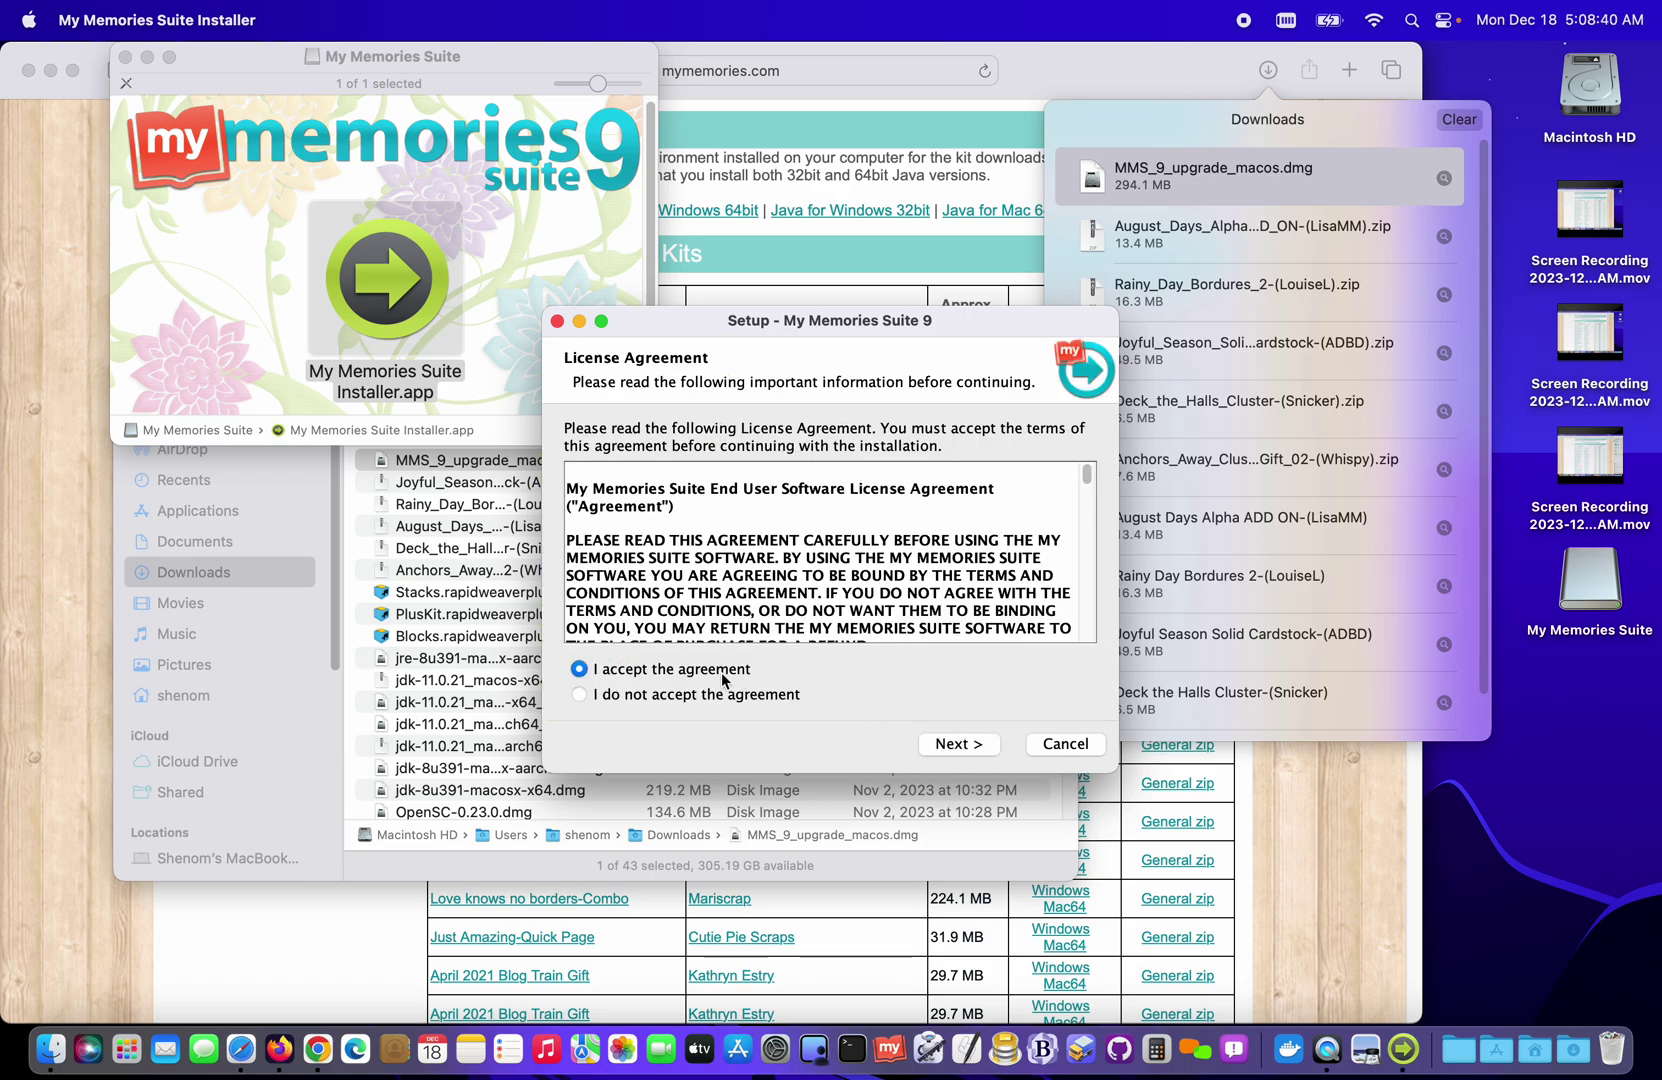
pyautogui.click(957, 745)
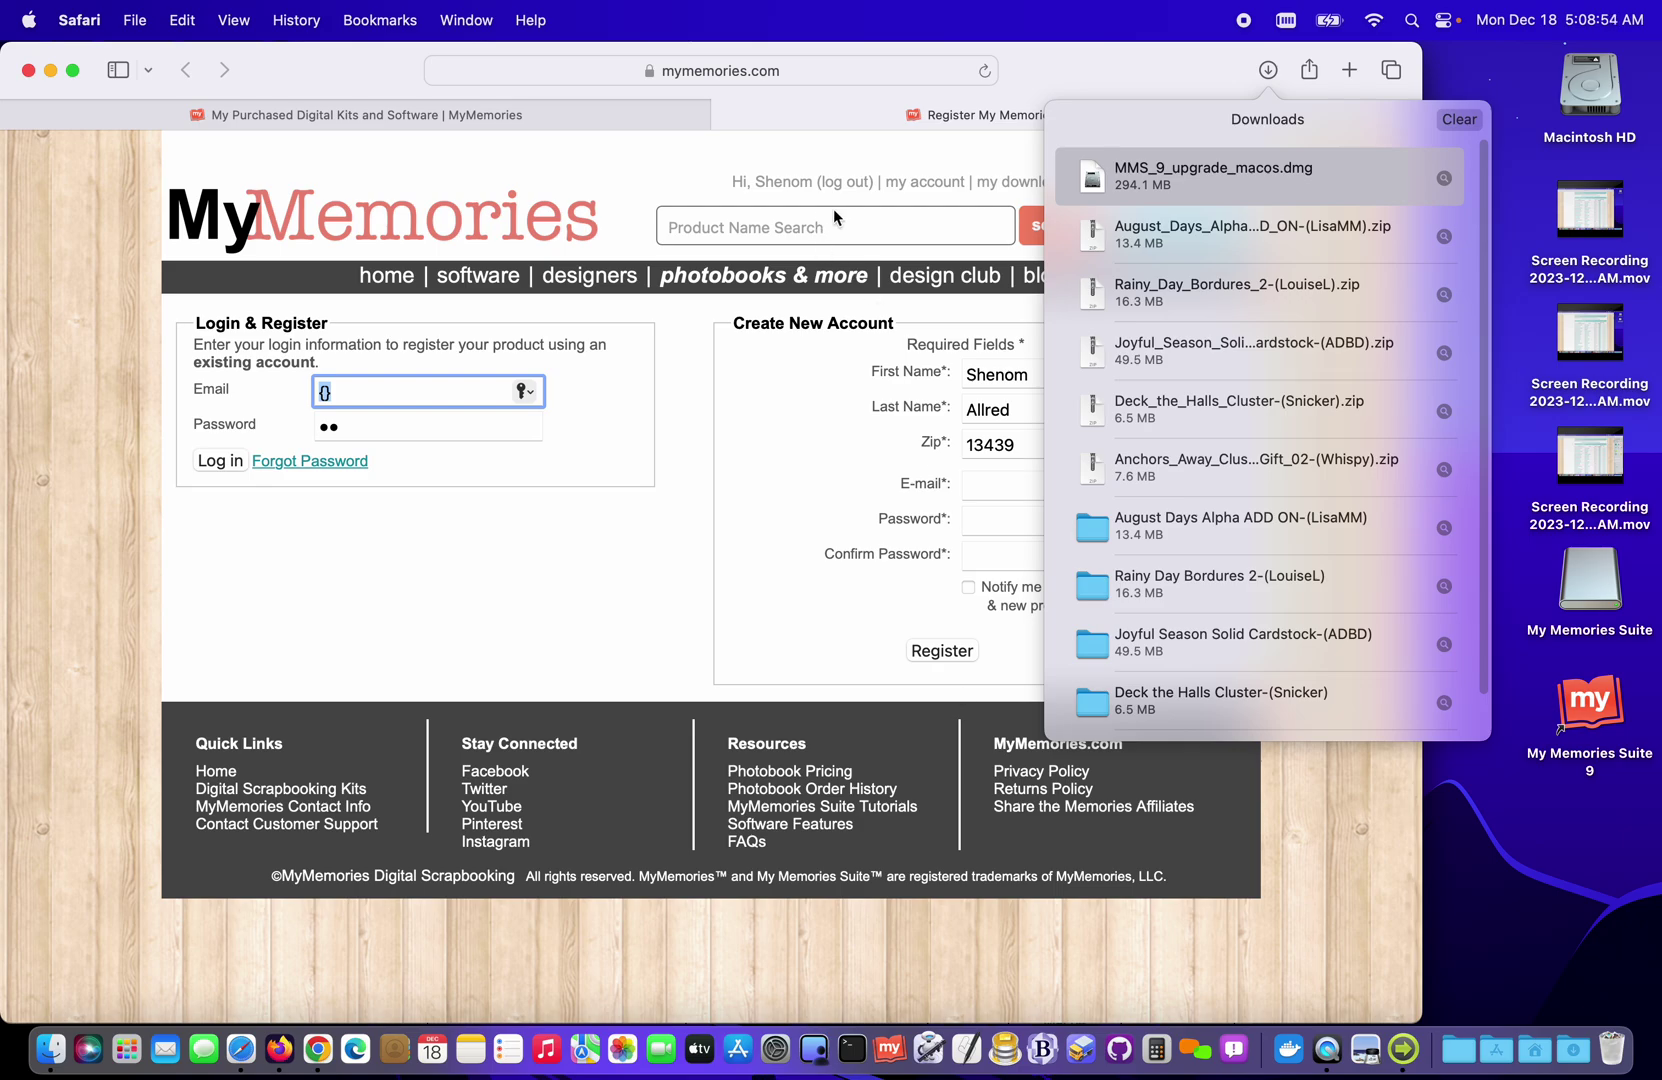
# Close the downloads list and registration page, and attempt to eject the My Memories Suite disk
pyautogui.click(1268, 69)
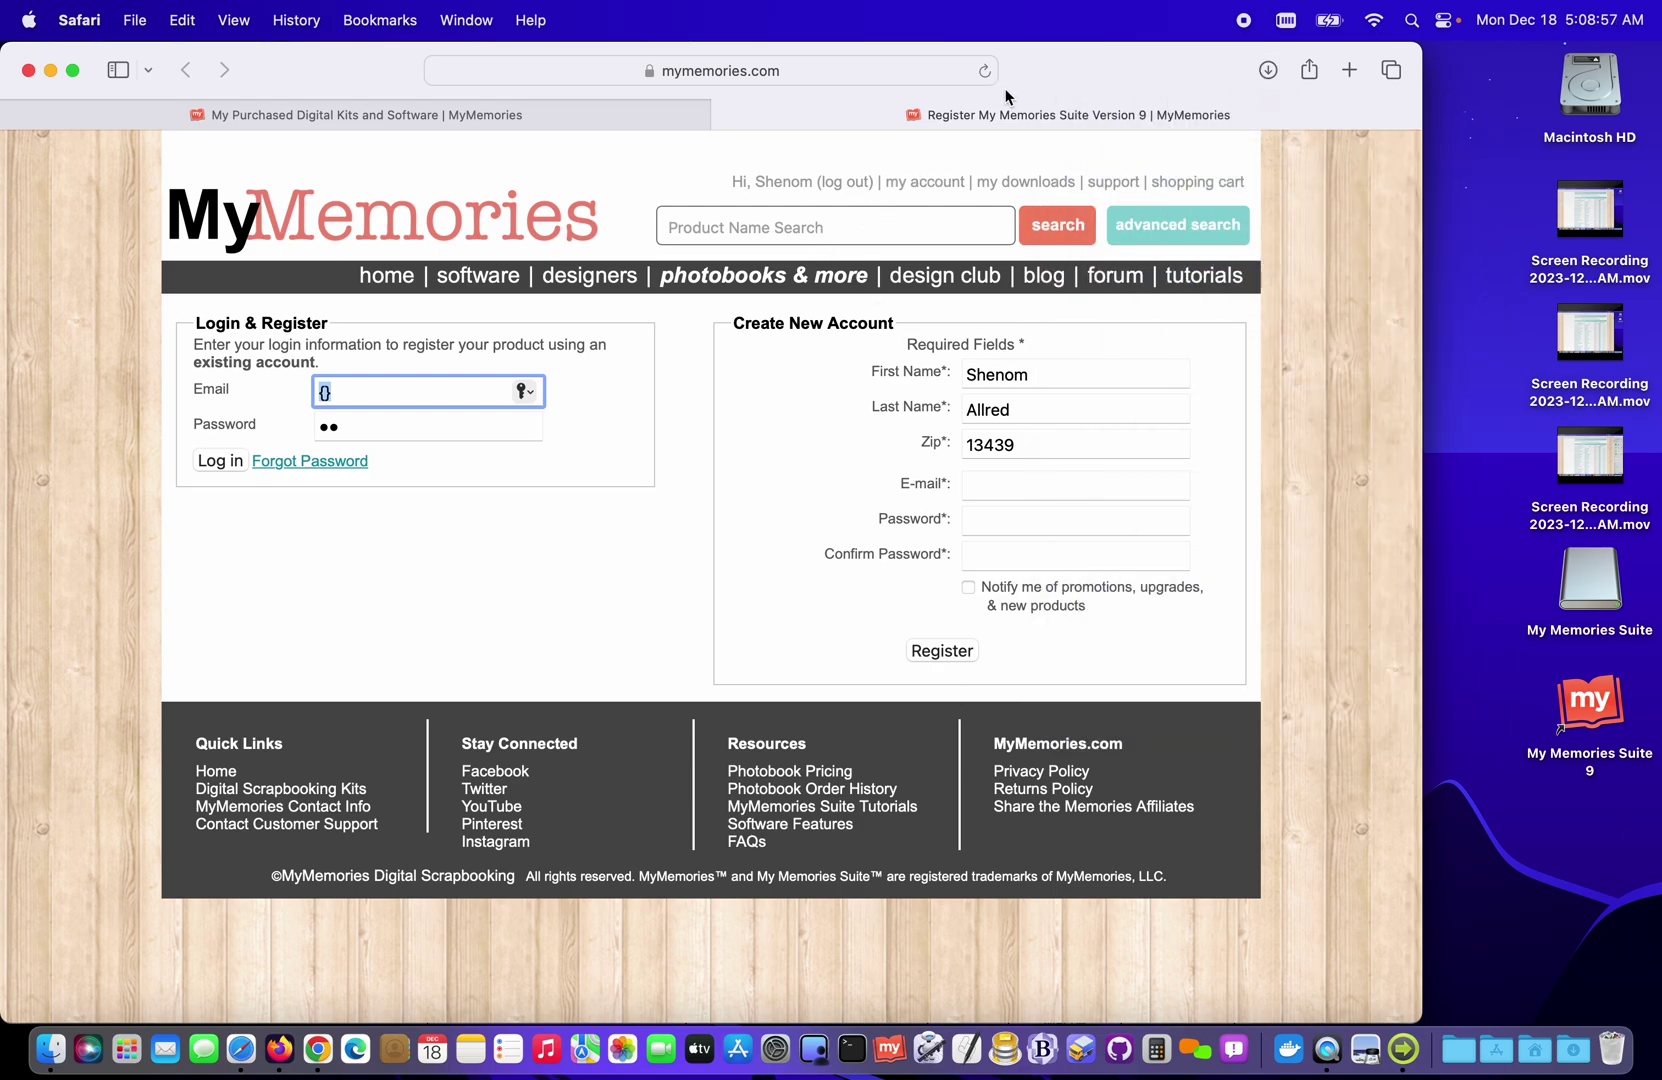
pyautogui.click(724, 115)
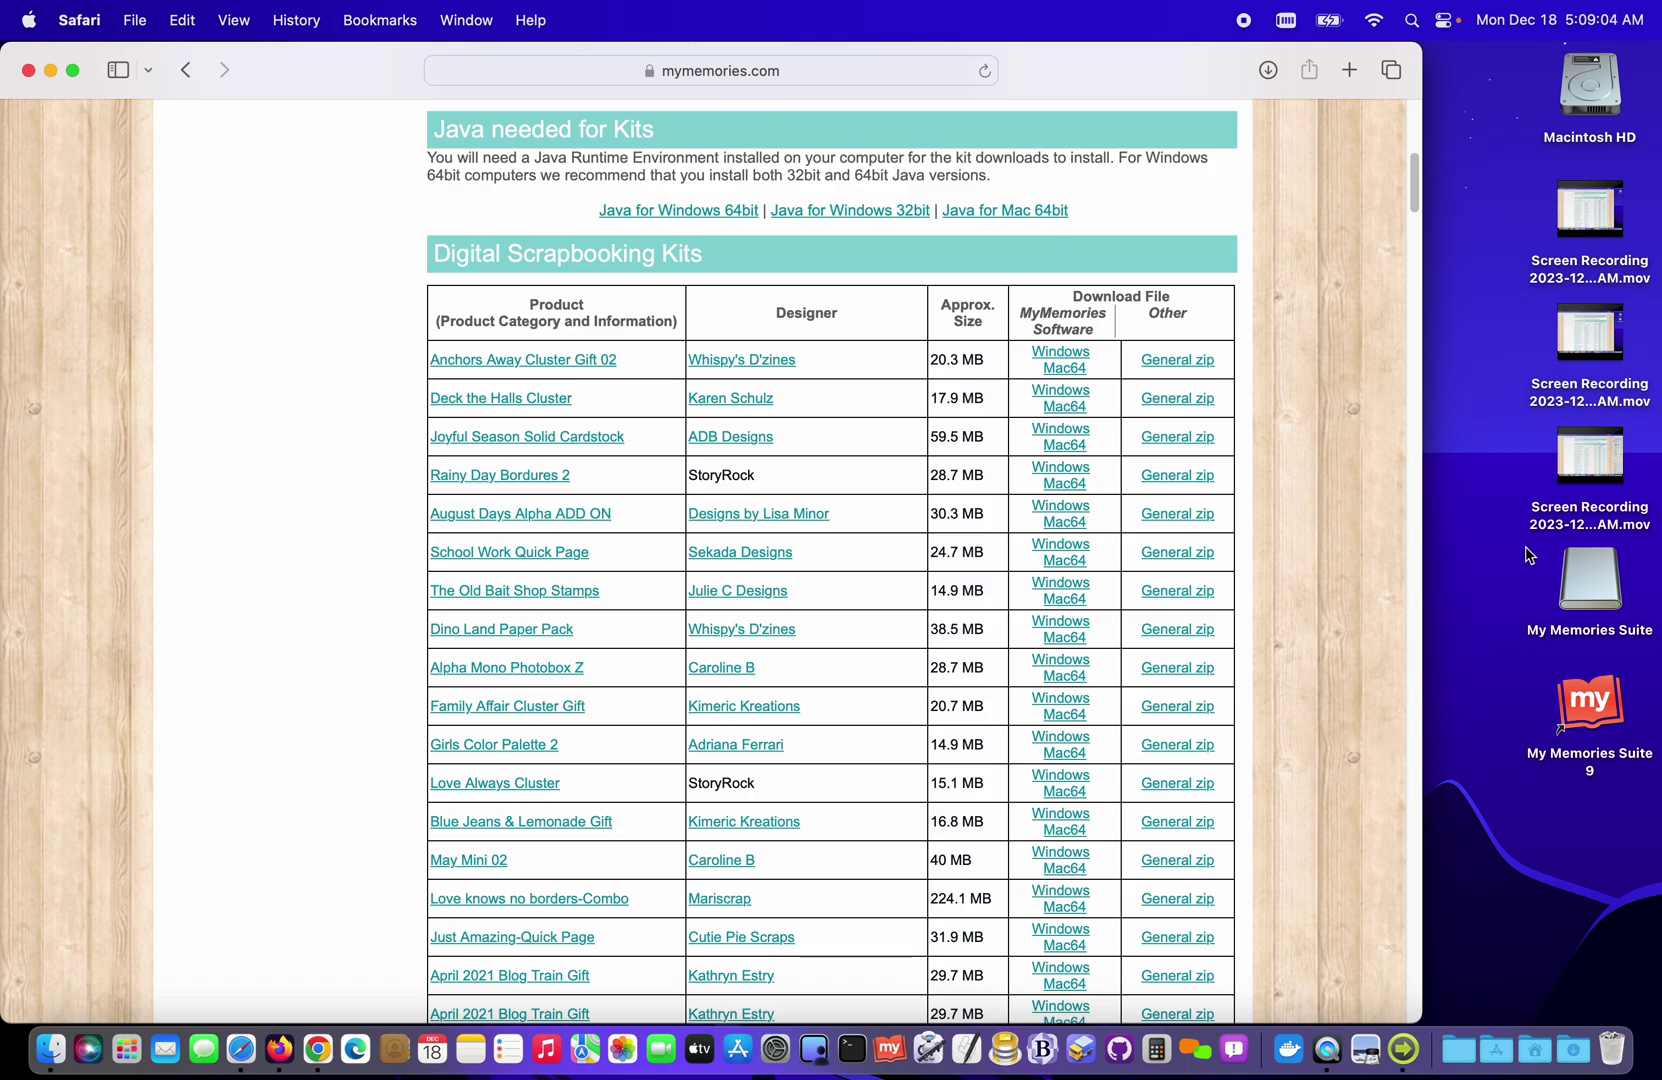
pyautogui.rightClick(1581, 593)
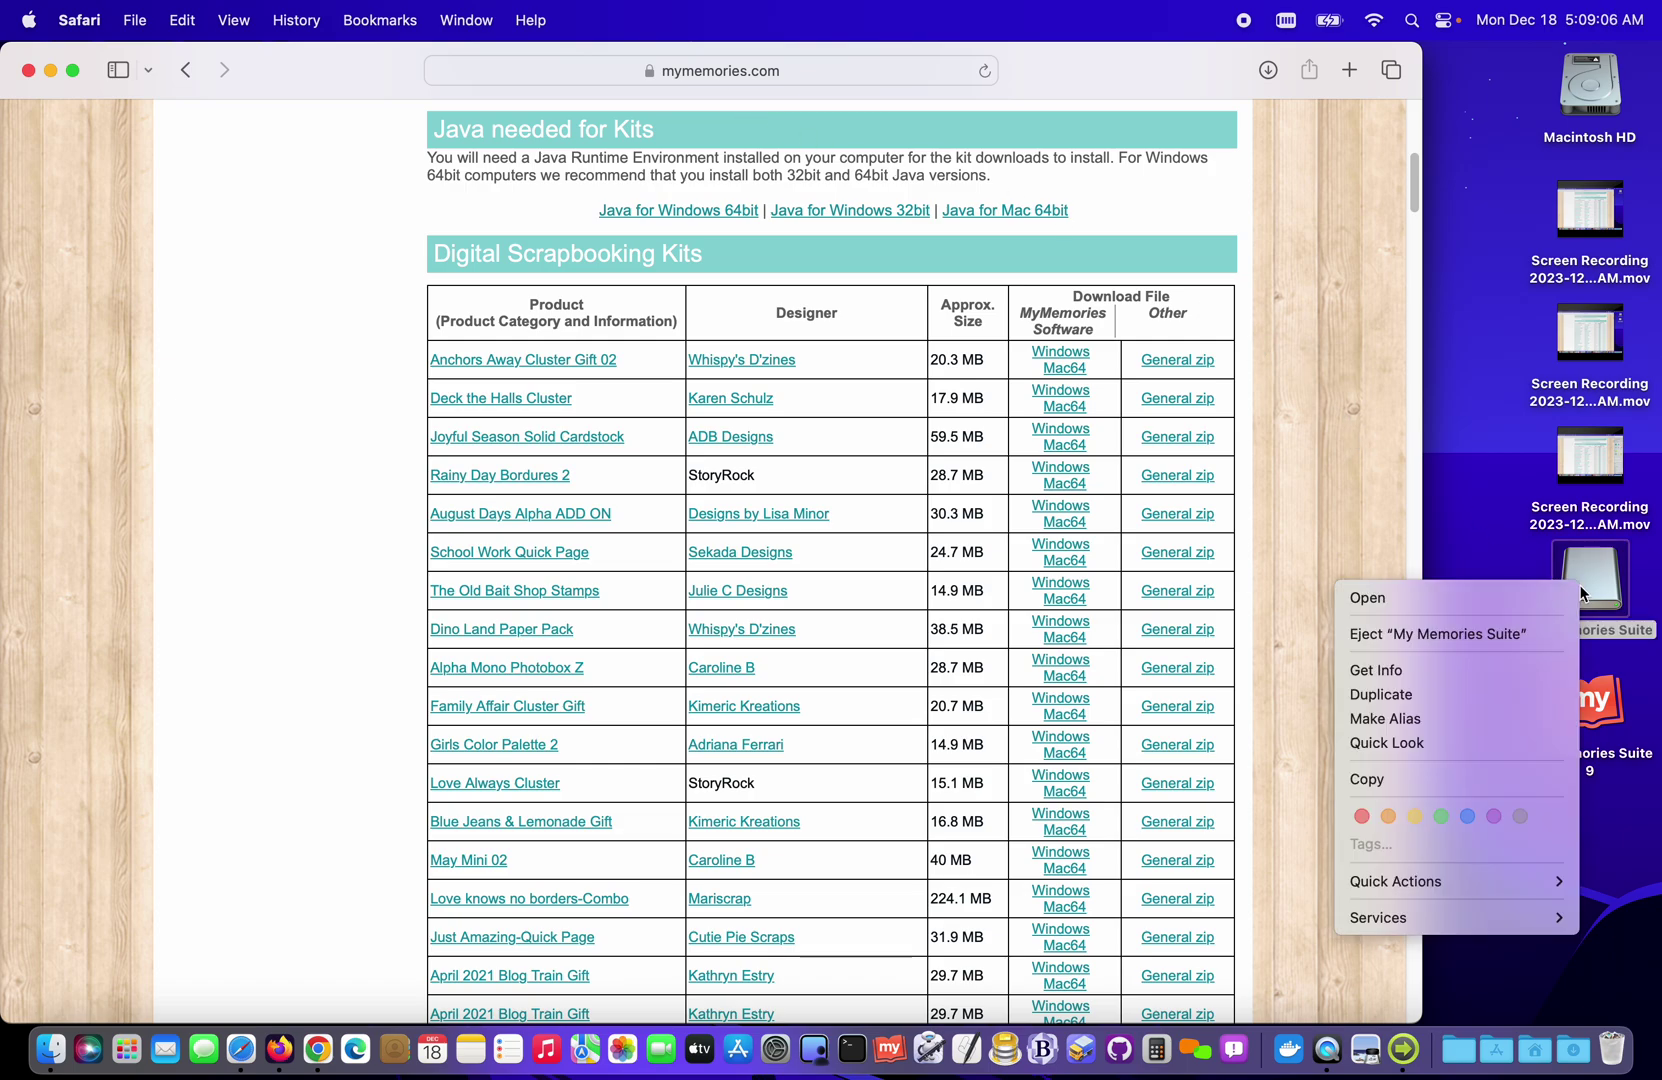
pyautogui.click(1549, 634)
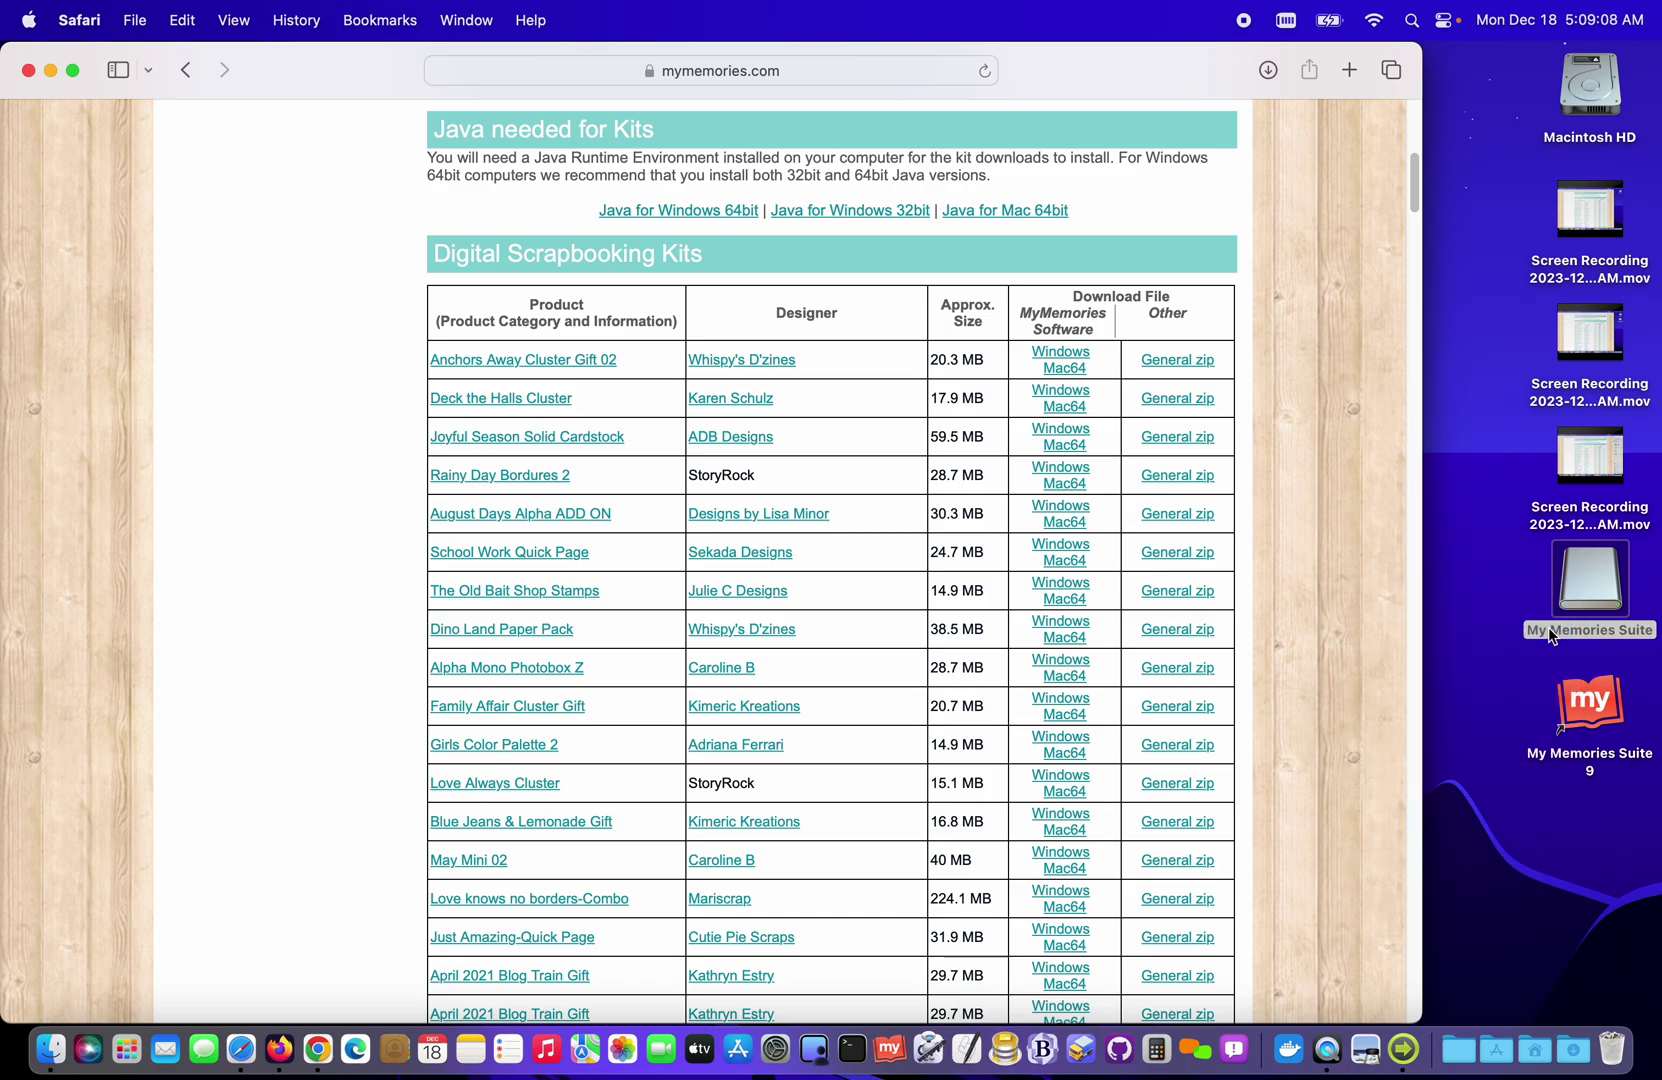
pyautogui.scroll(-1, 1274, 505)
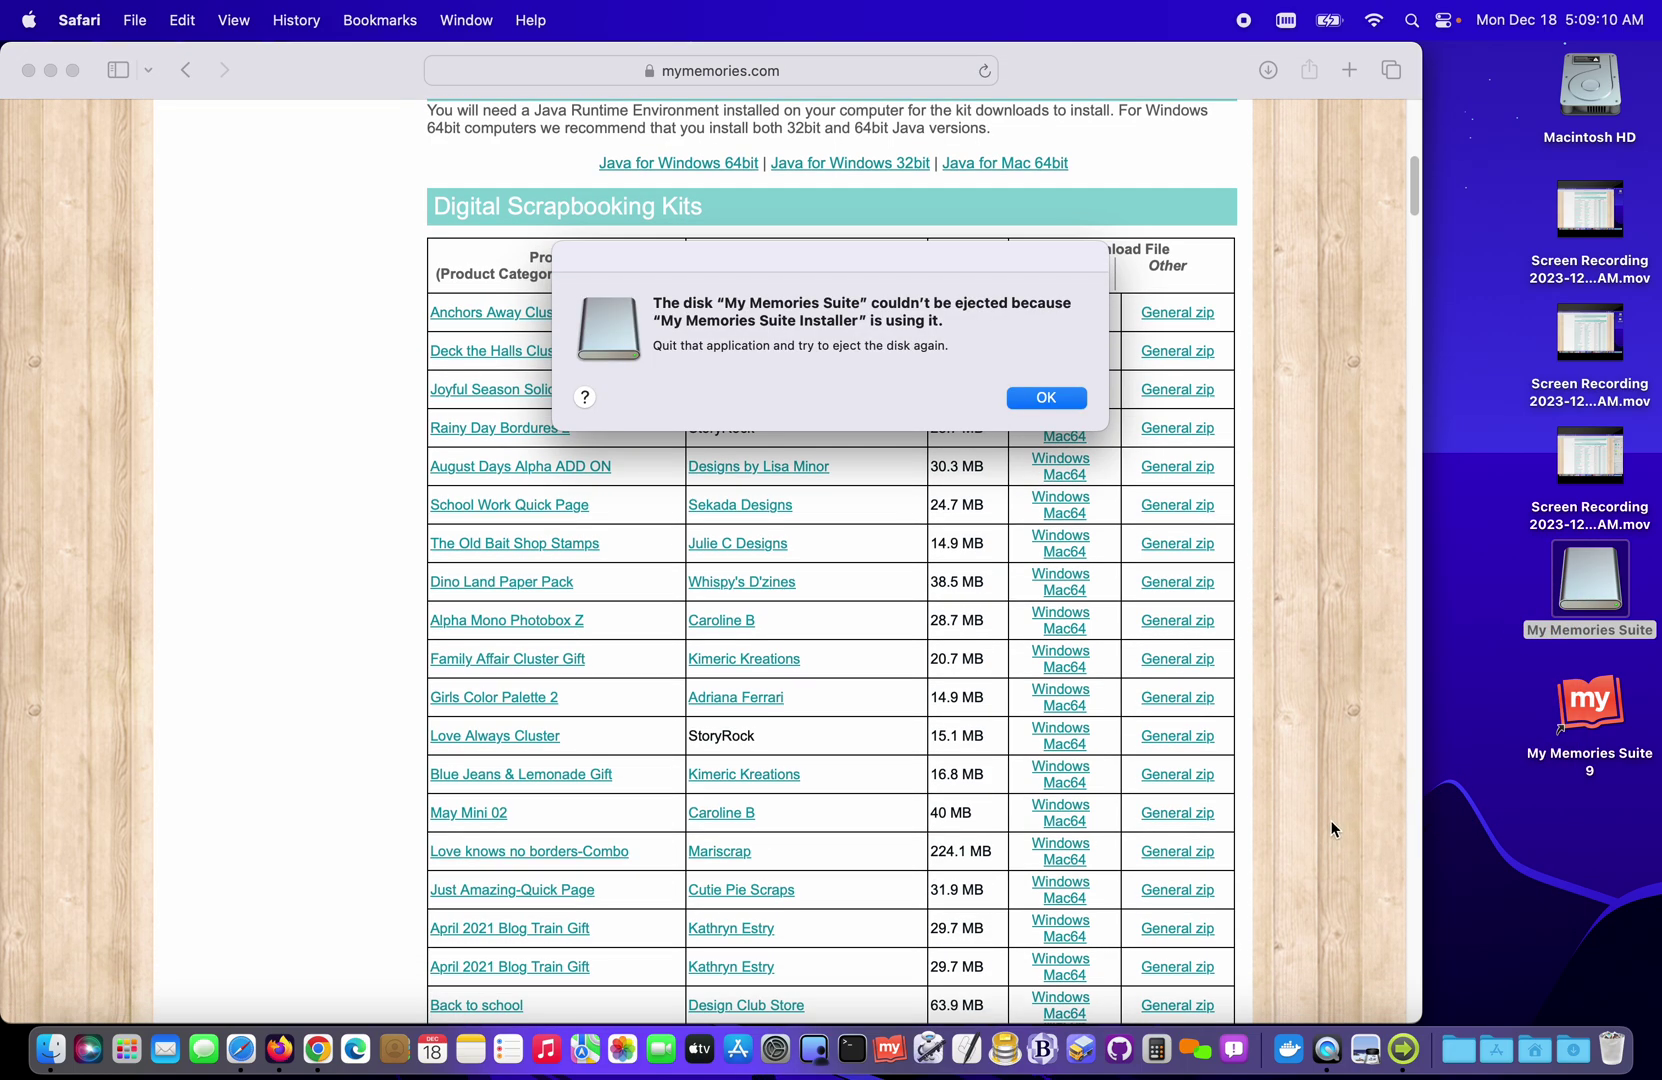
# Finish the installer with Run unchecked, then dismiss the error and eject the disk
pyautogui.click(1404, 1048)
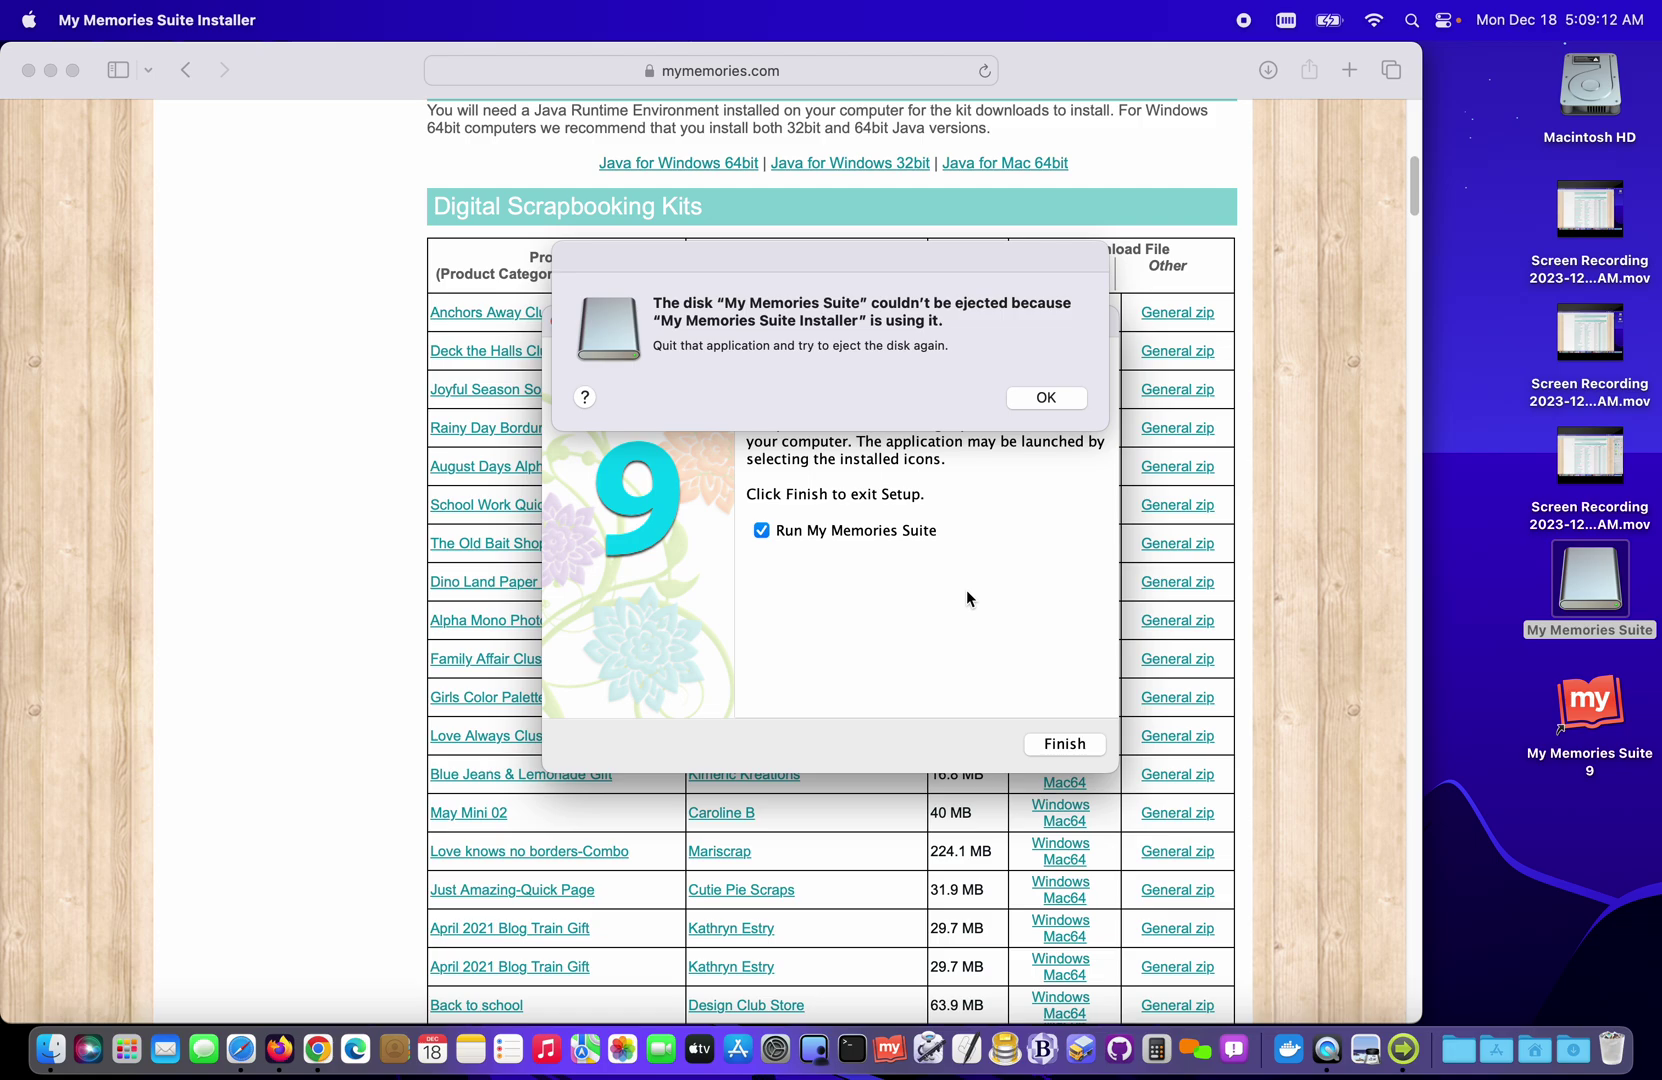
pyautogui.click(871, 532)
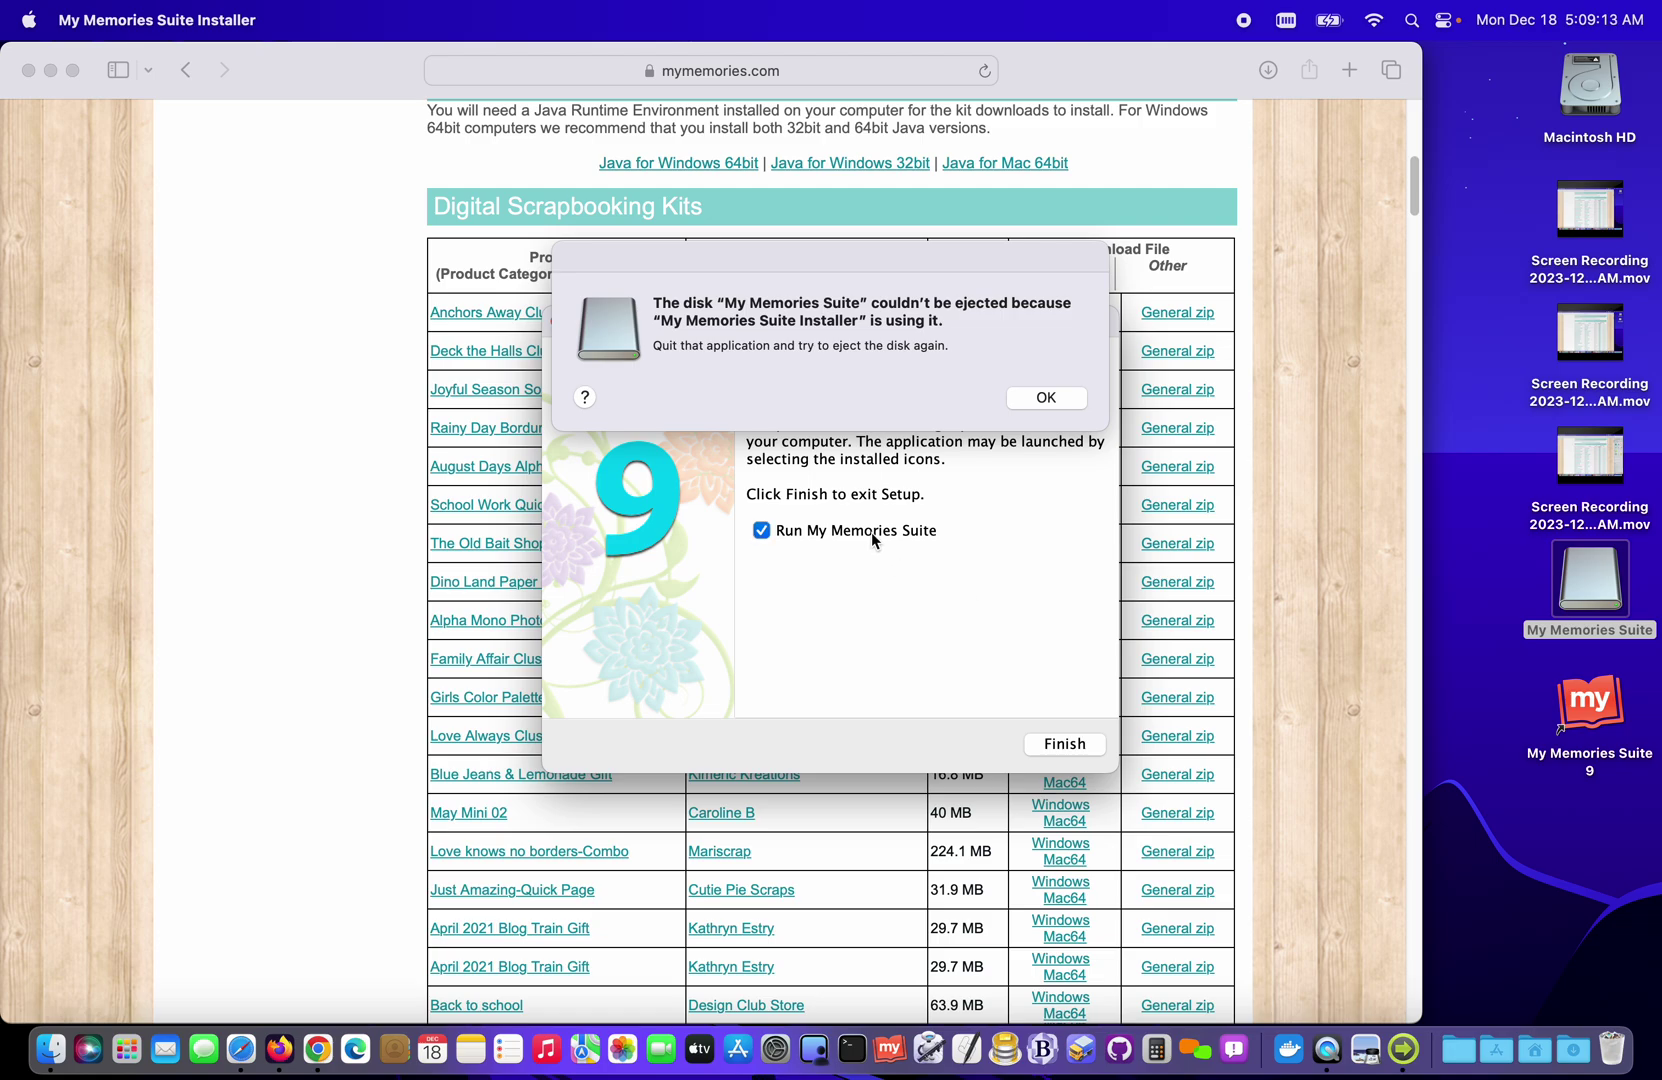
pyautogui.click(1048, 746)
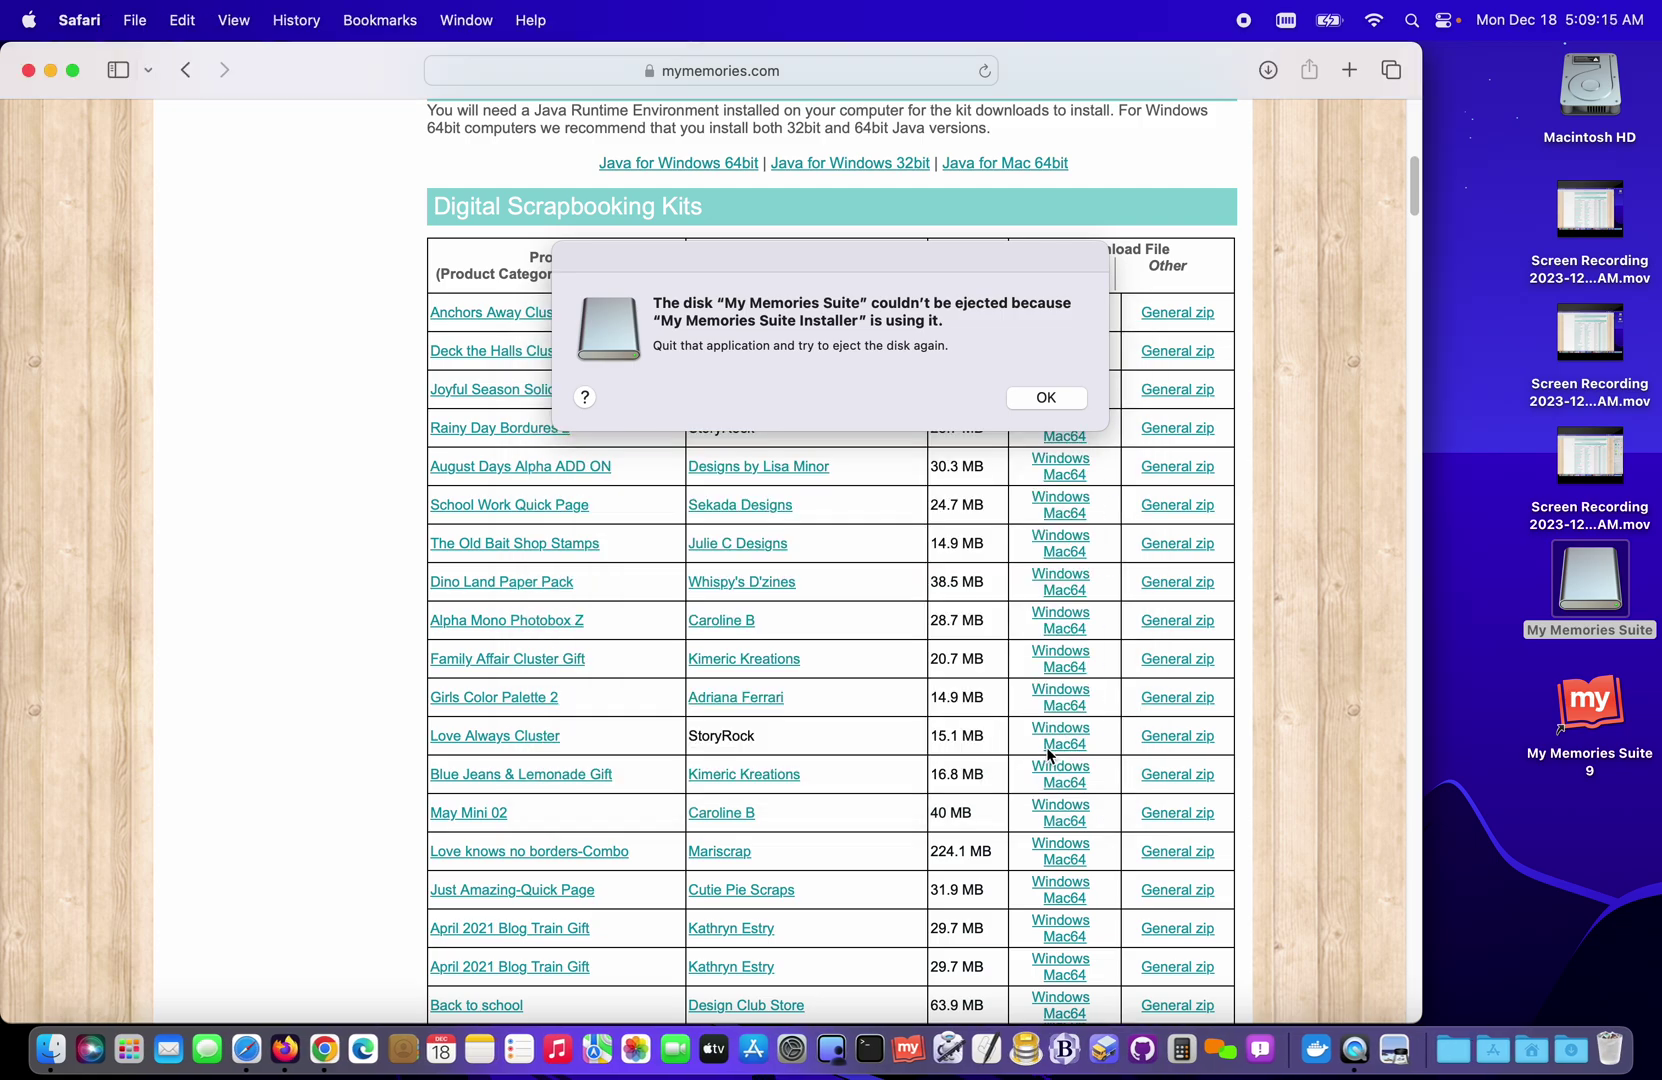
pyautogui.click(1058, 402)
pyautogui.rightClick(1604, 579)
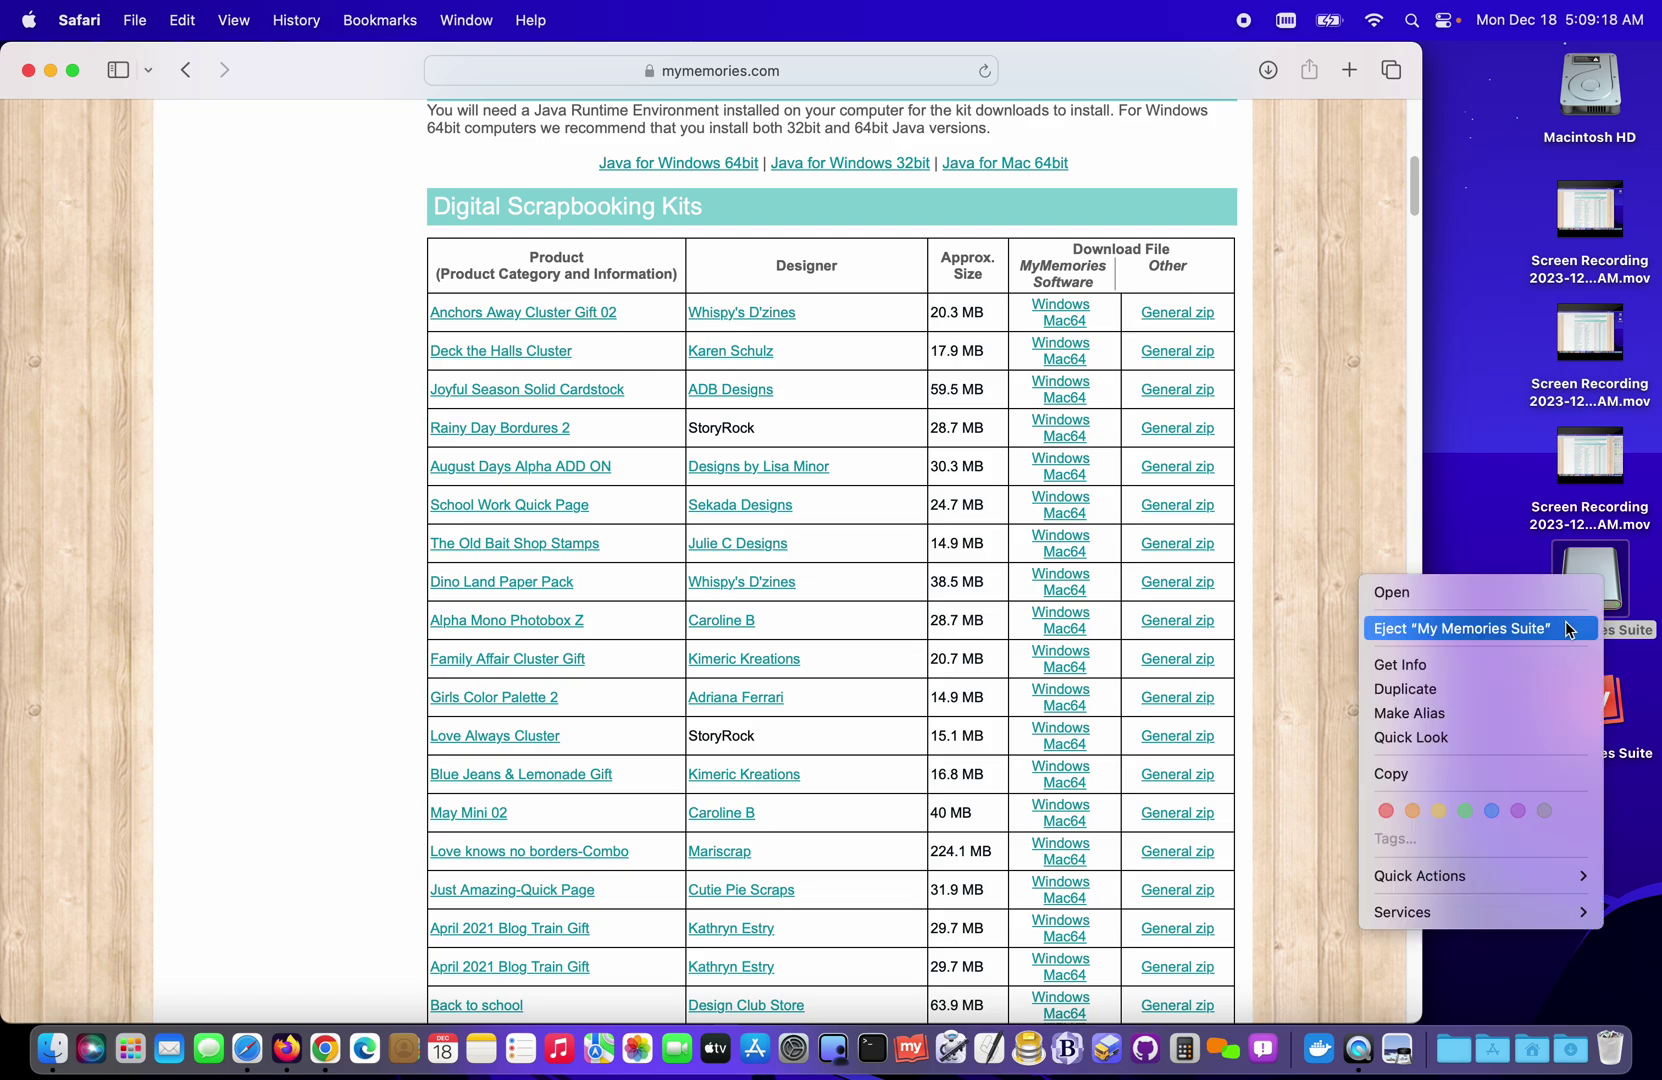
pyautogui.click(1566, 629)
# Delete the My Memories Suite 9 desktop icon and return to the Safari download page
pyautogui.click(1590, 722)
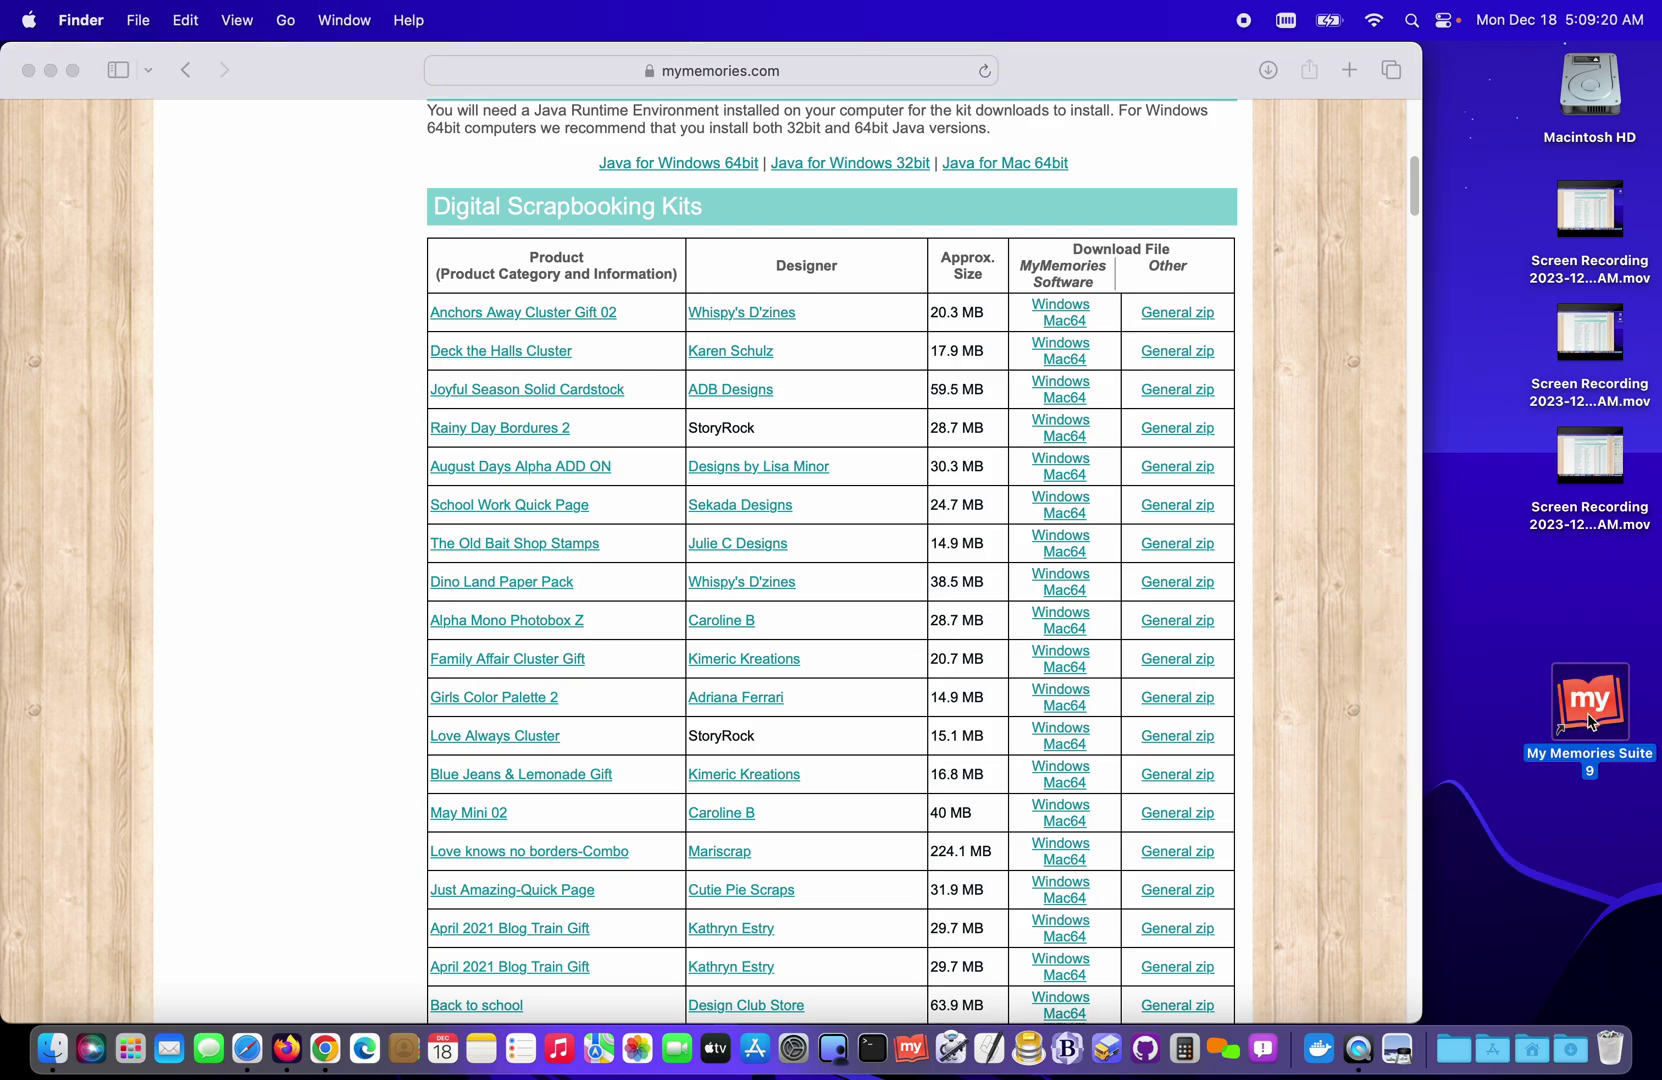
pyautogui.press('super+BackSpace')
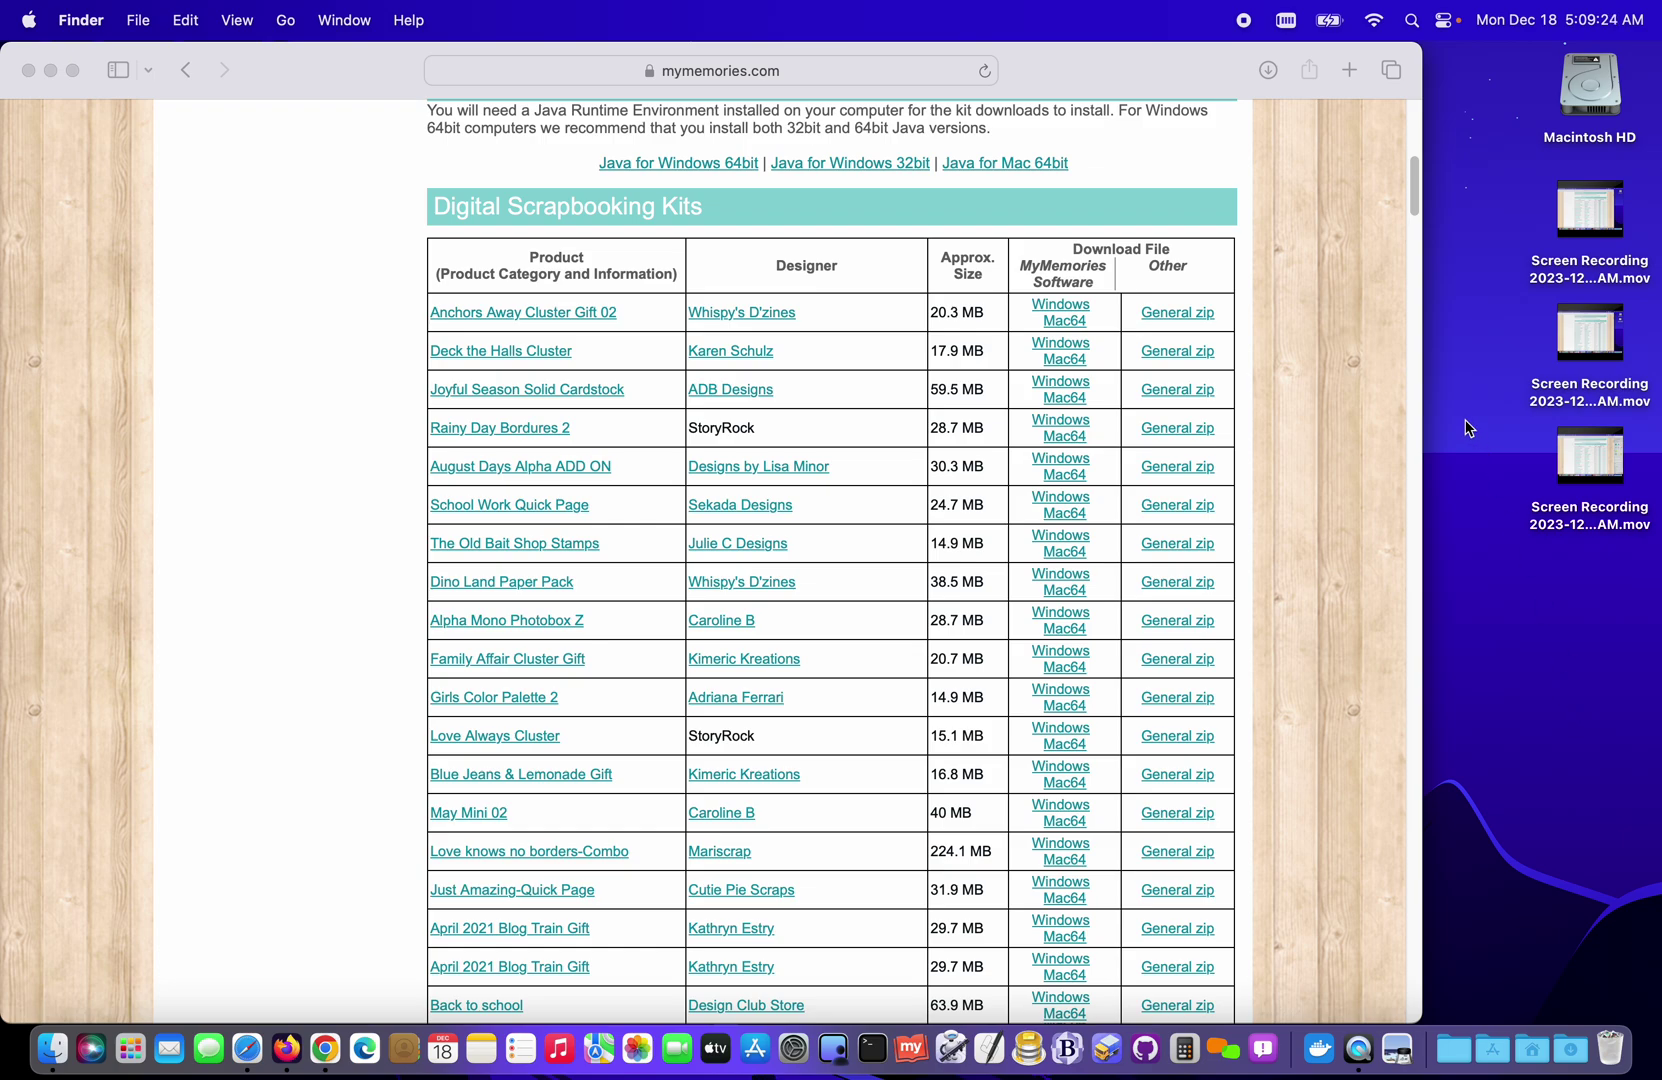
pyautogui.scroll(2, 1383, 349)
pyautogui.scroll(-1, 1383, 349)
pyautogui.click(1383, 349)
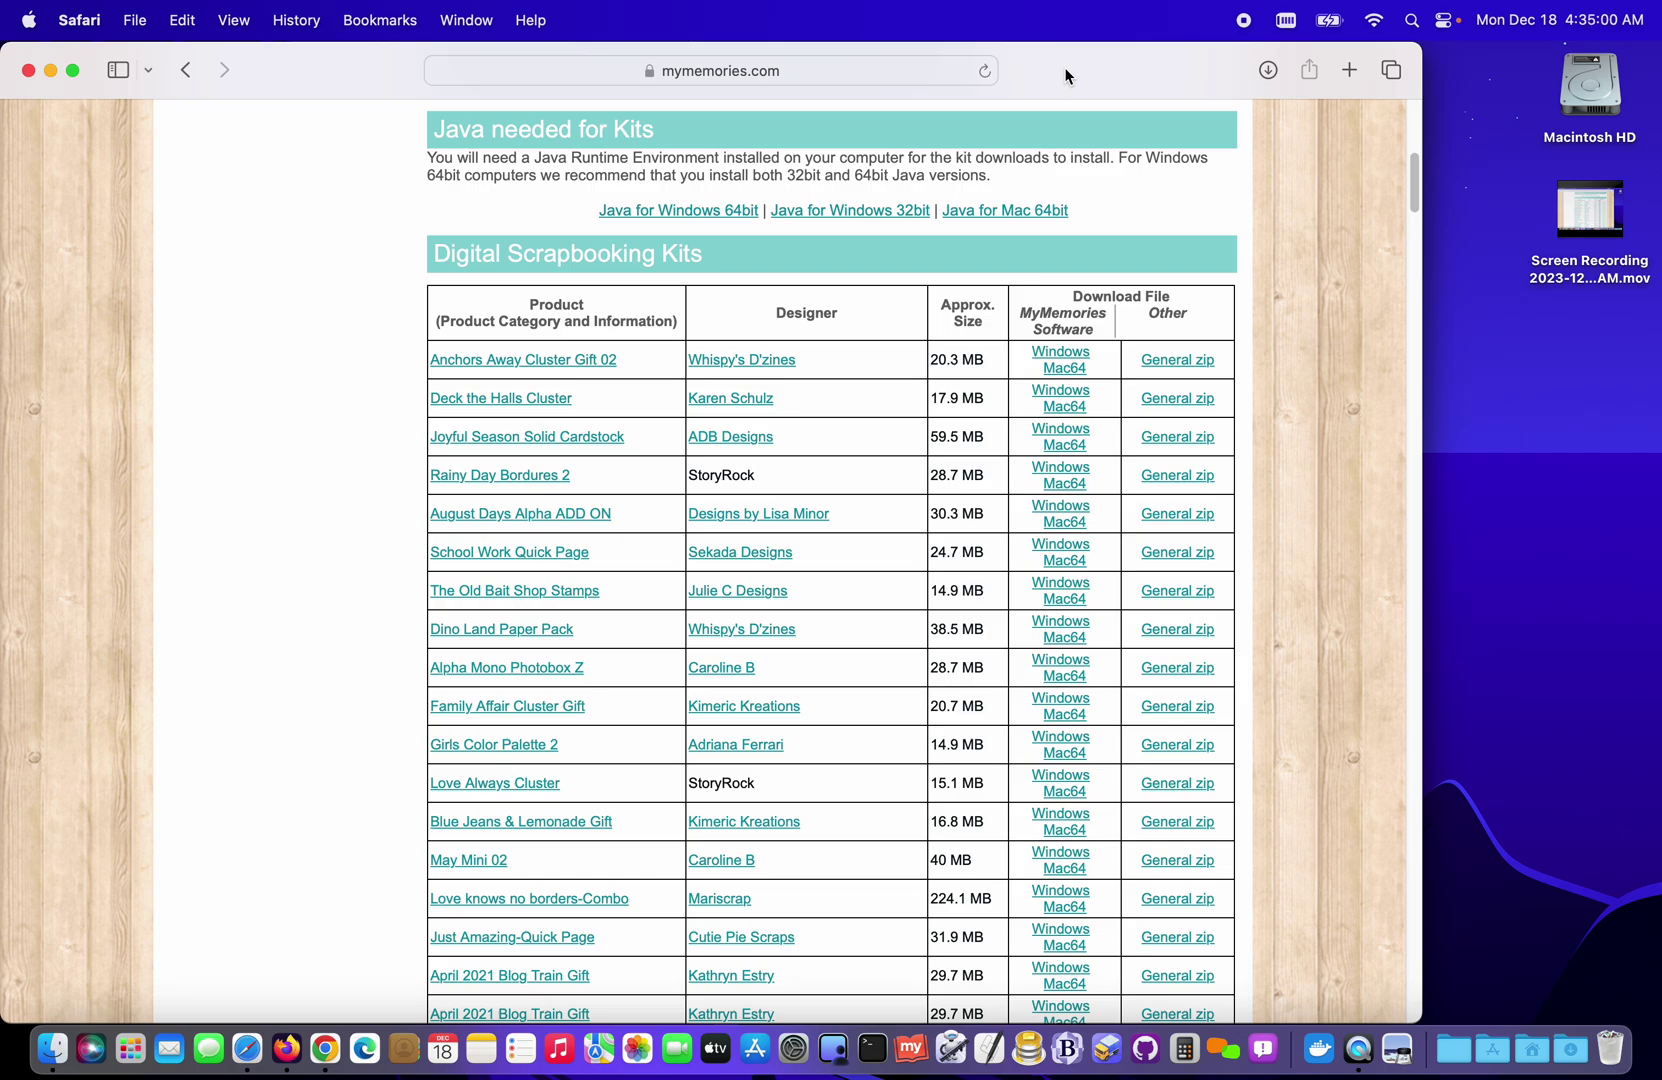
# Turn off 'Open "safe" files after downloading' in Safari's General settings and close Settings
pyautogui.click(79, 20)
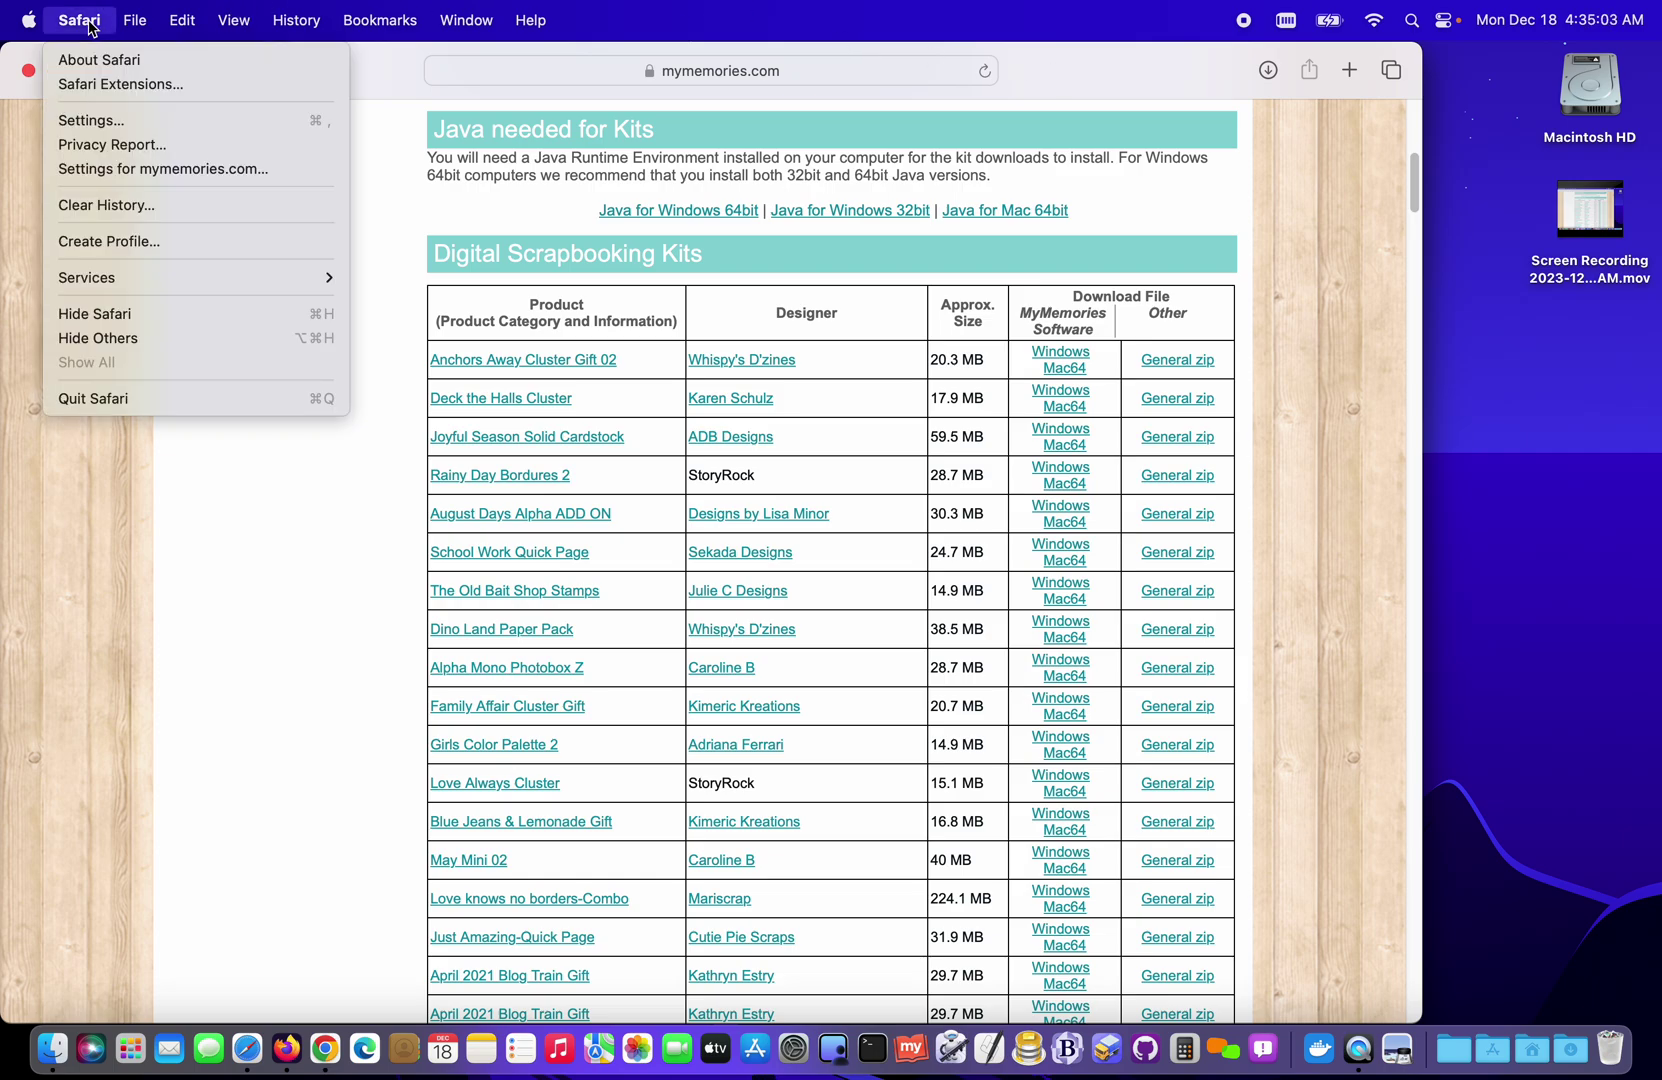
pyautogui.click(93, 121)
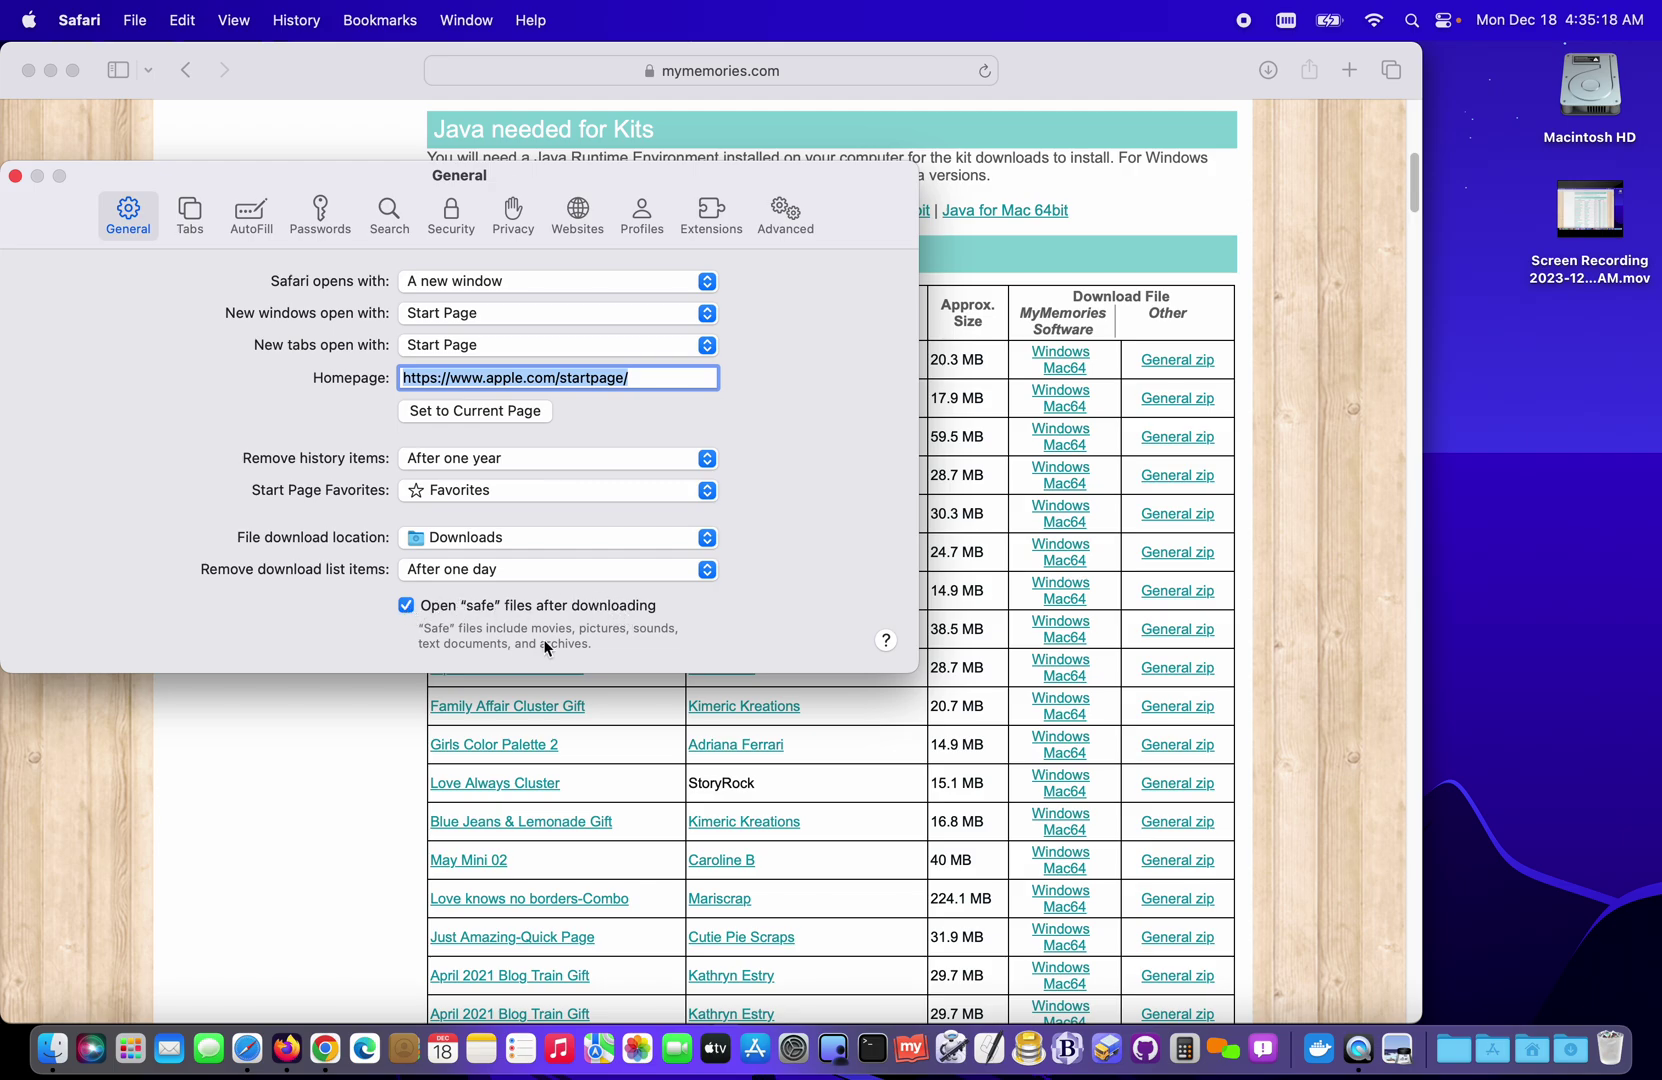
pyautogui.click(406, 605)
pyautogui.click(15, 176)
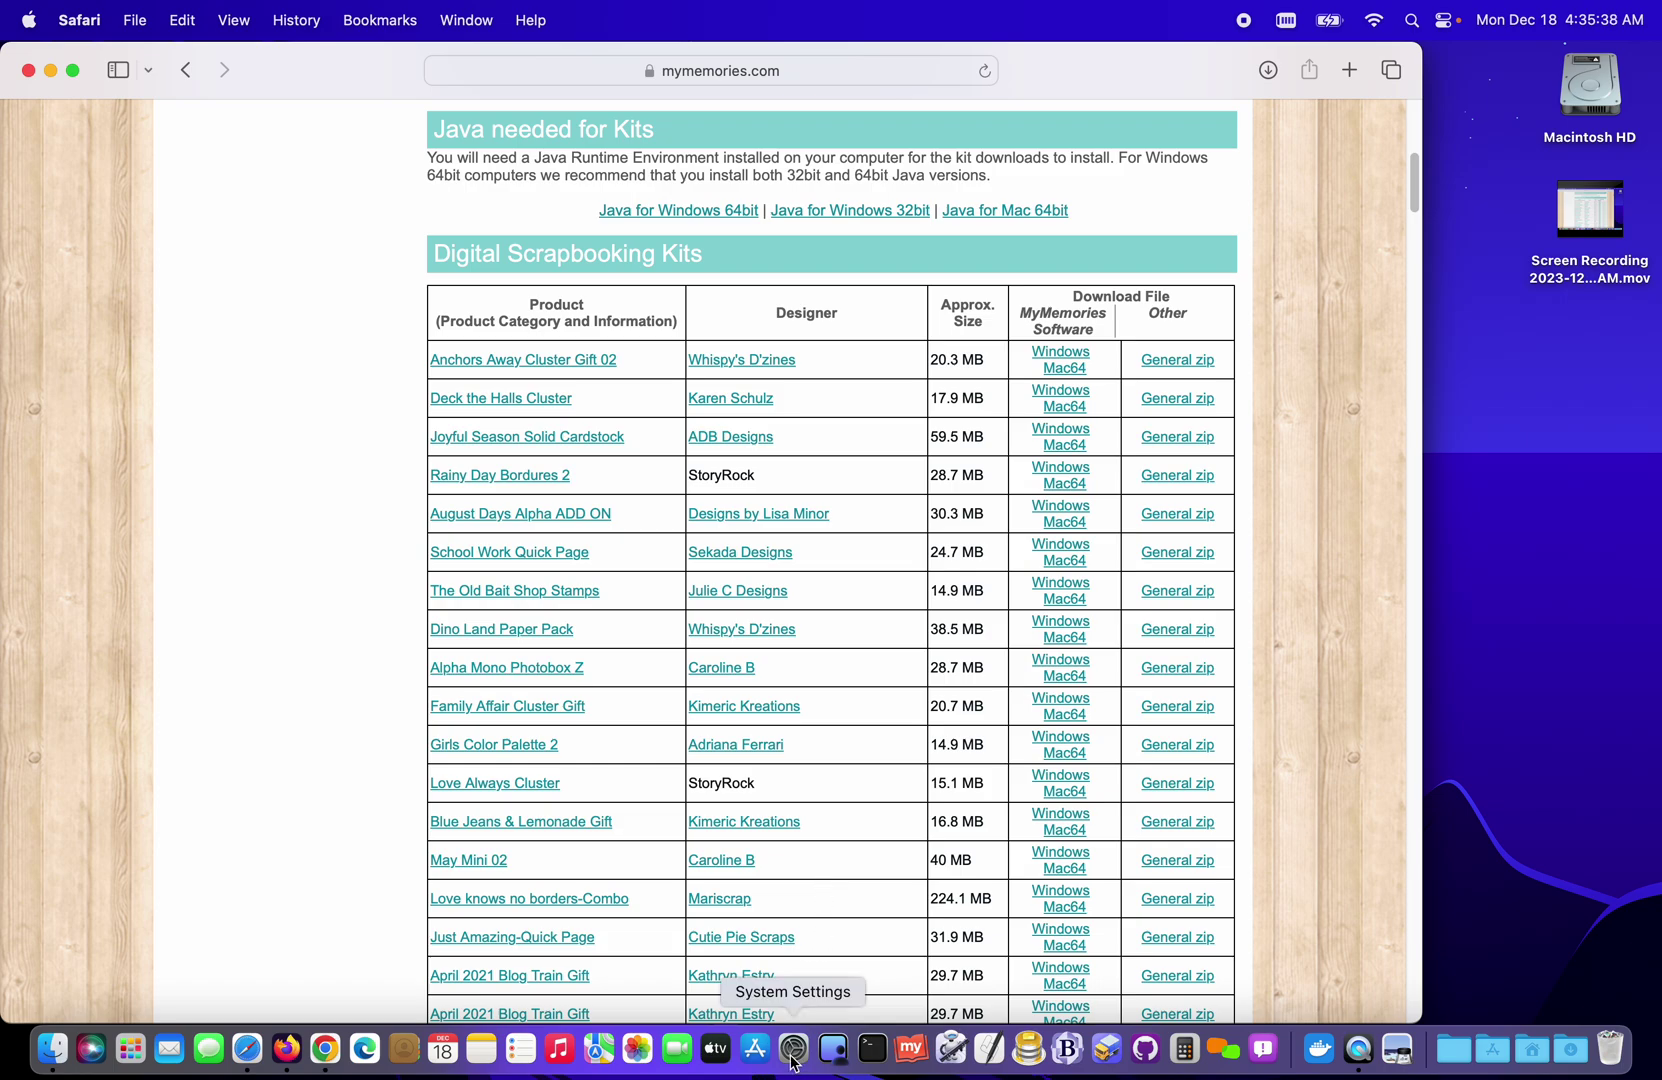
# Check My Memories Suite's Desktop, Documents and Downloads access under Privacy & Security > Files and Folders
pyautogui.click(27, 18)
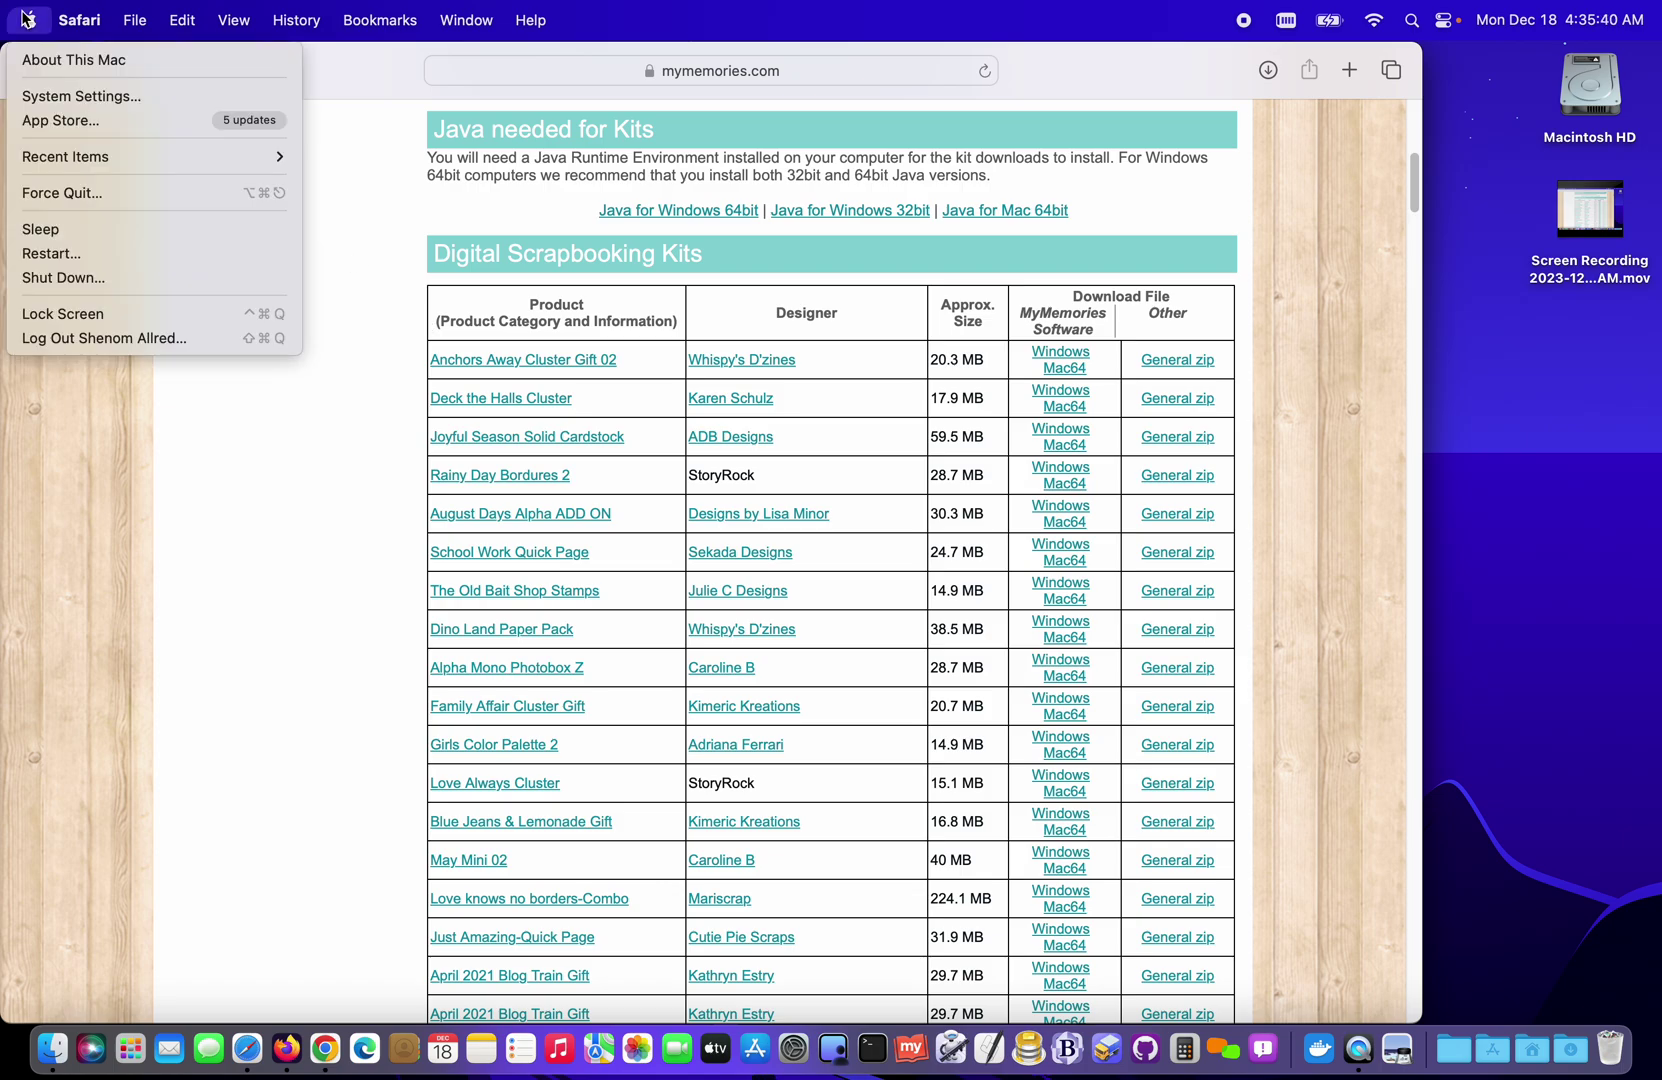
pyautogui.click(29, 97)
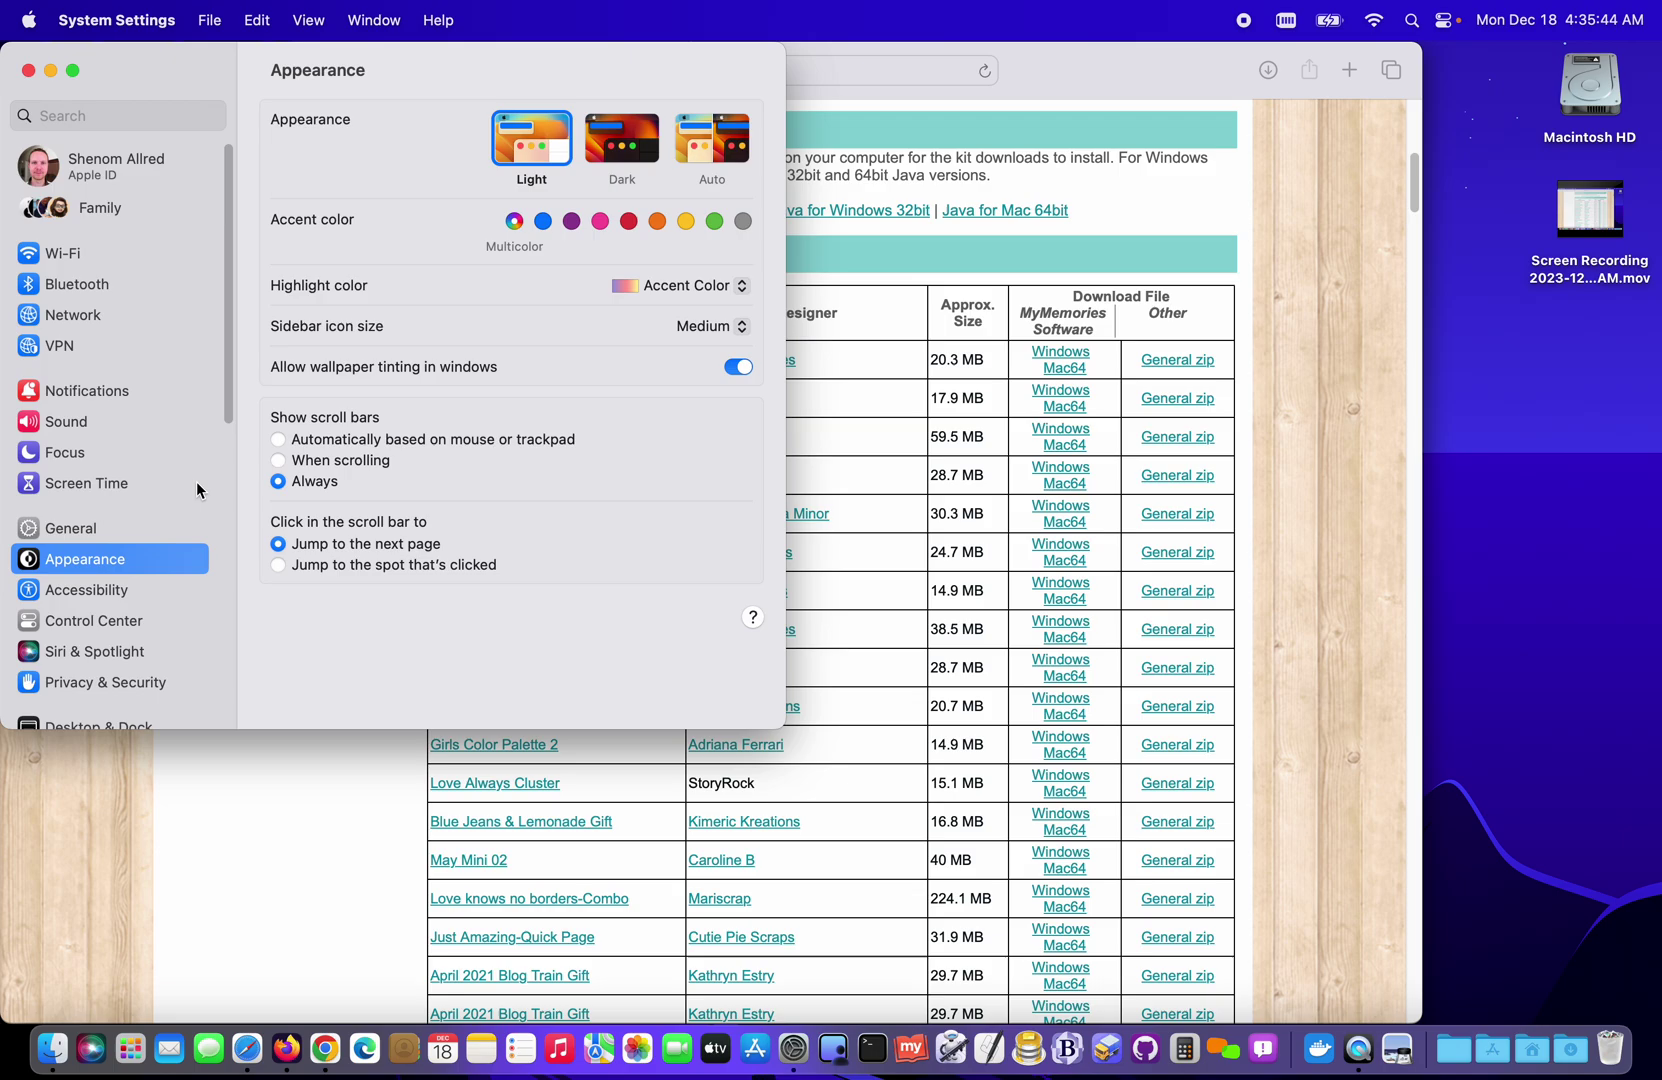
pyautogui.scroll(-3, 120, 572)
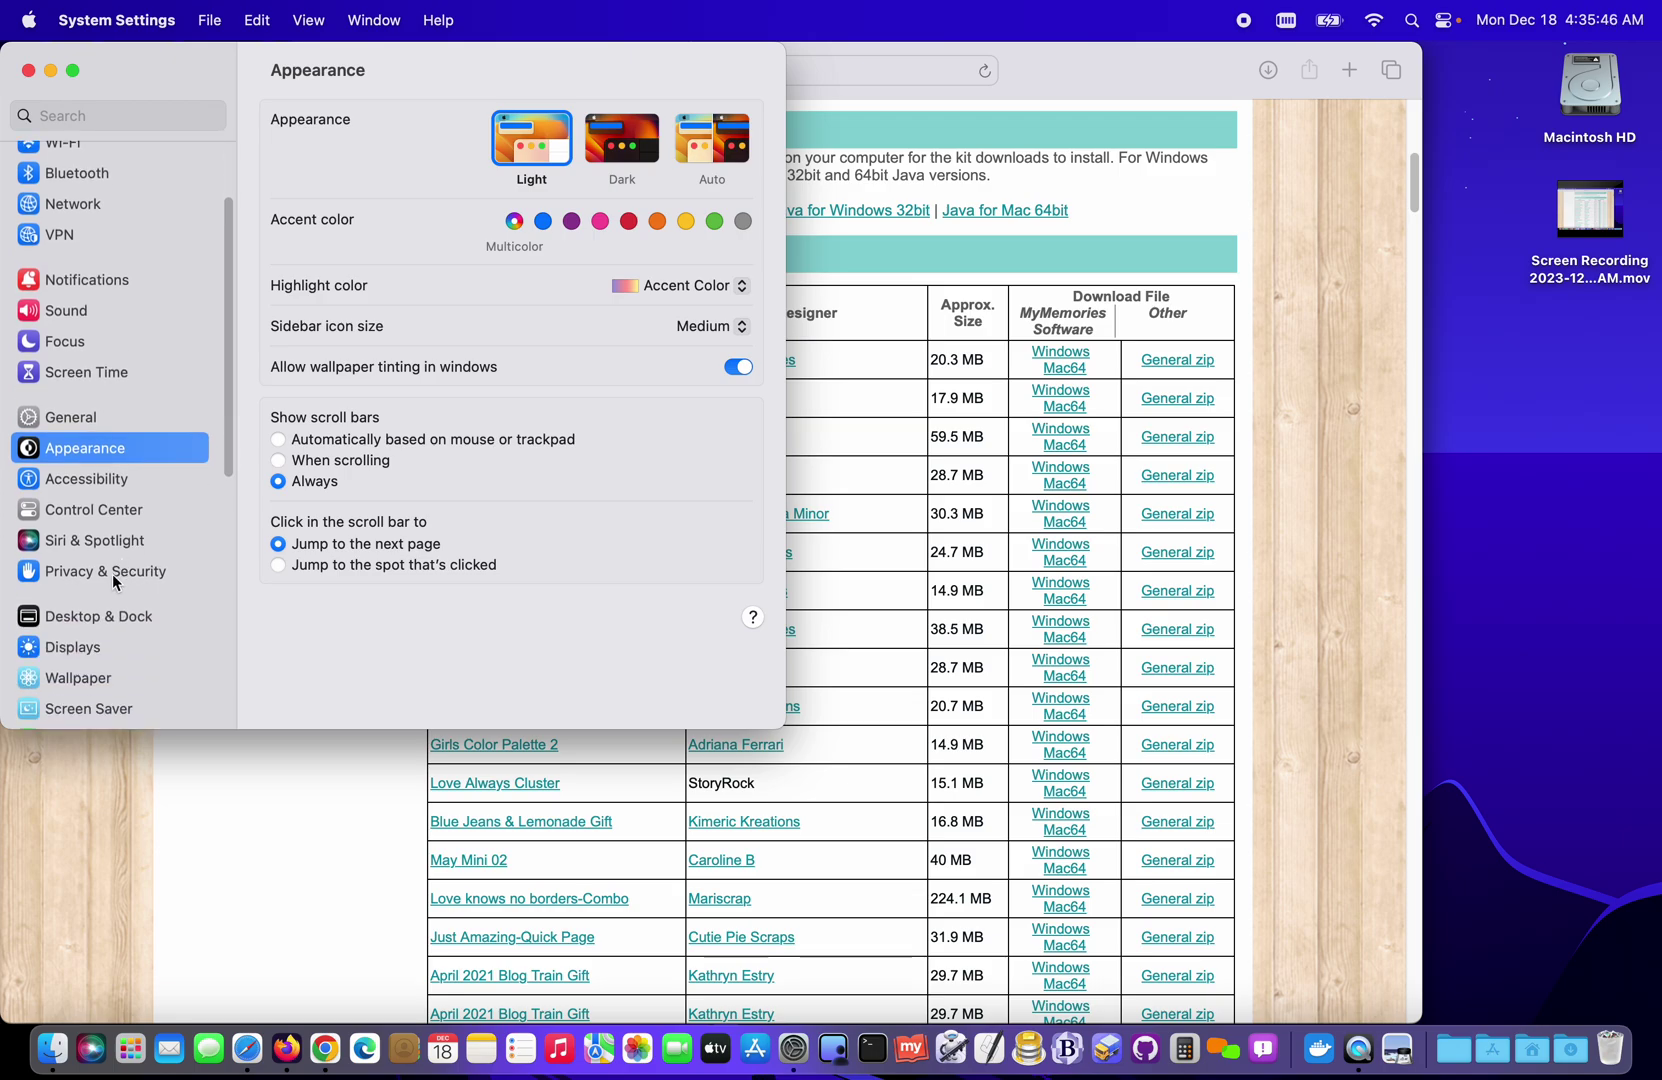
pyautogui.click(120, 572)
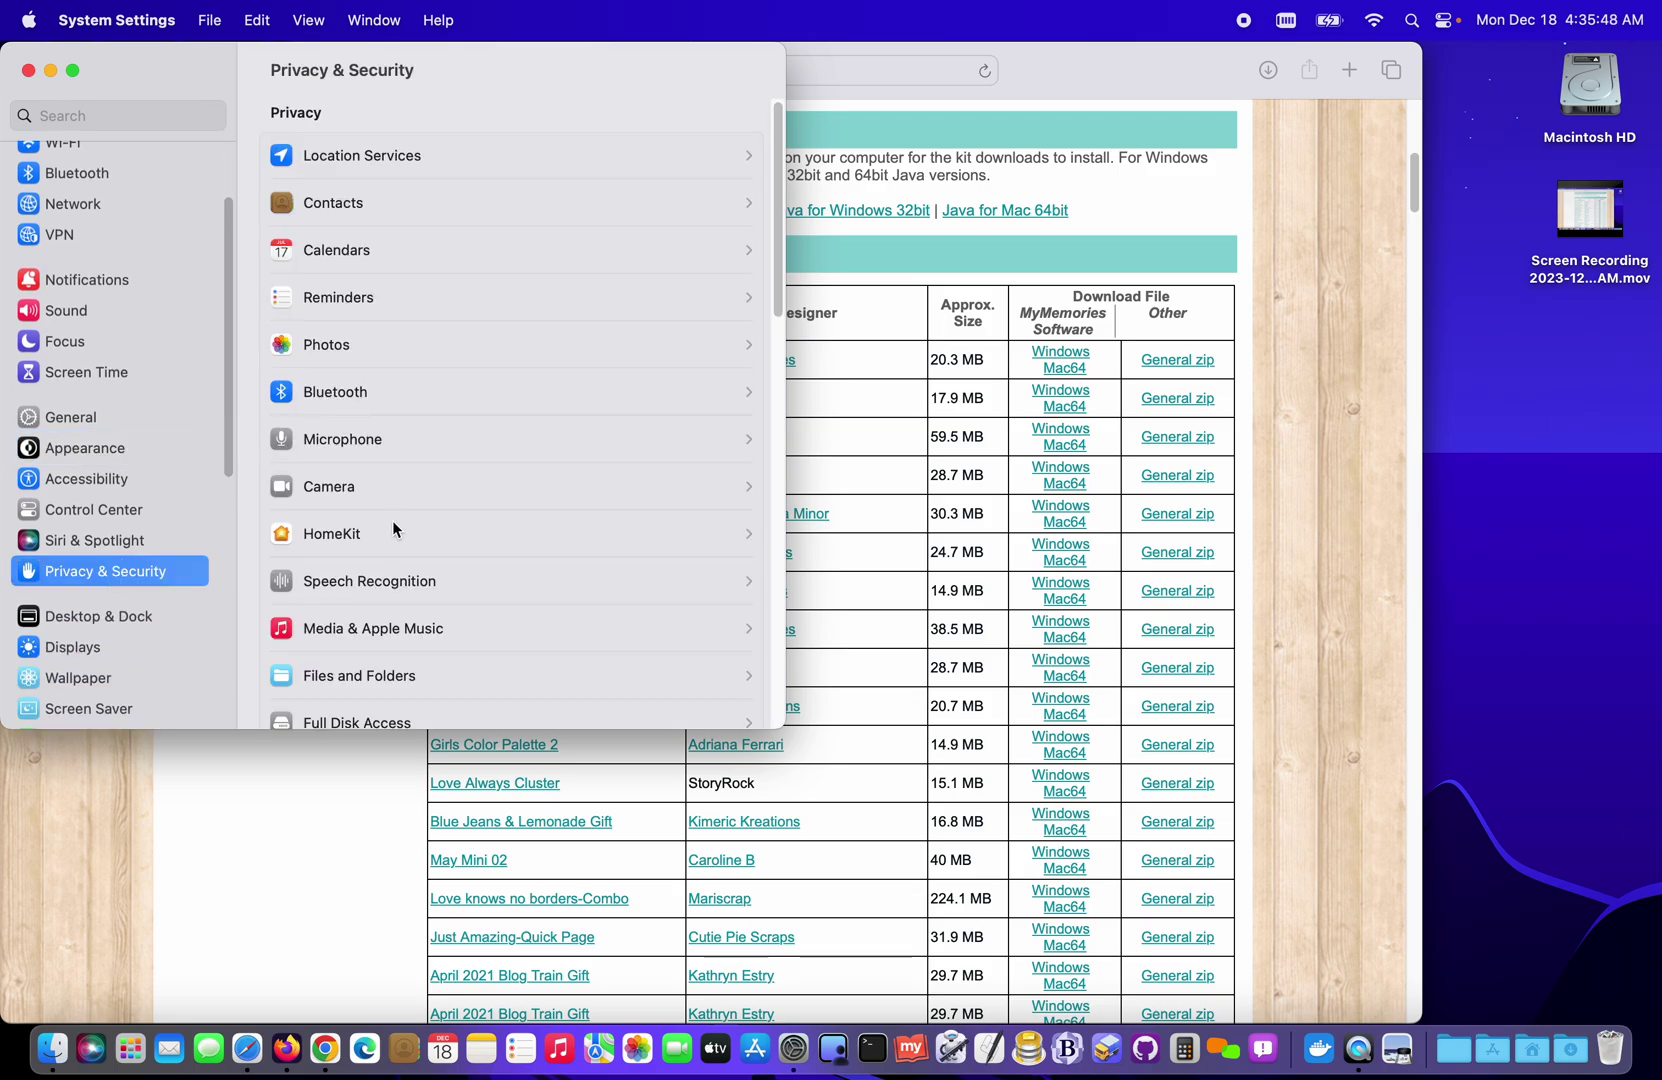
pyautogui.scroll(-5, 392, 519)
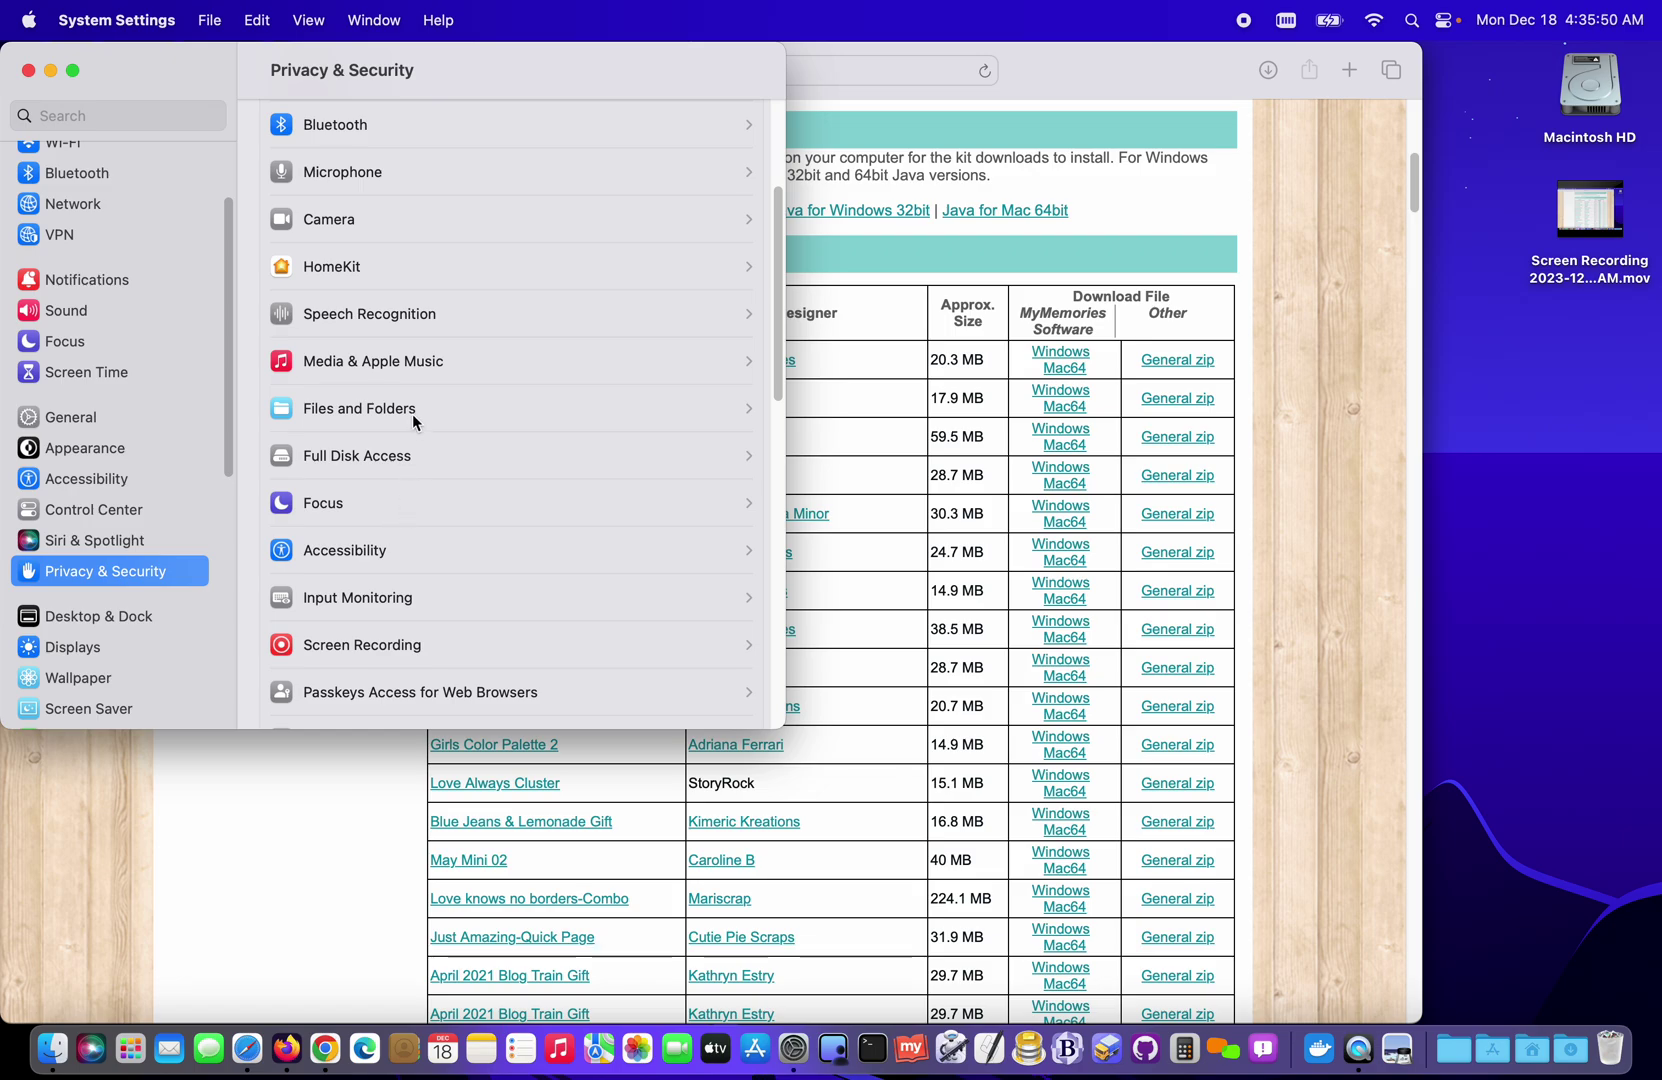
pyautogui.click(322, 409)
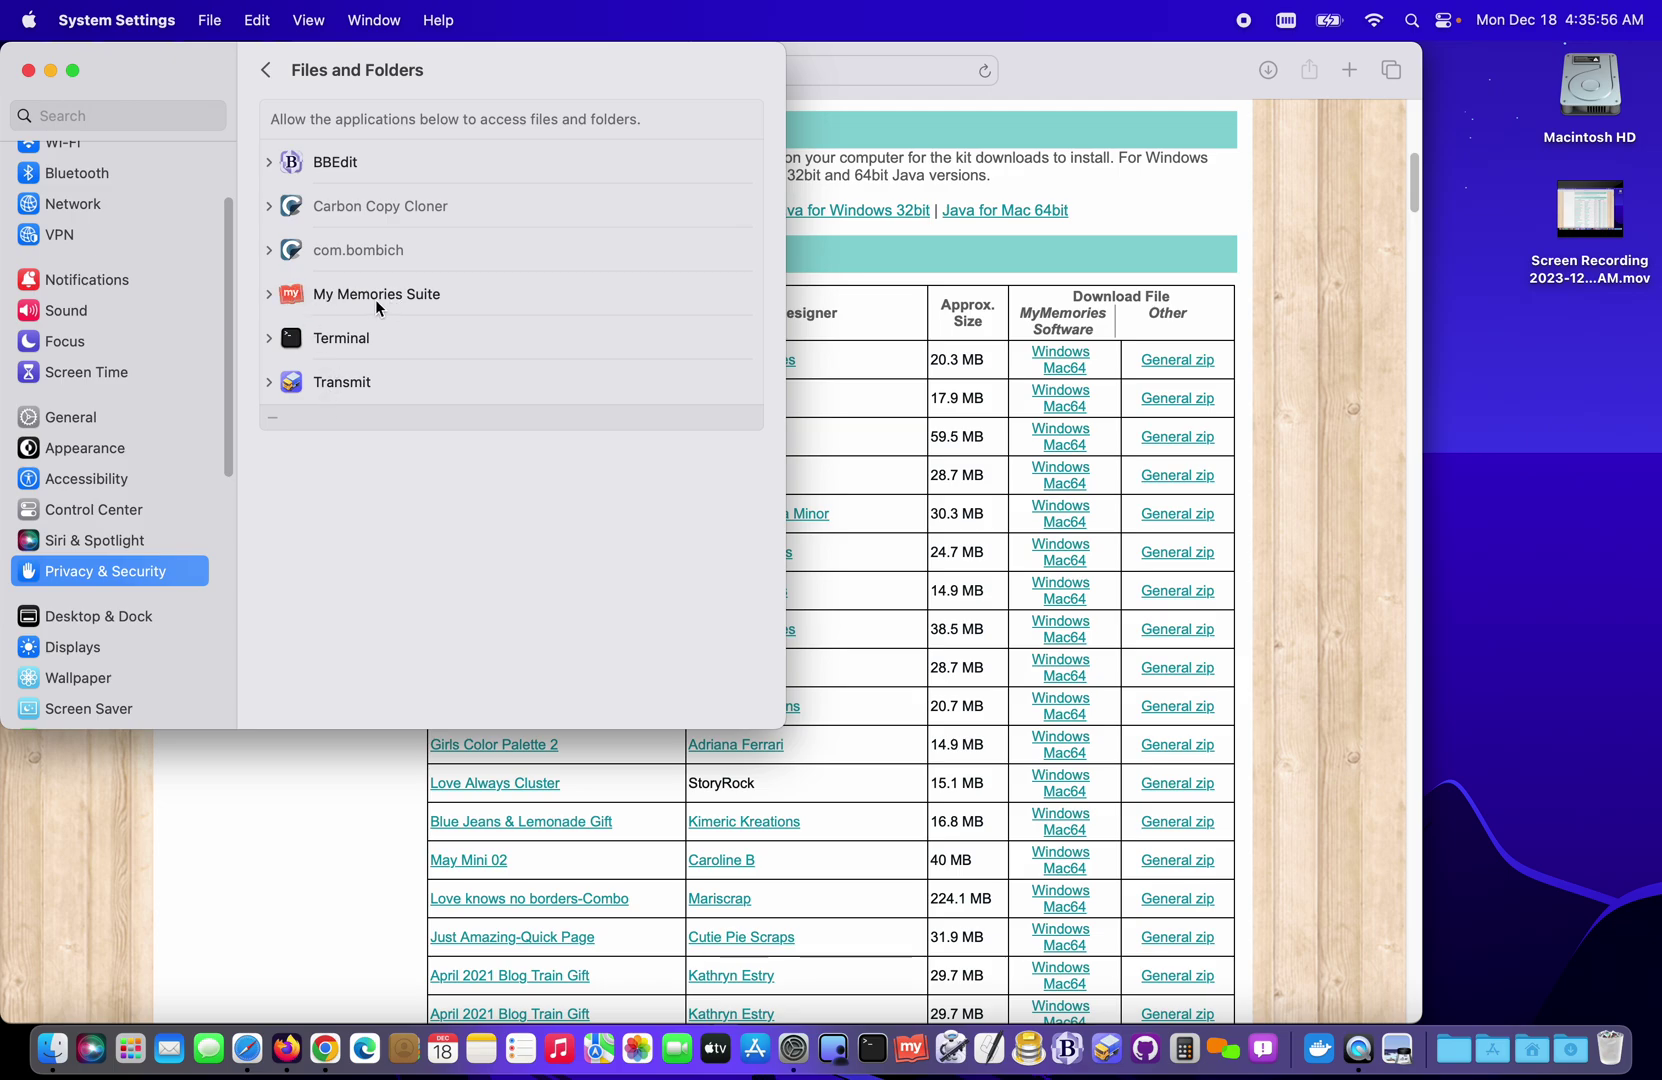
pyautogui.click(268, 293)
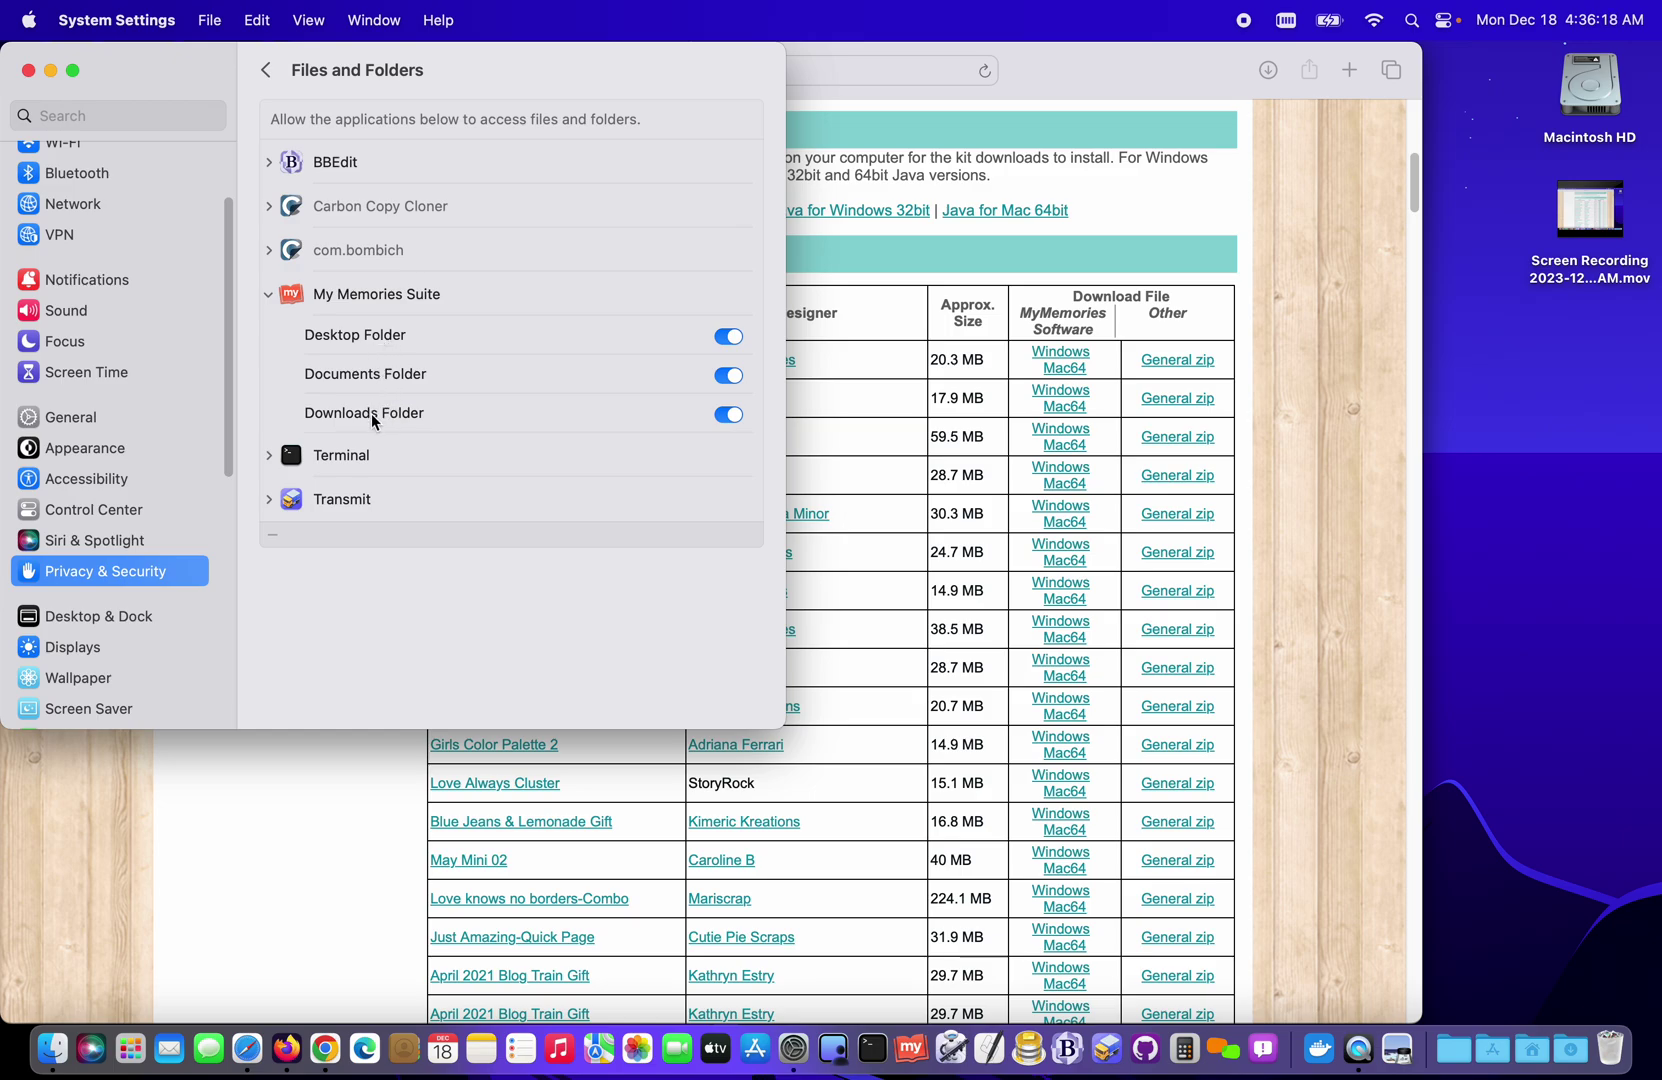
# Add My Memories Suite.app from Applications to the Full Disk Access list
pyautogui.click(267, 294)
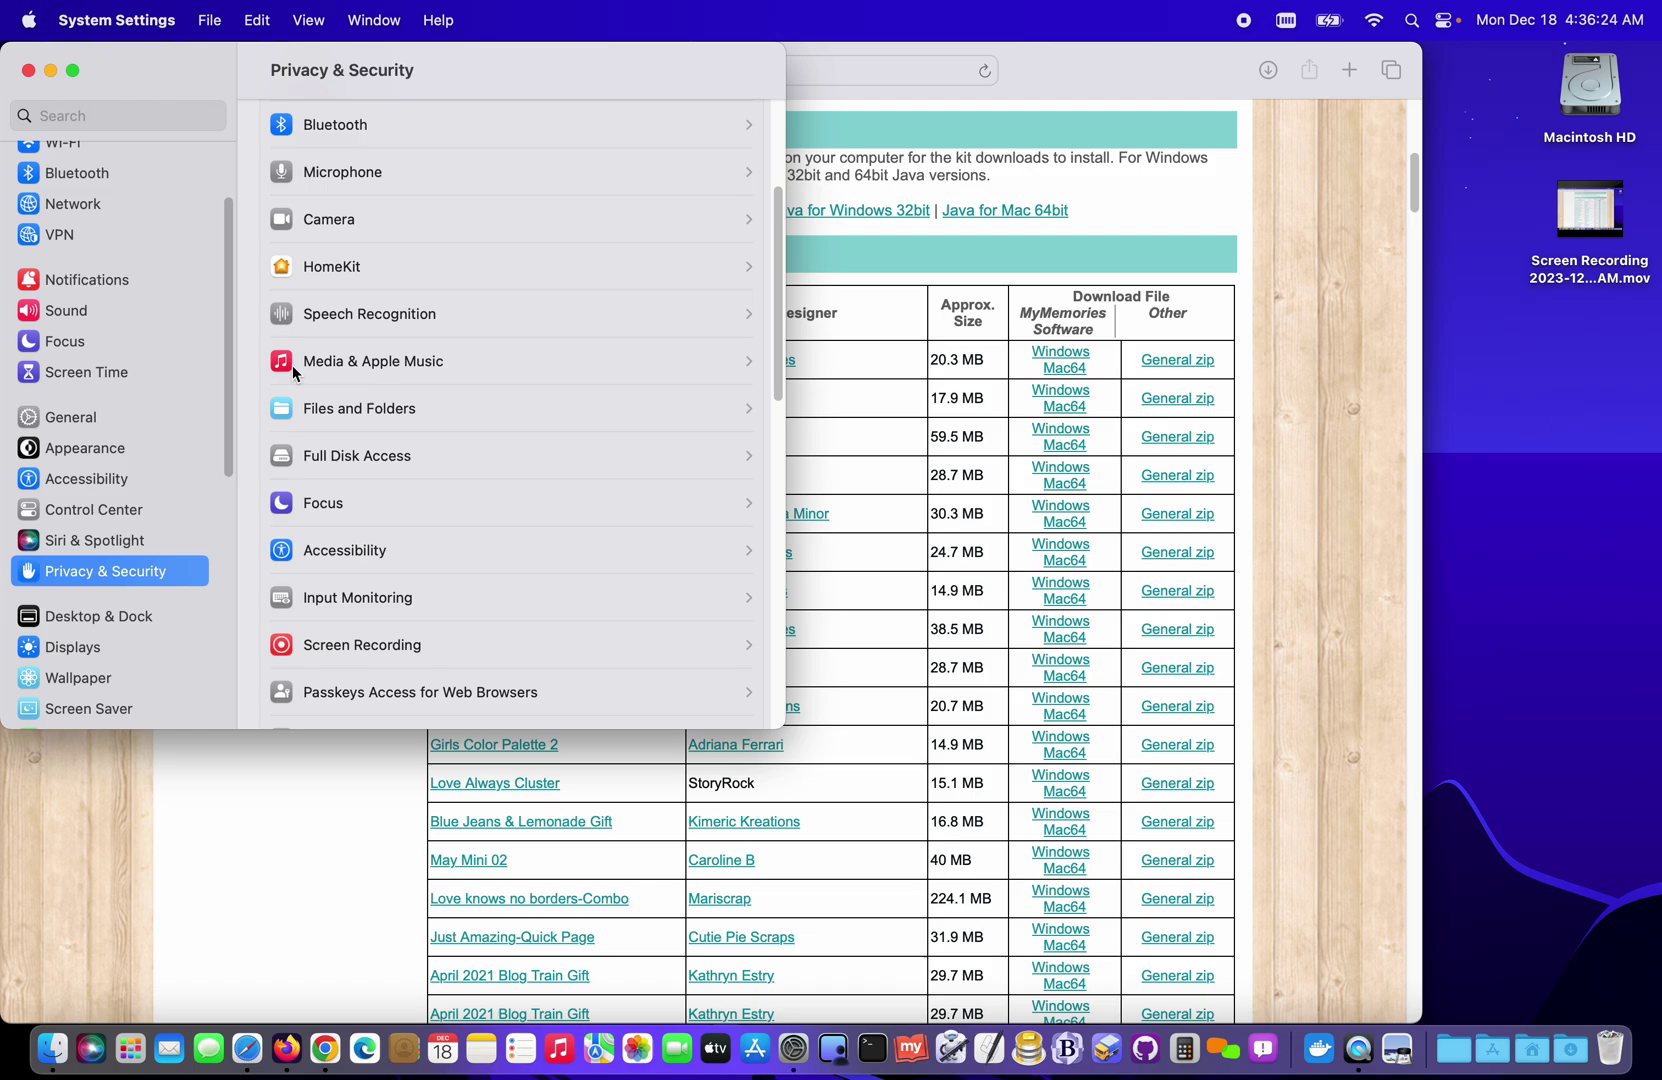
pyautogui.click(317, 460)
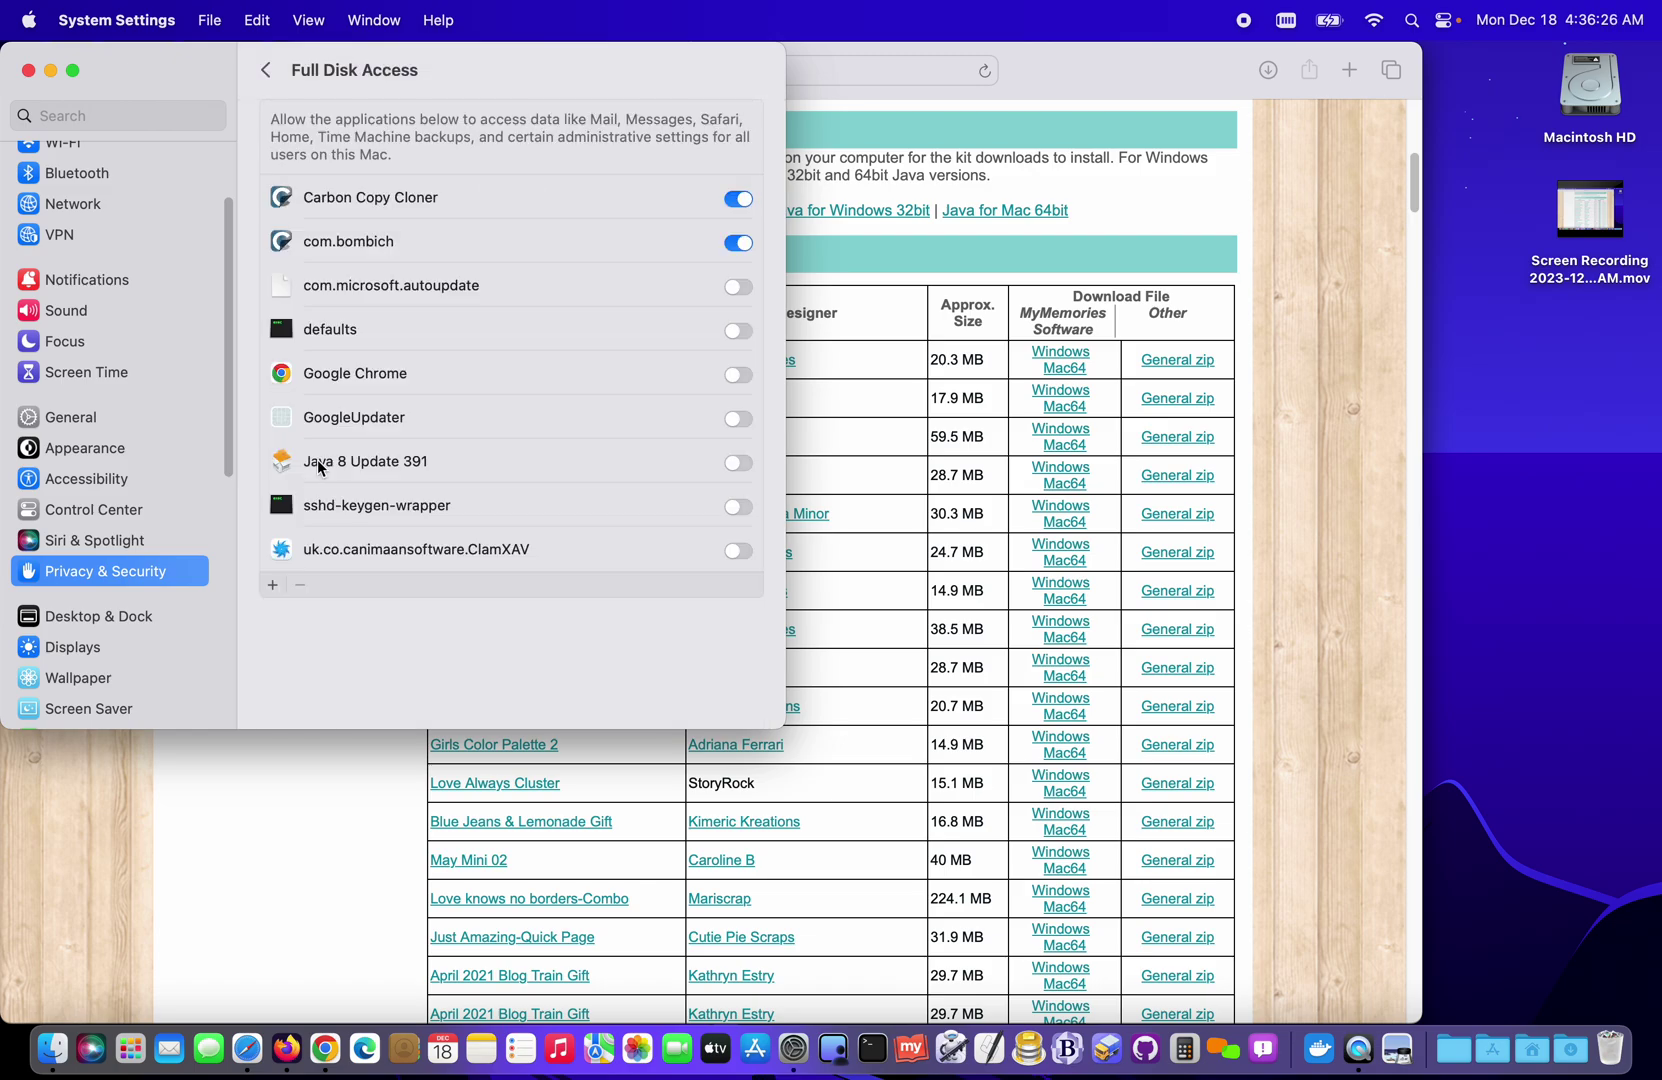
pyautogui.click(271, 584)
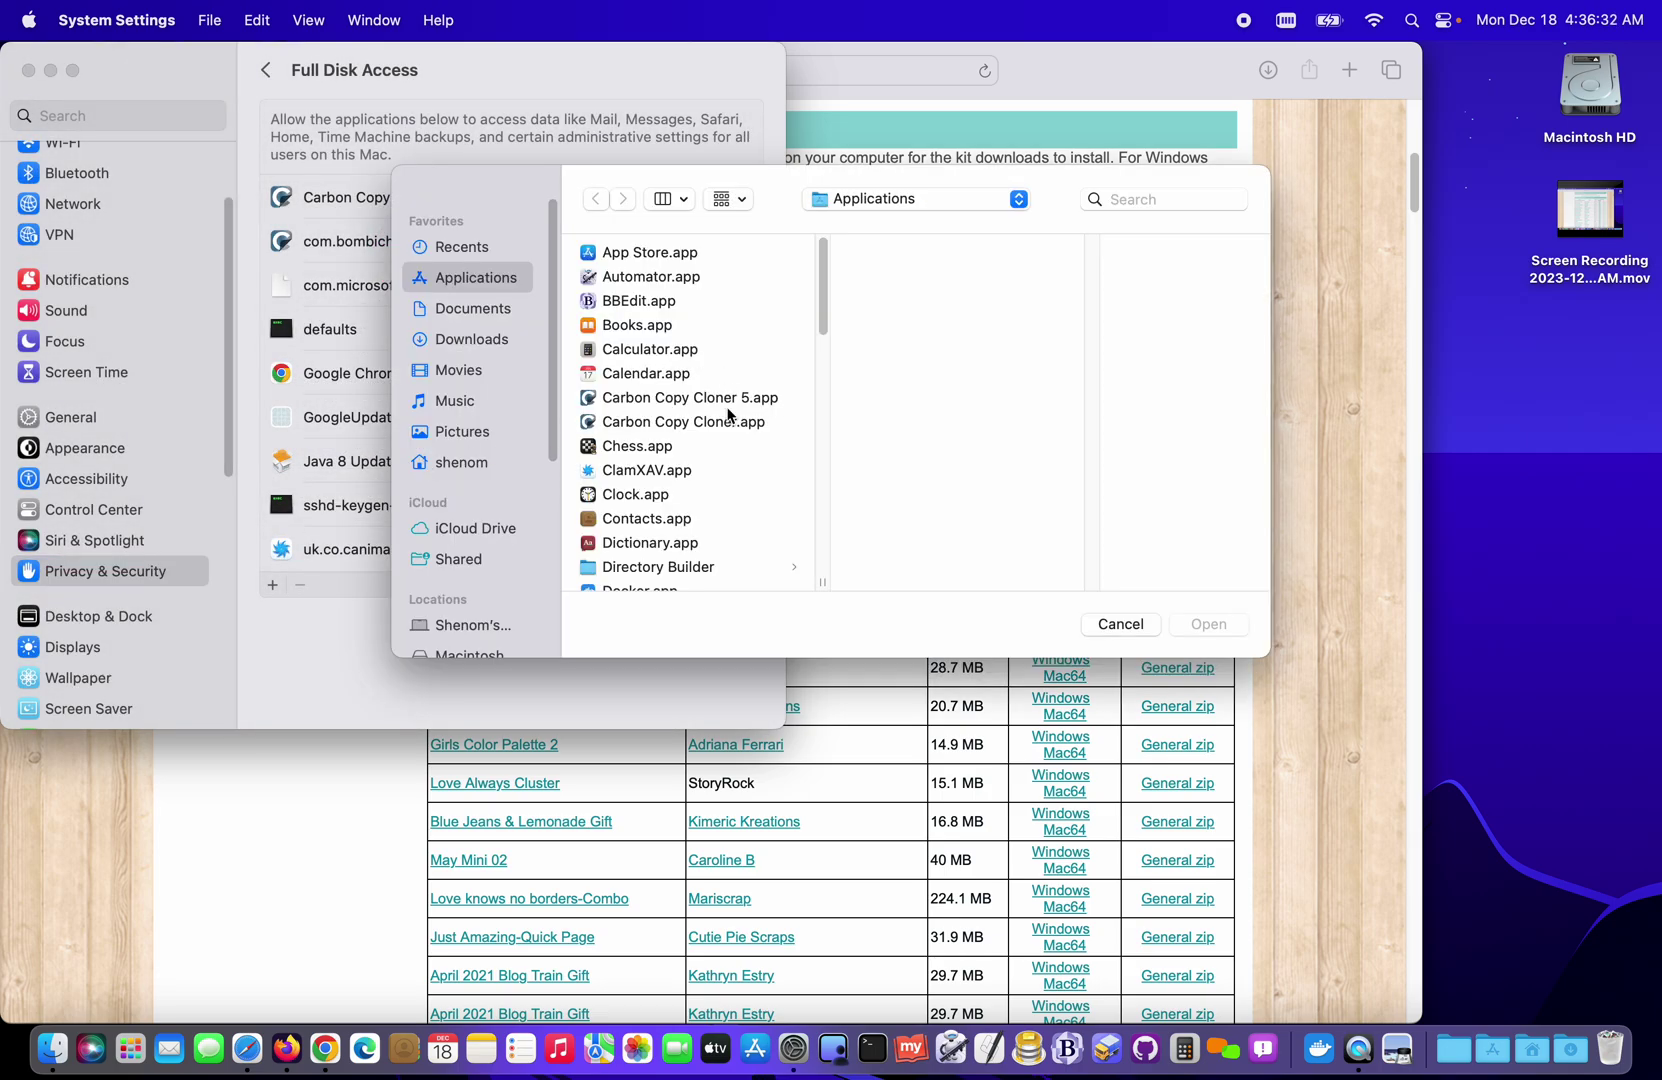
pyautogui.scroll(-5, 728, 415)
pyautogui.scroll(-6, 728, 415)
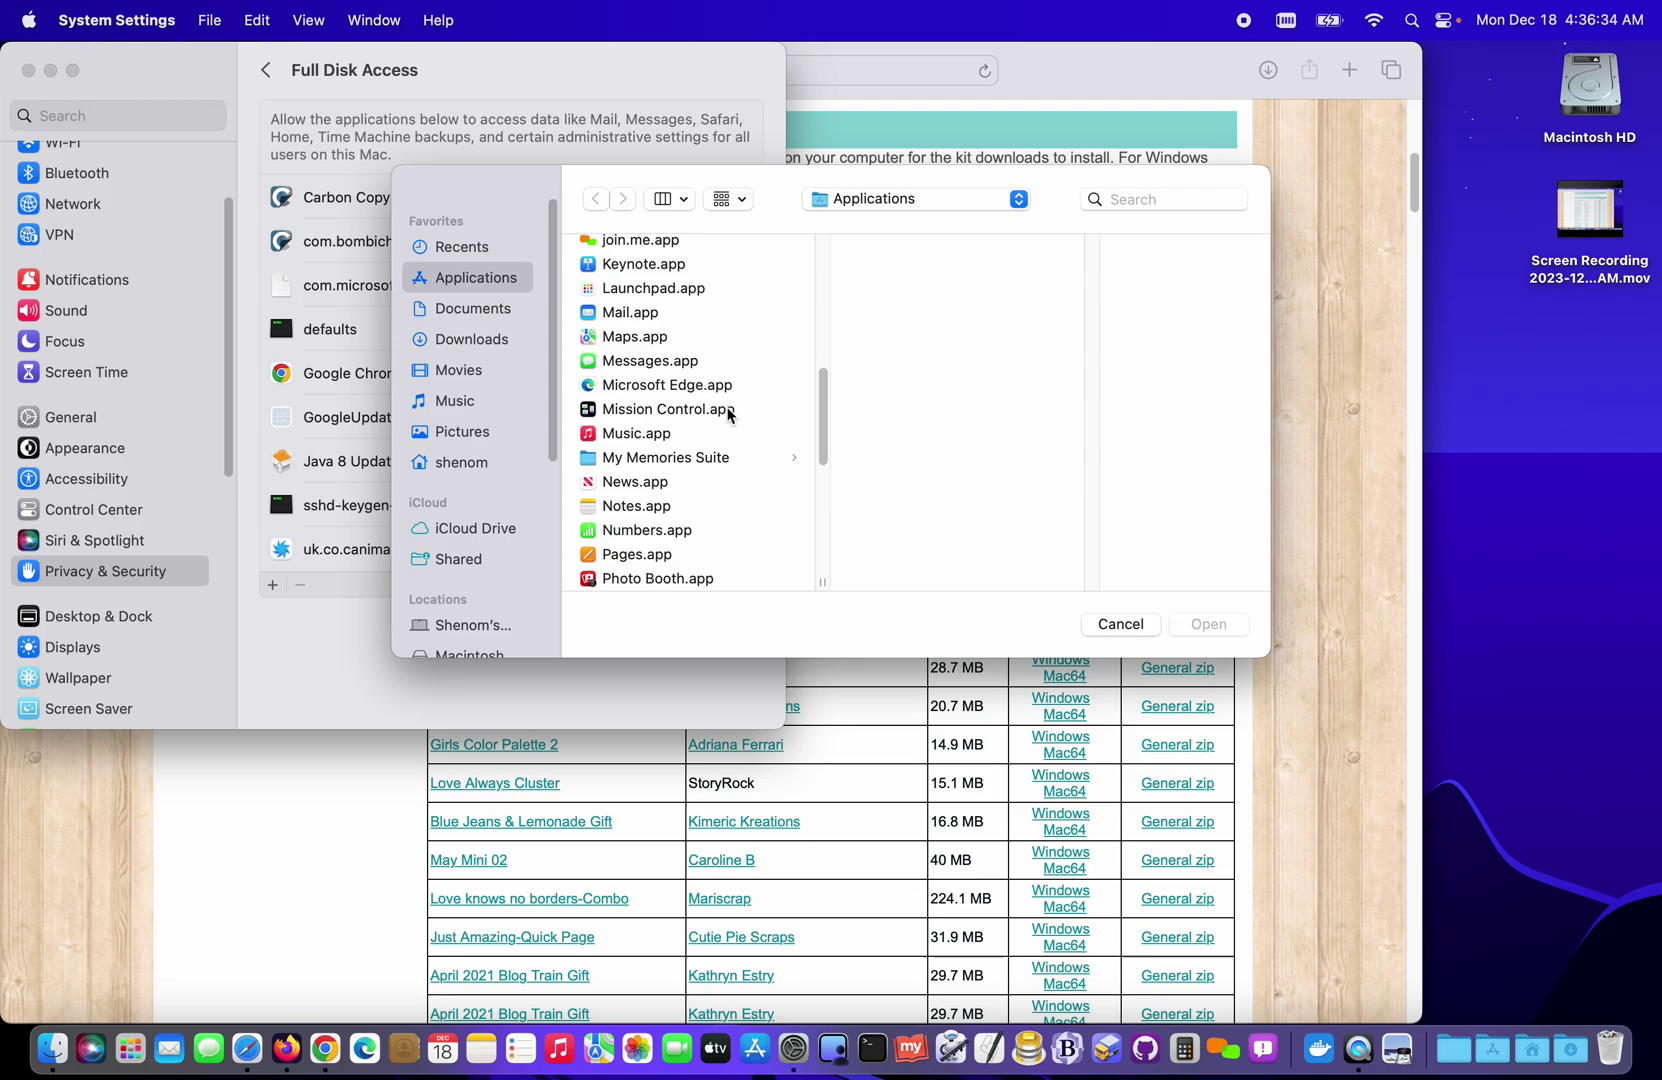
pyautogui.click(722, 420)
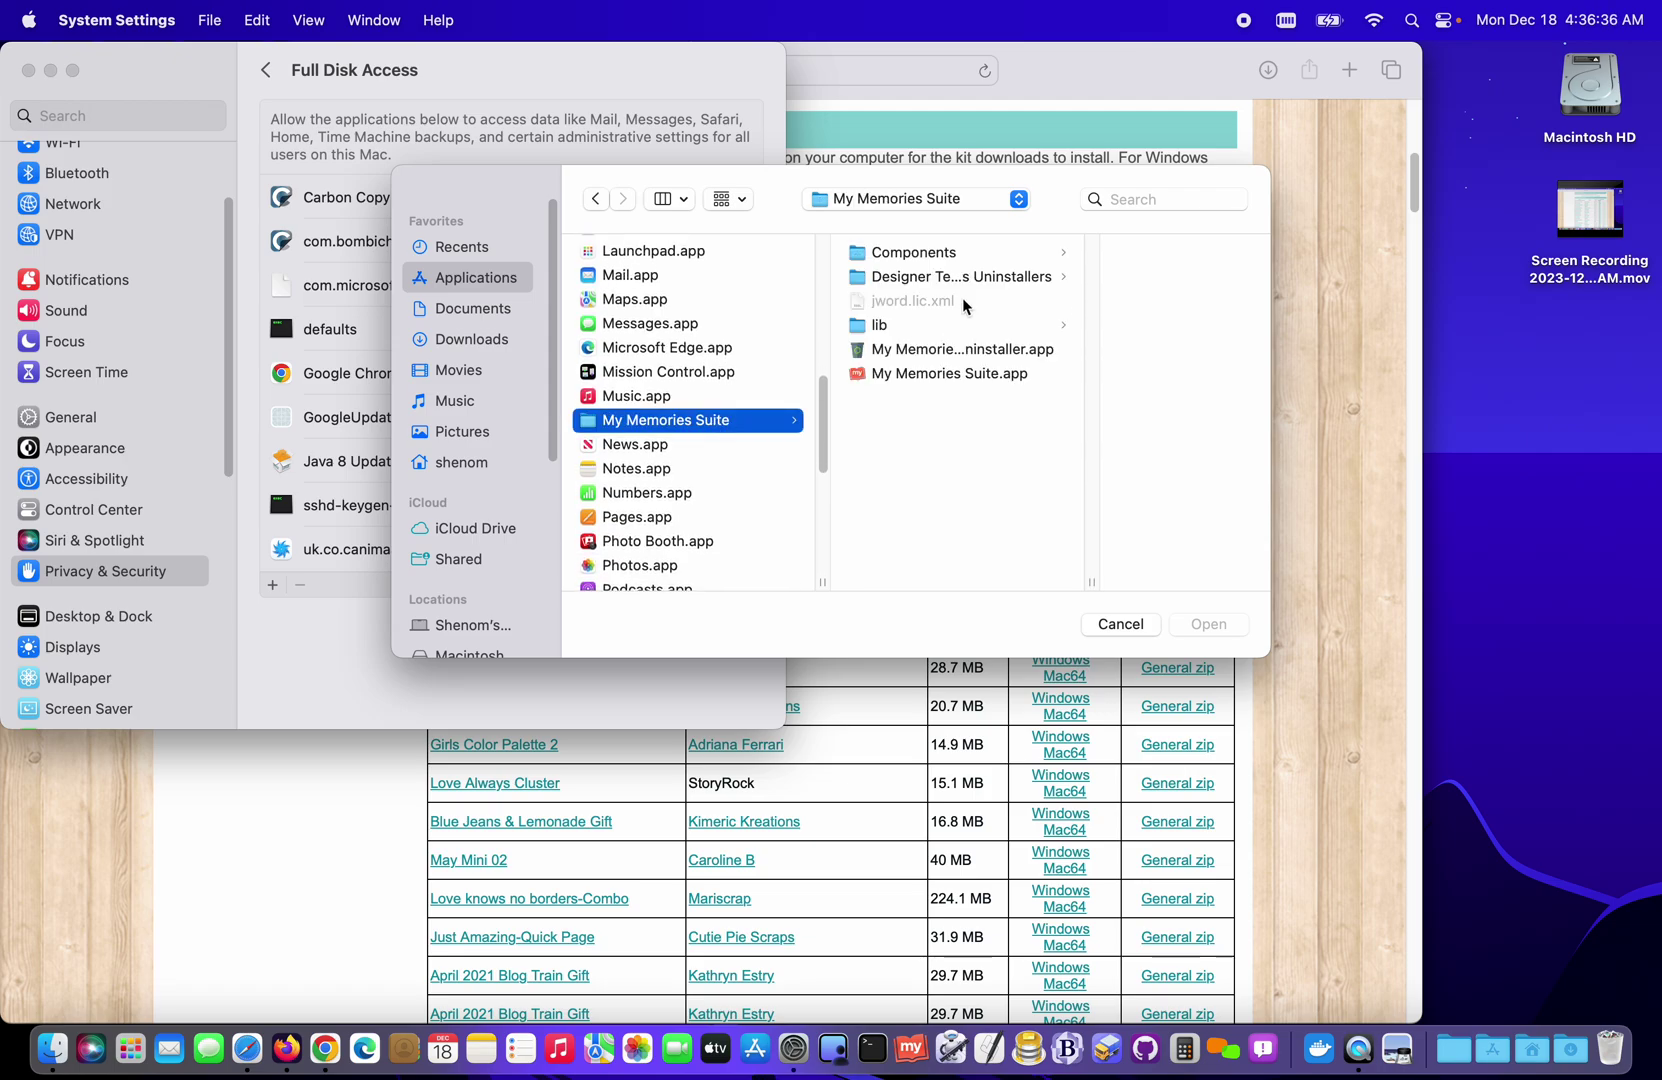
pyautogui.click(920, 373)
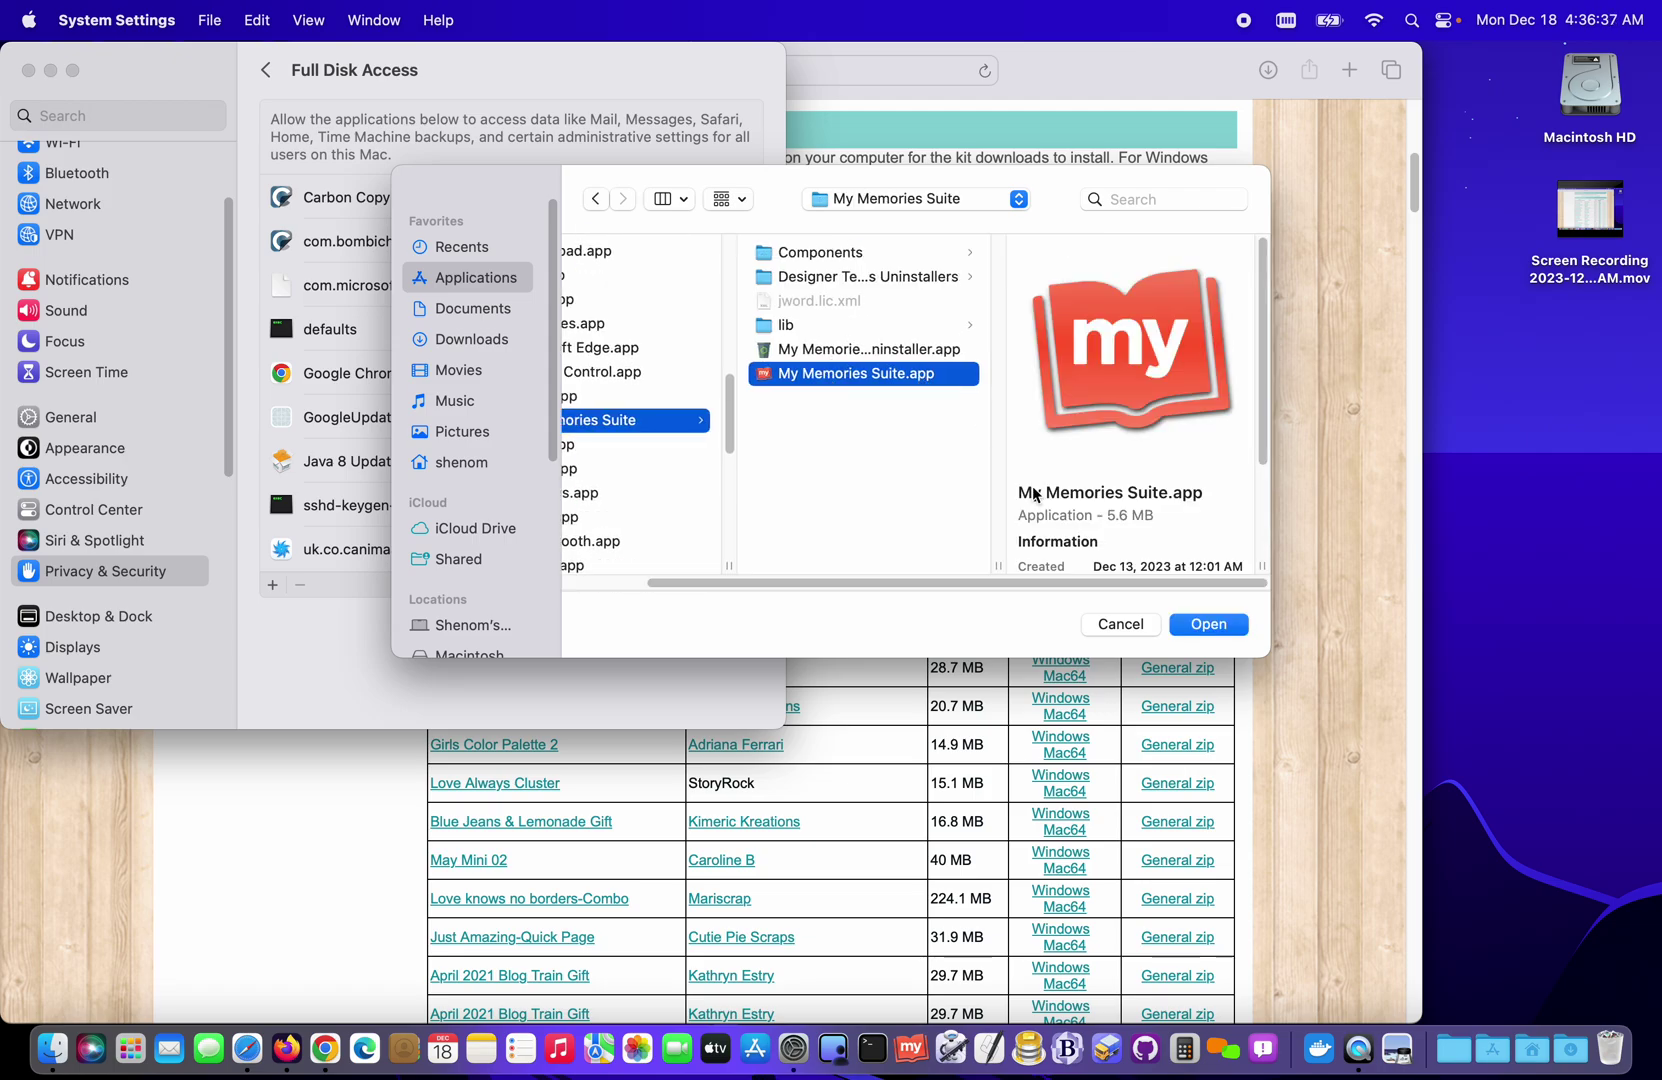
pyautogui.click(1187, 625)
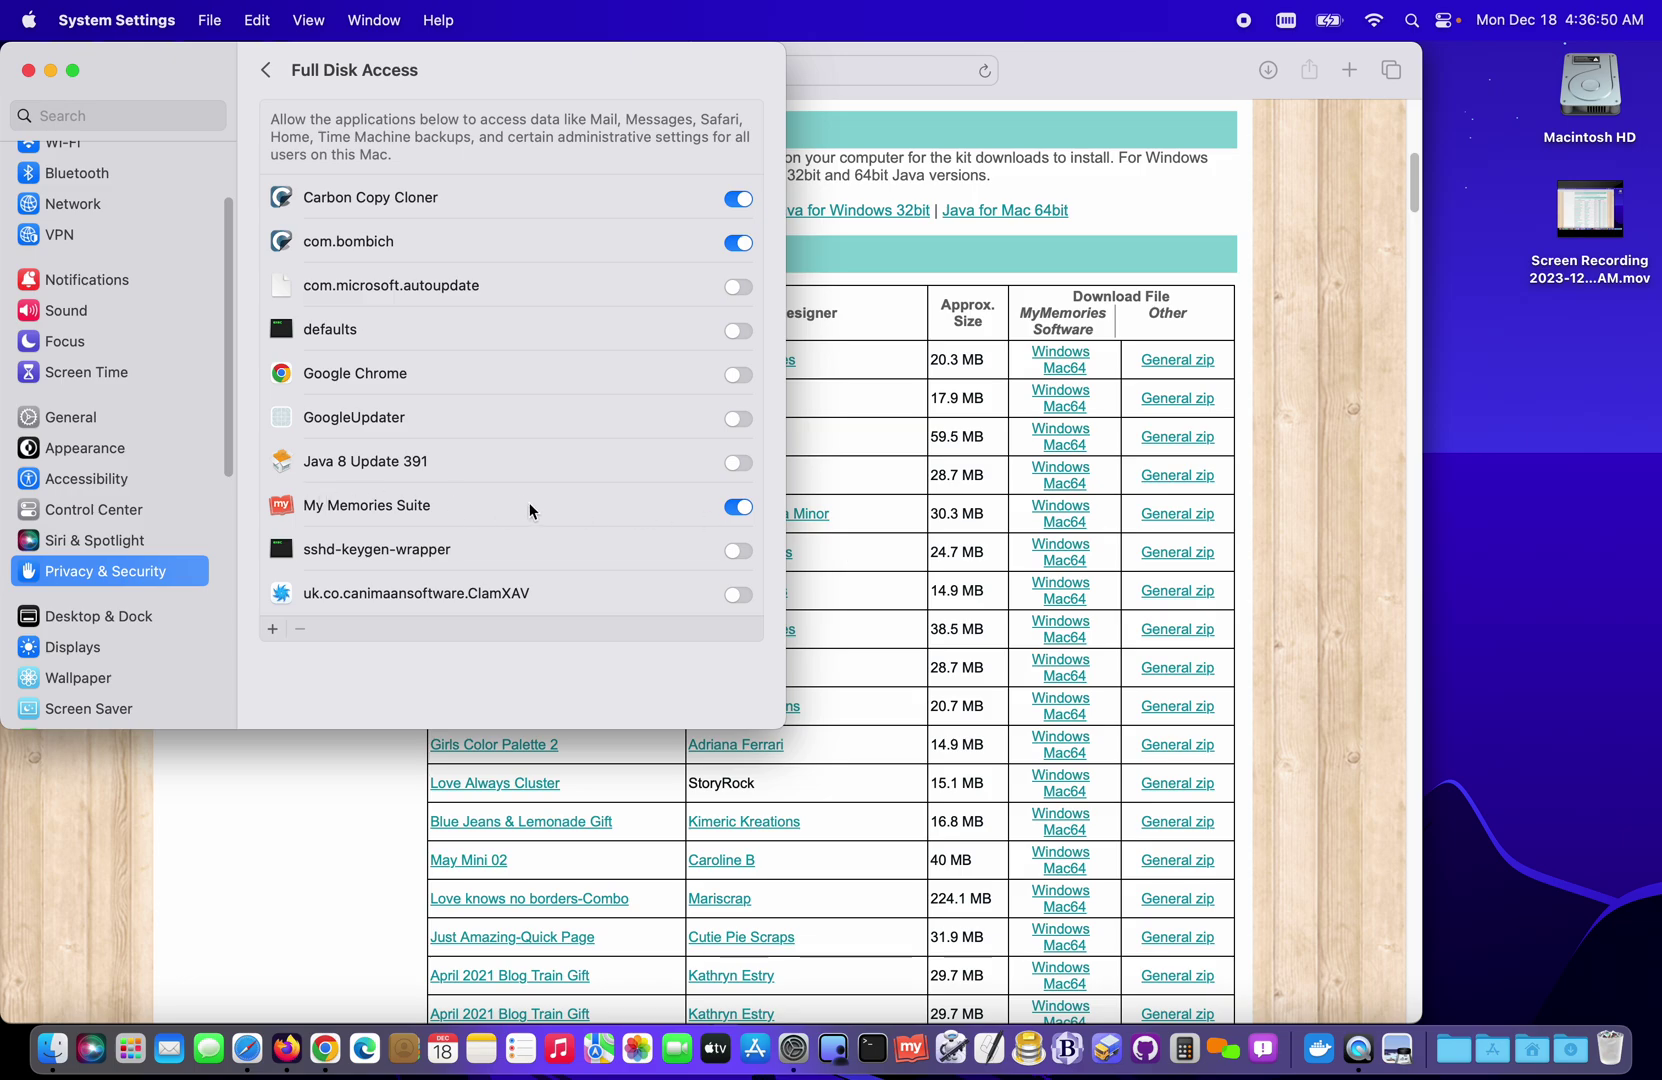
# Go back to the Privacy & Security categories and close System Settings
pyautogui.click(266, 70)
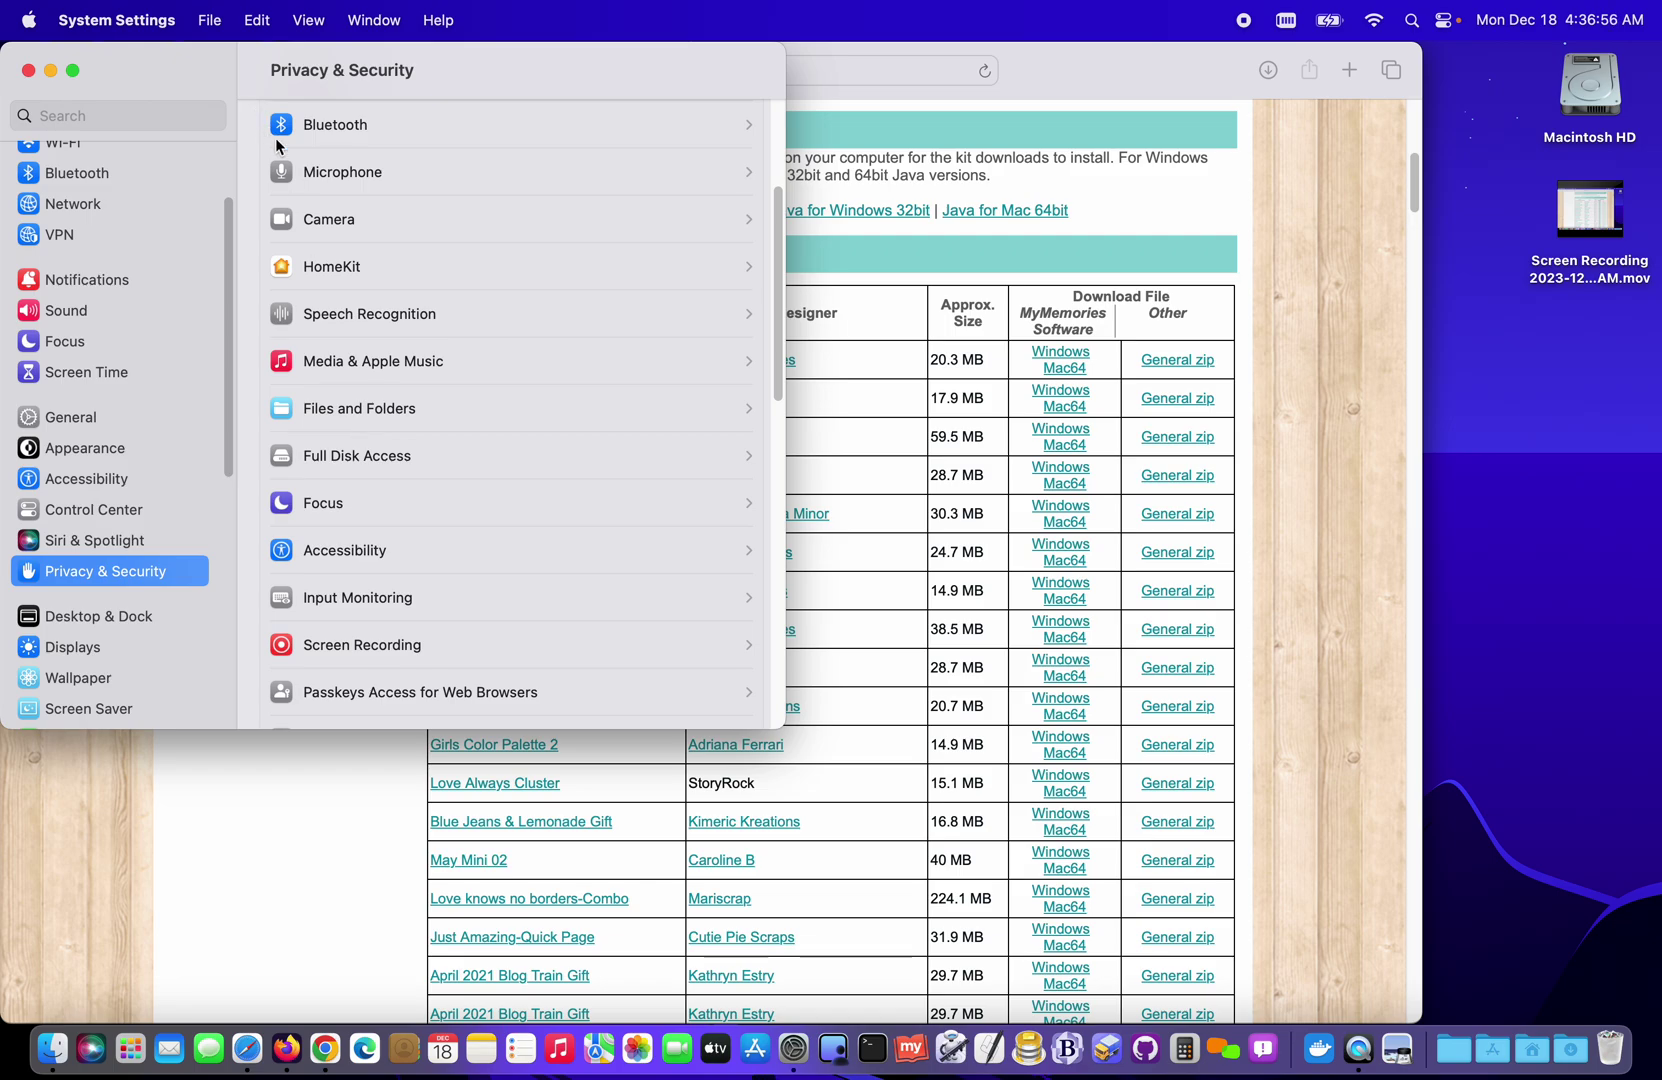
pyautogui.scroll(5, 275, 138)
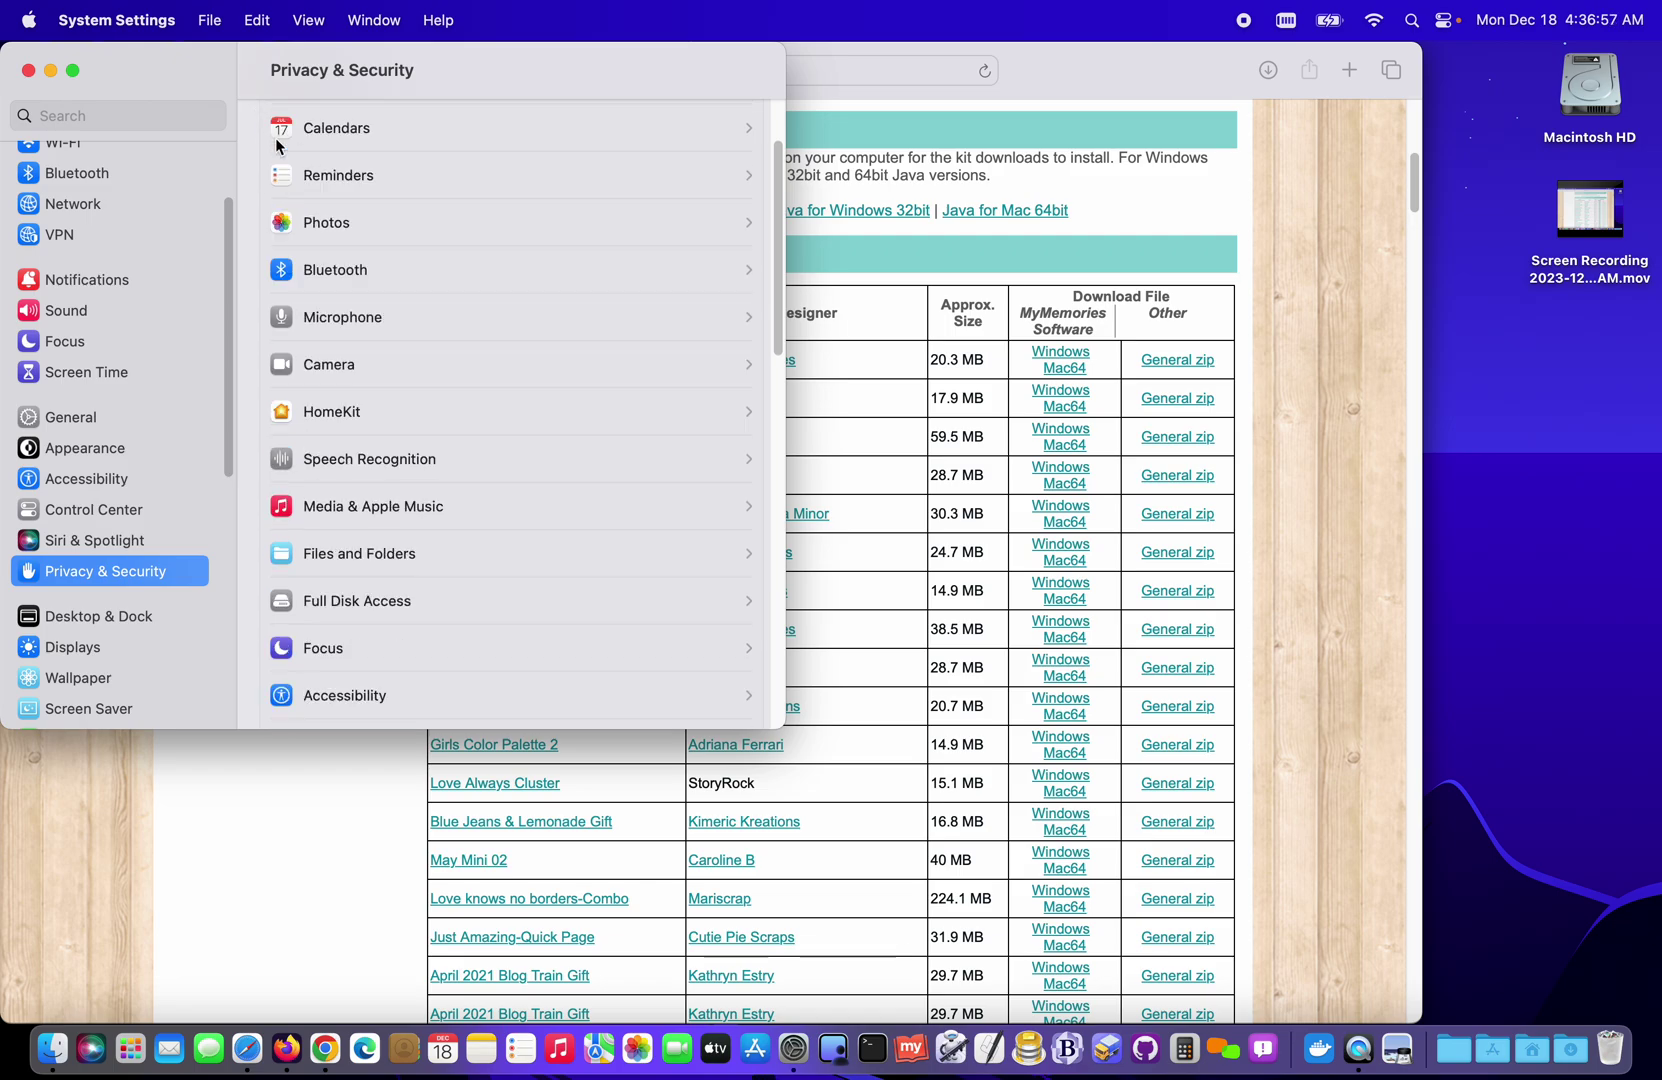
pyautogui.click(28, 71)
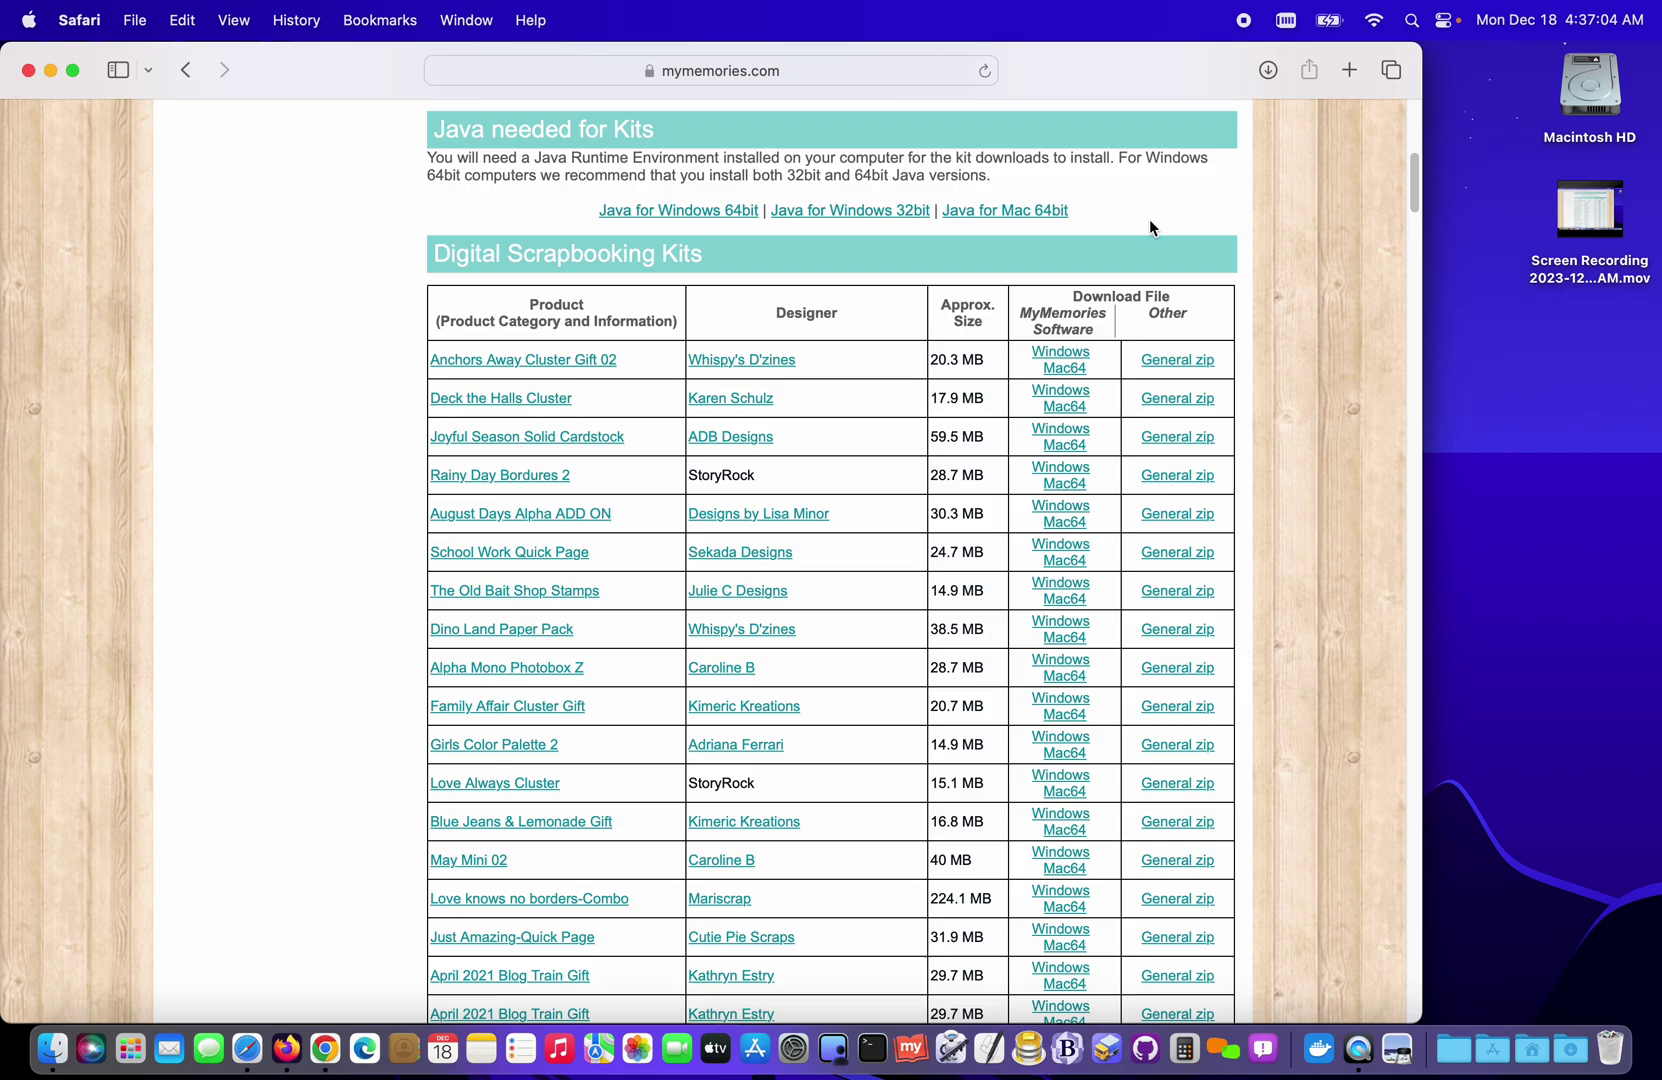
# Download the General zips for Anchors Away Cluster Gift 02, Deck the Halls Cluster, Joyful Season Solid Cardstock, Rainy Day Bordures 2 and August Days Alpha ADD ON
pyautogui.click(1171, 362)
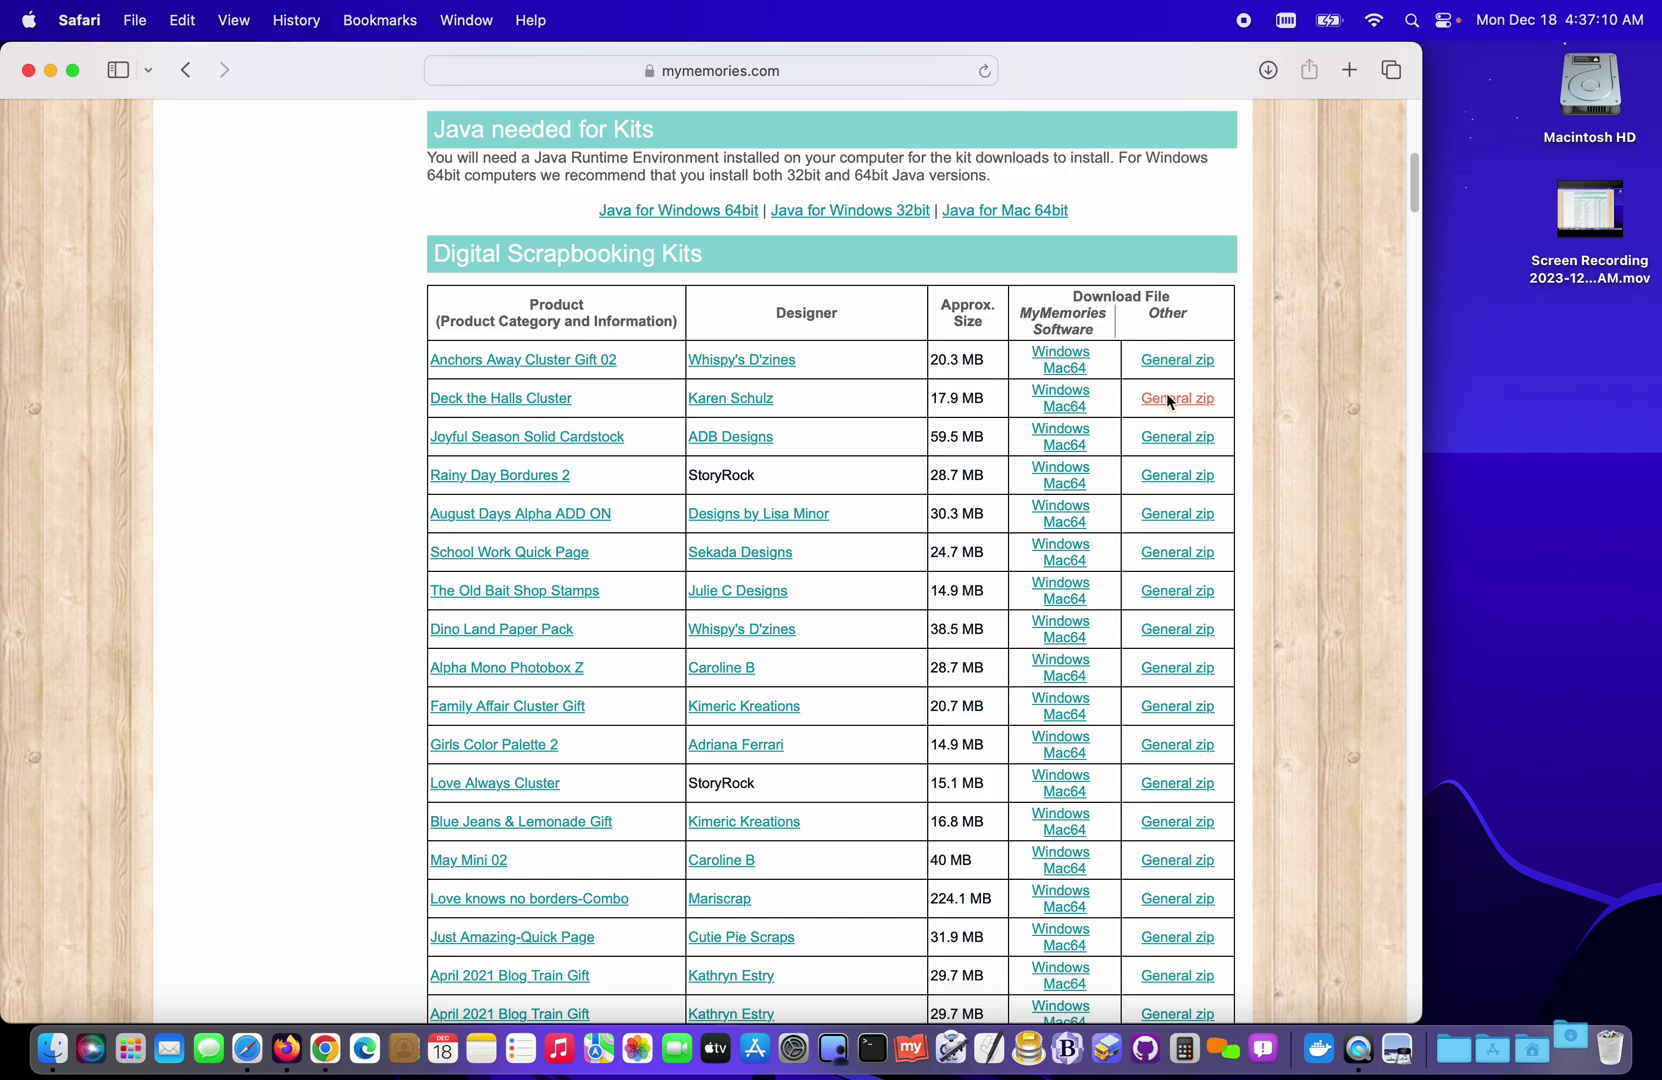
pyautogui.click(1168, 398)
pyautogui.click(1163, 445)
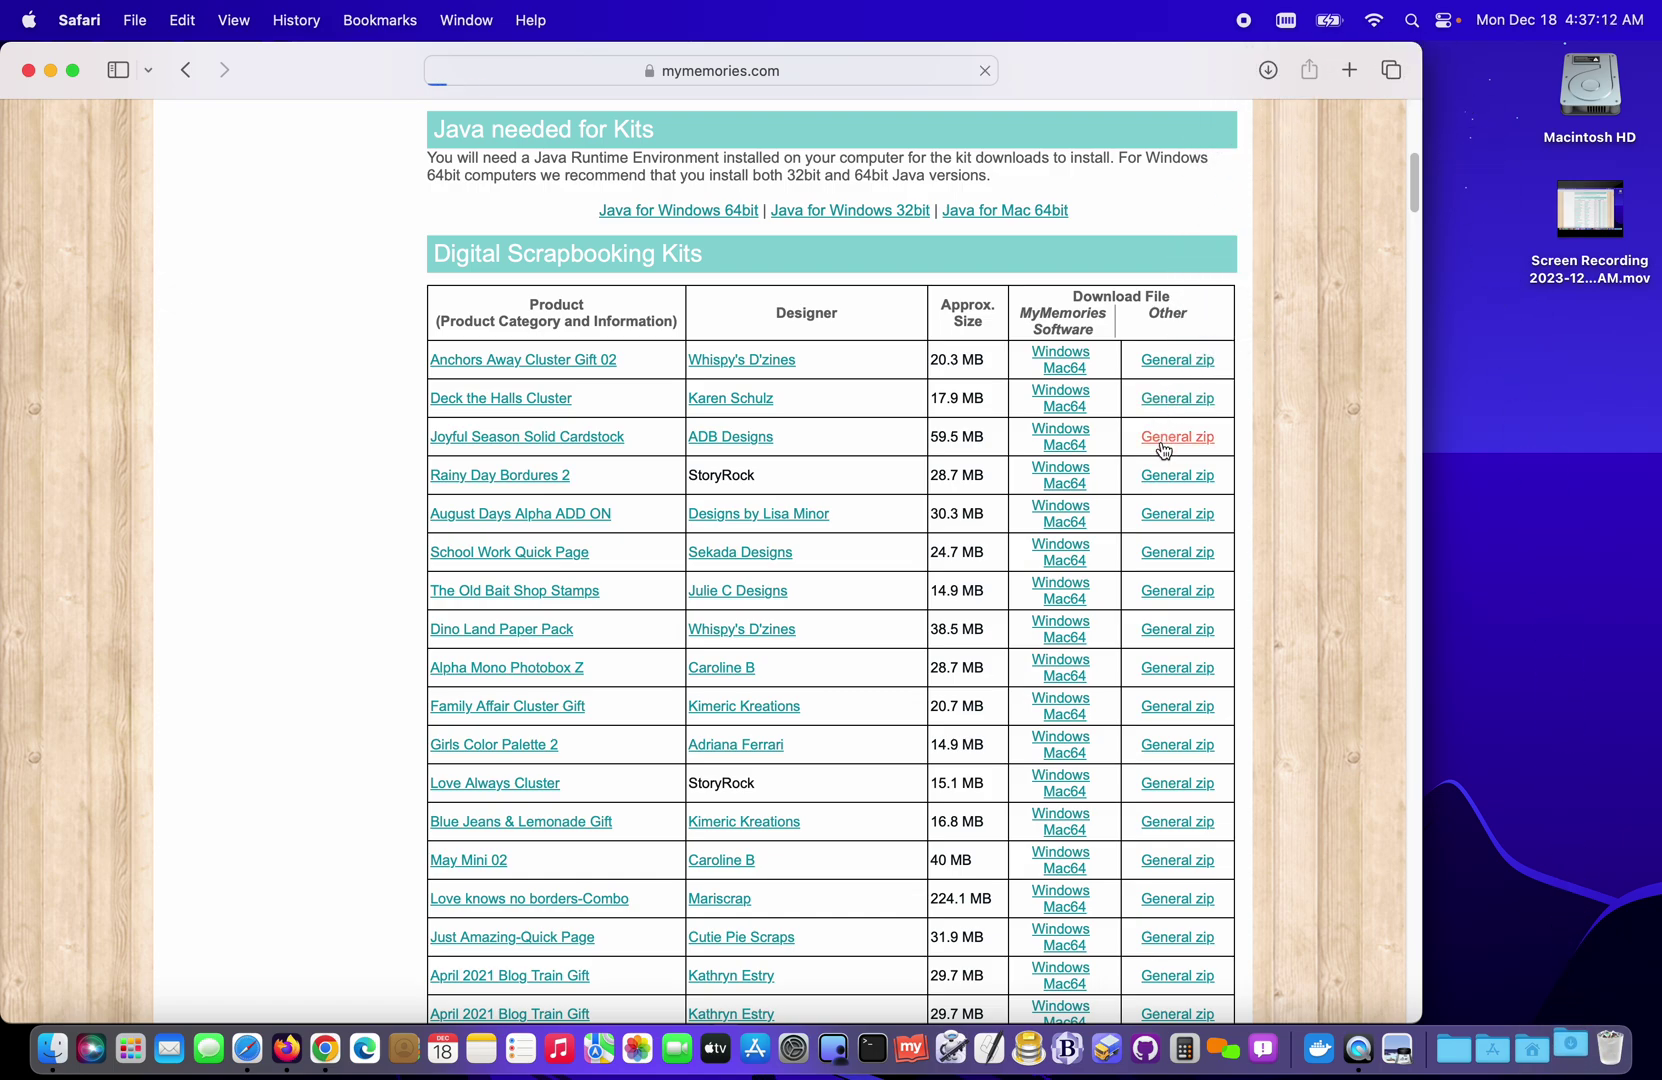
pyautogui.click(1165, 475)
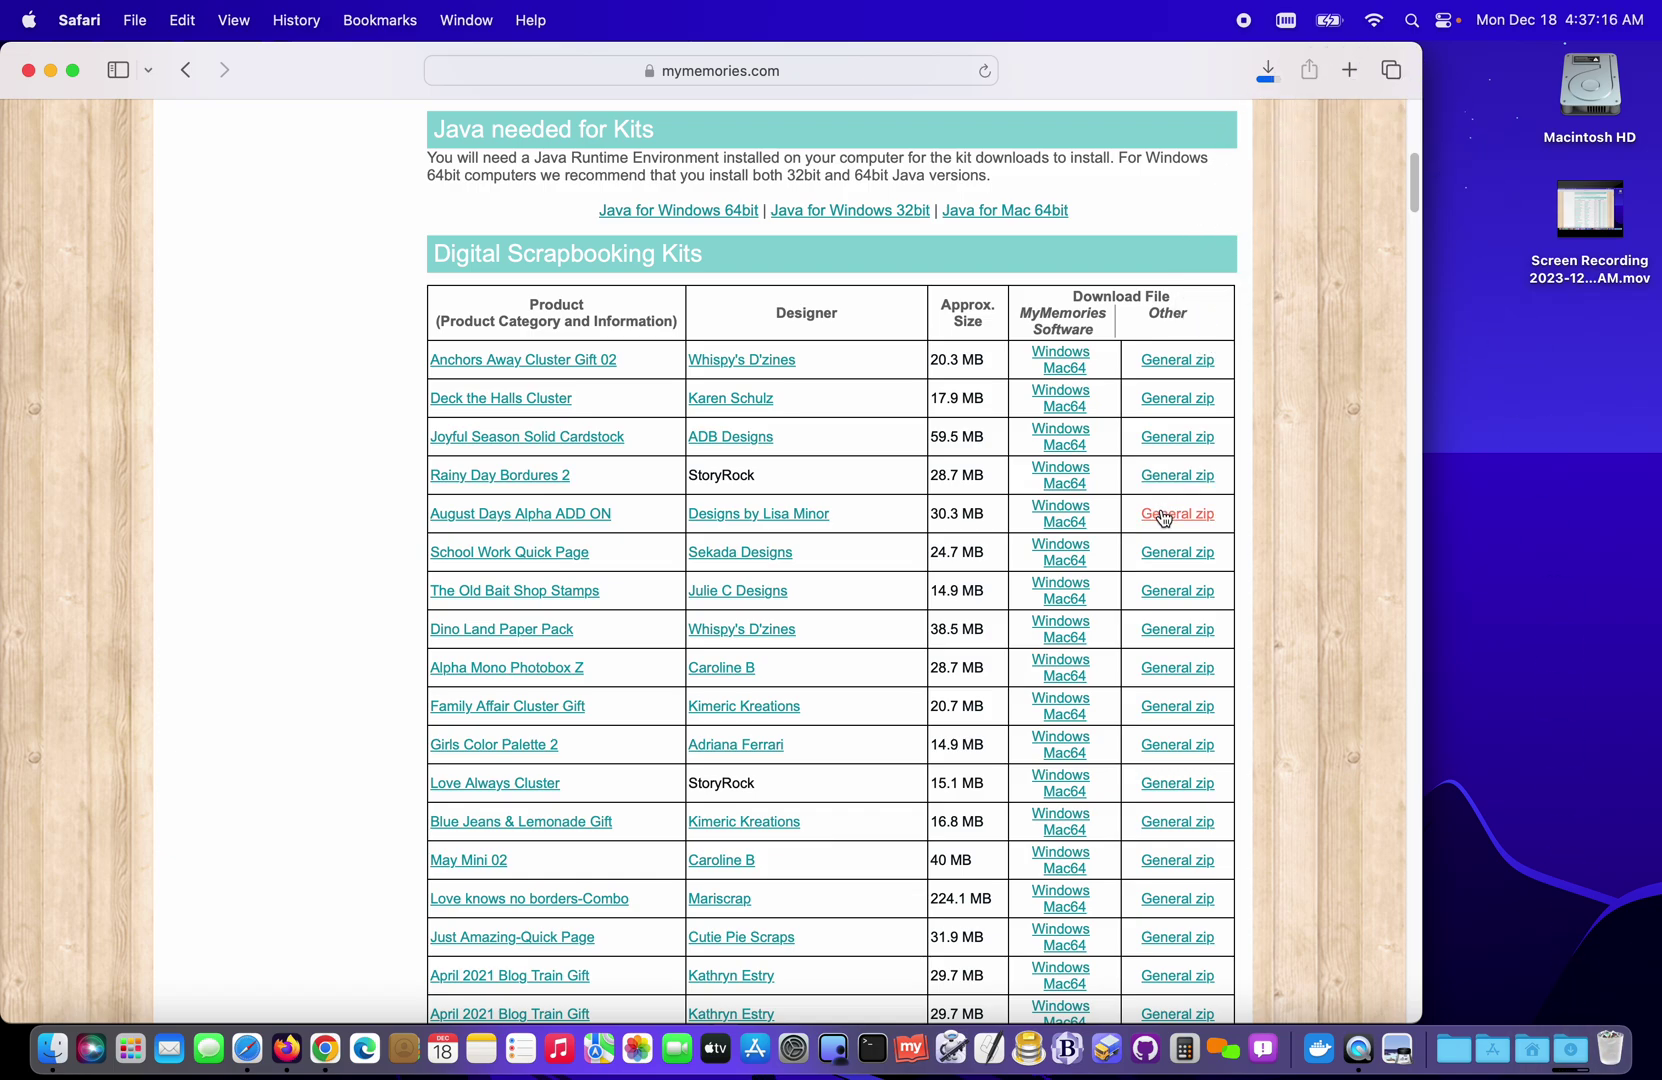
pyautogui.click(1163, 515)
# Launch My Memories Suite from the Dock, close its Welcome screen and open the File menu
pyautogui.click(910, 1050)
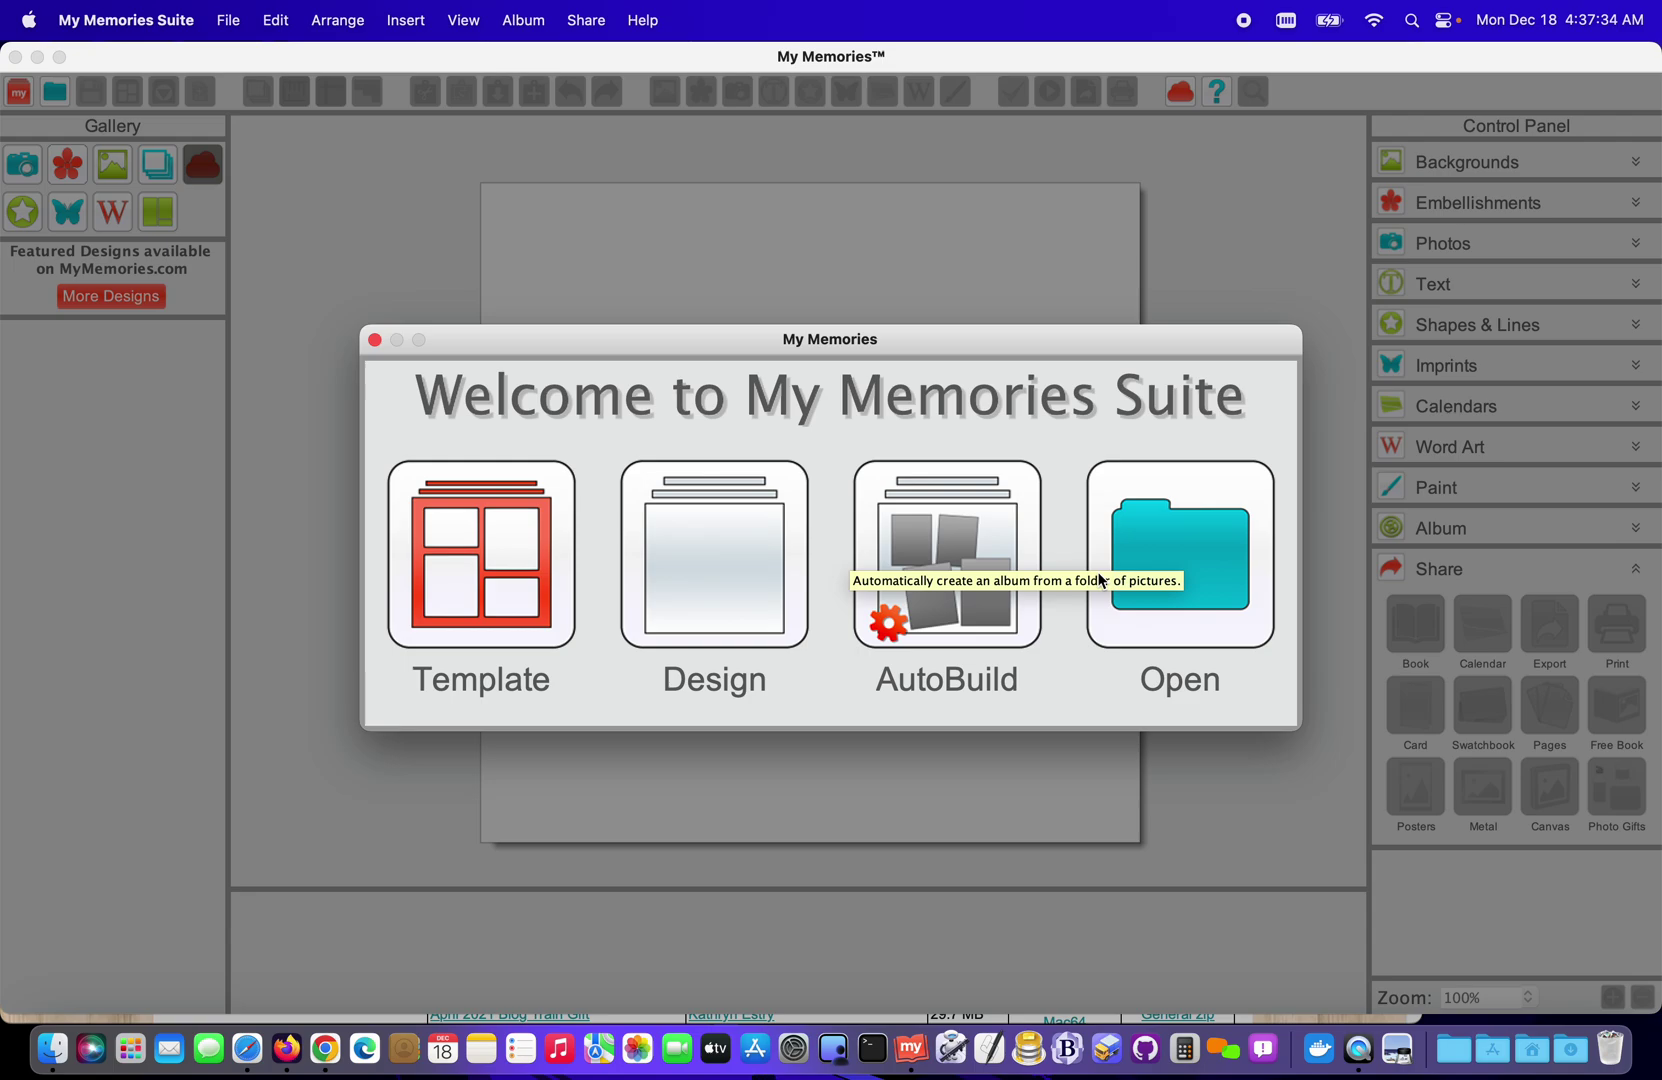
pyautogui.click(375, 341)
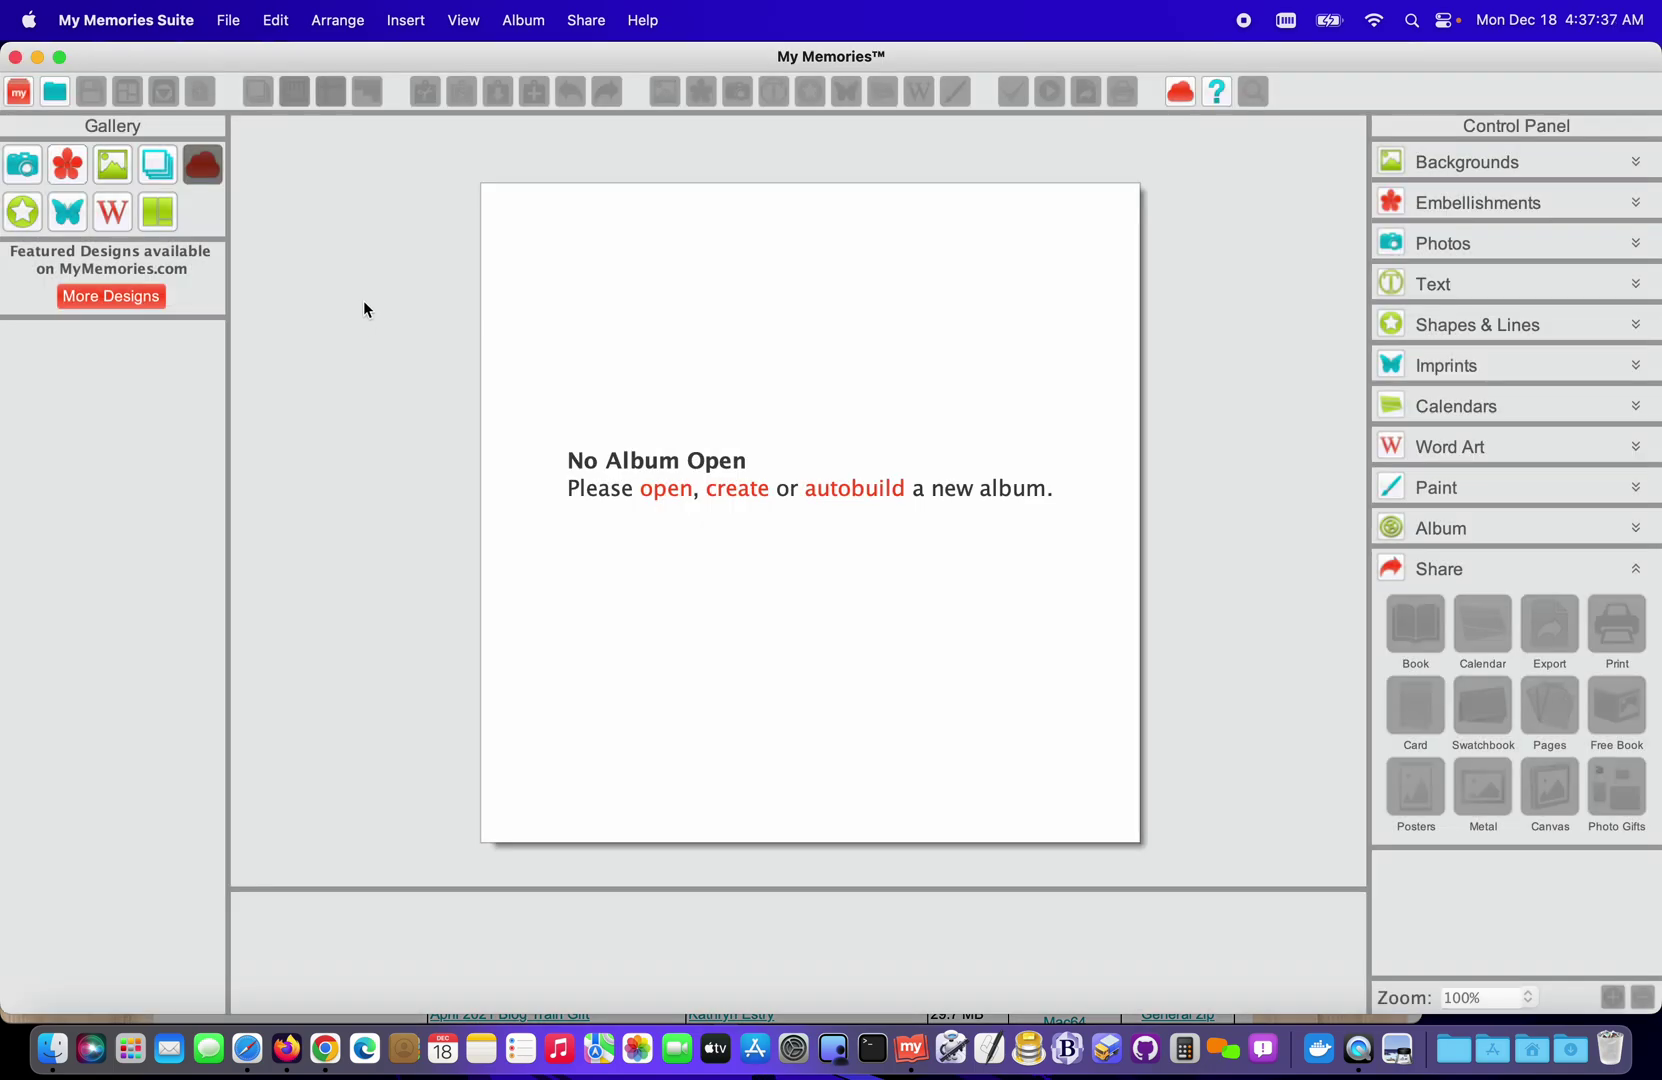
pyautogui.click(223, 18)
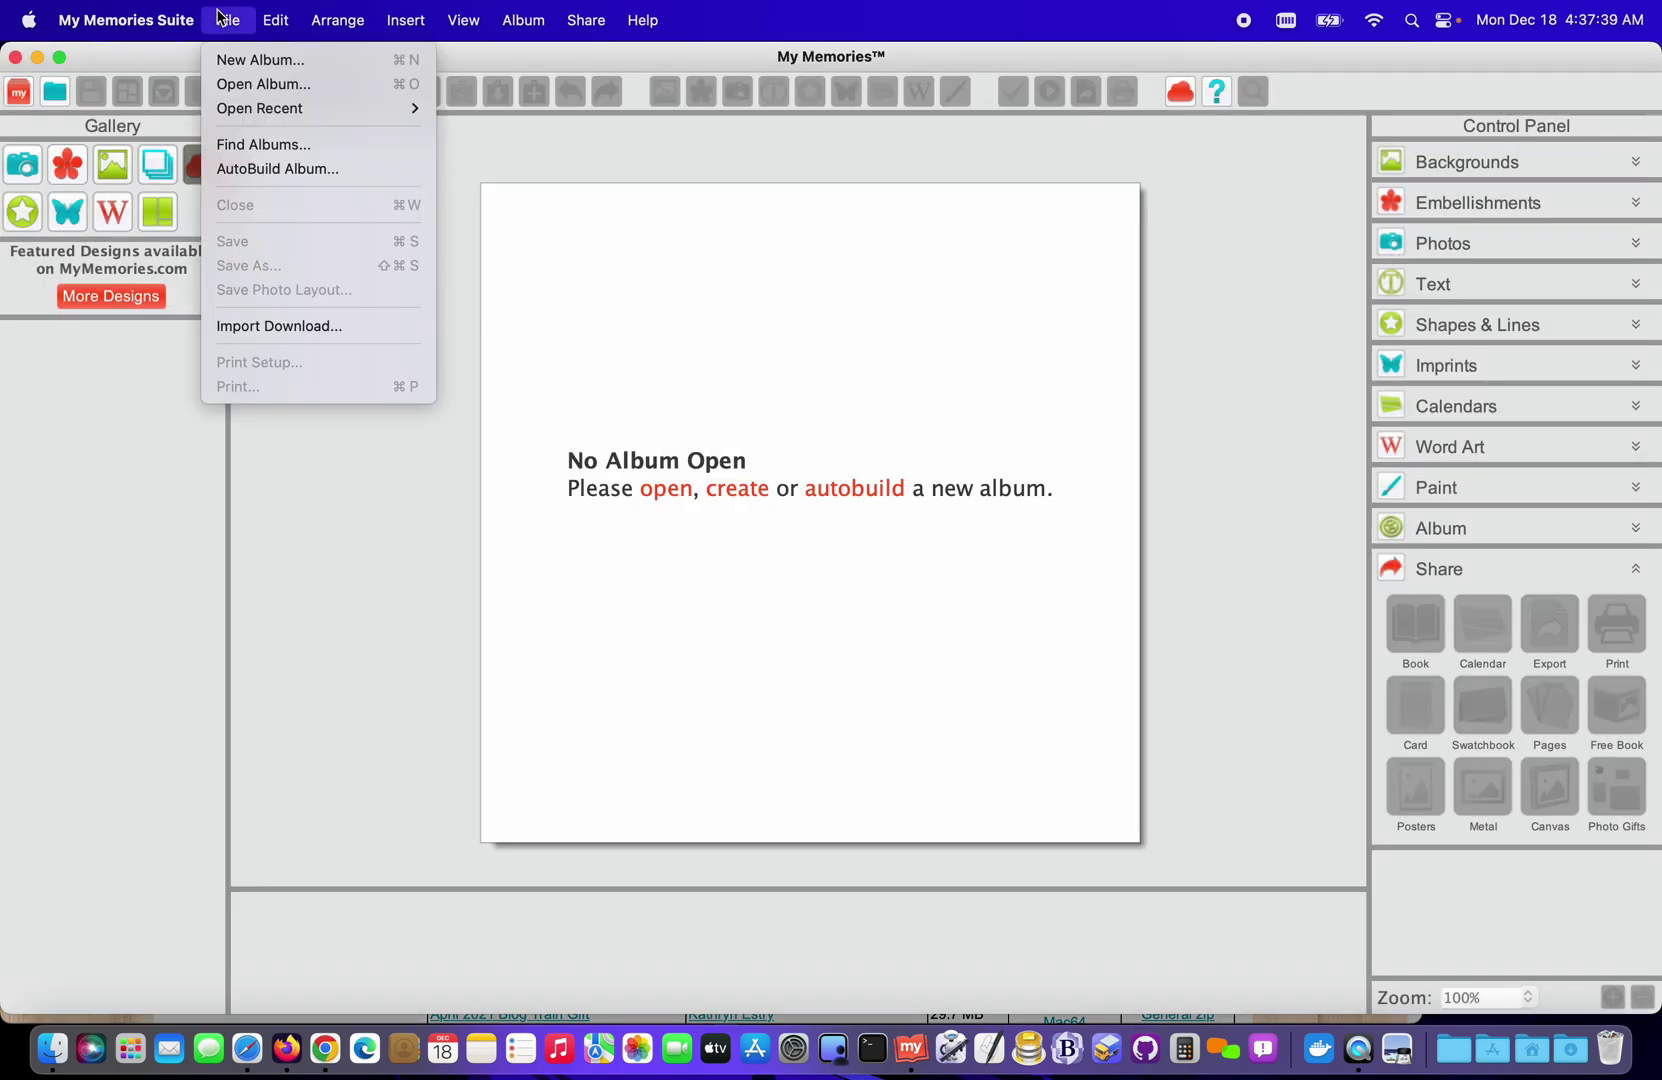
# Start Import Download and pick the Anchors Away, August Days Alpha and Deck the Halls zips
pyautogui.click(252, 322)
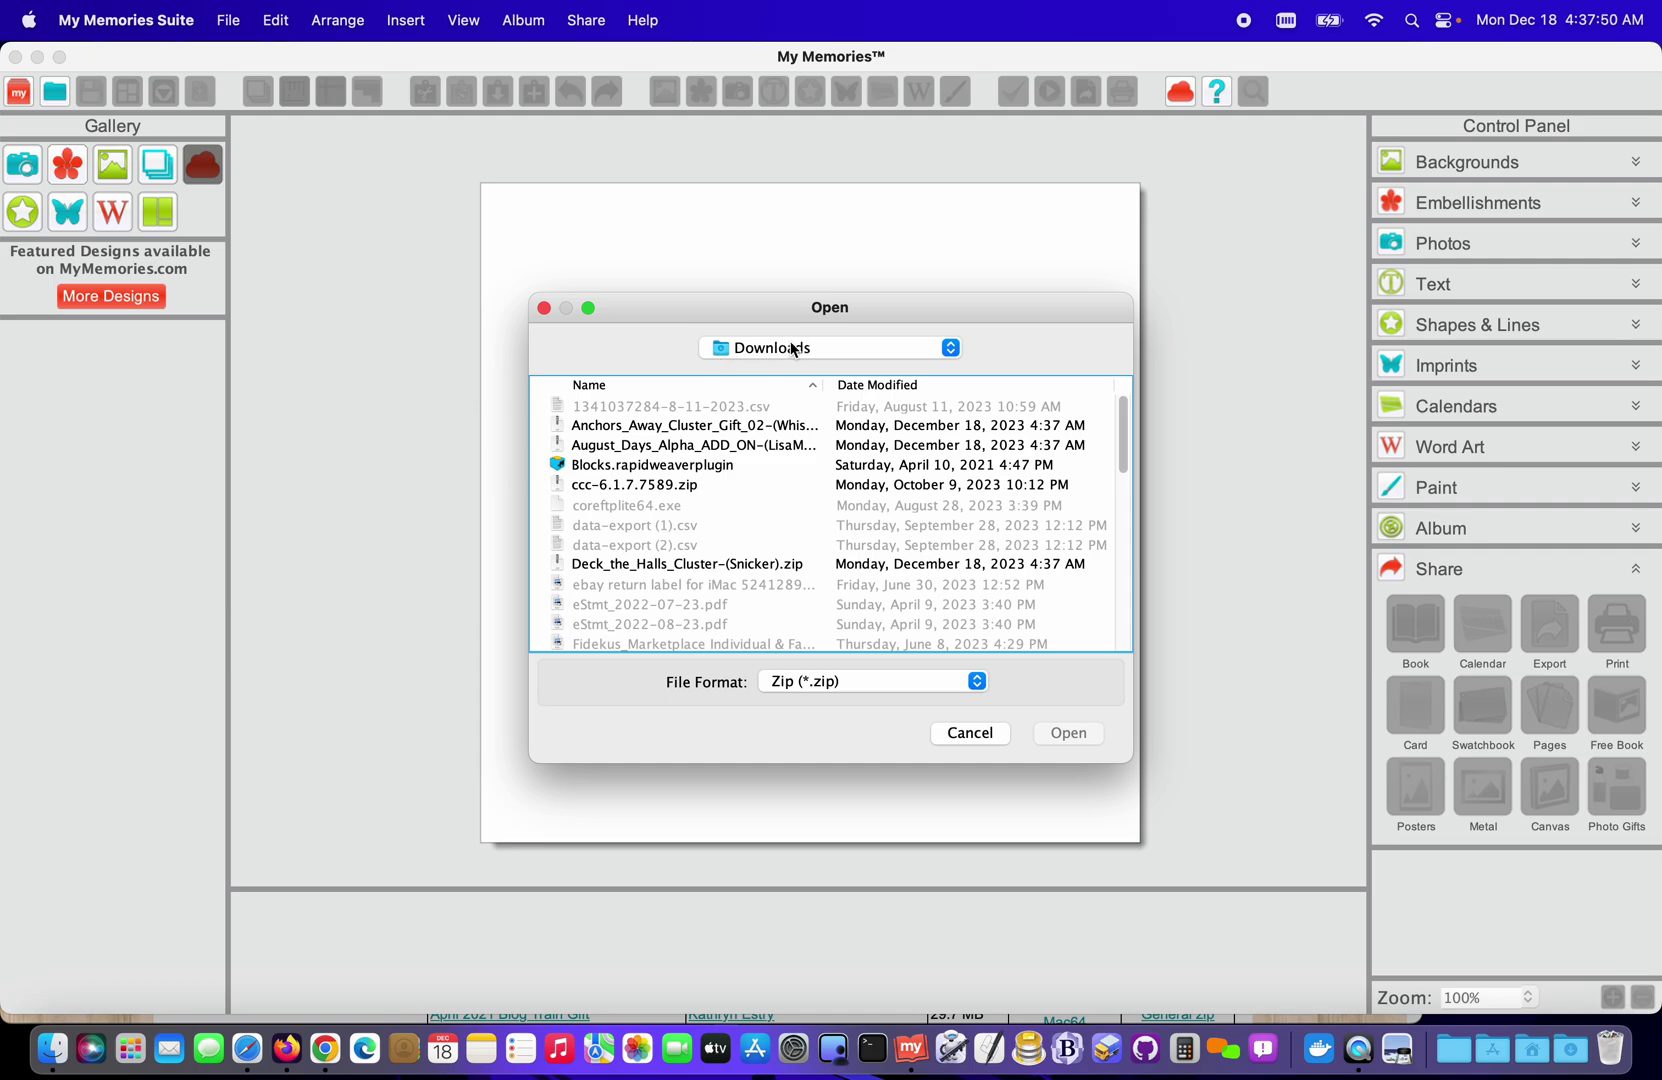
pyautogui.click(630, 430)
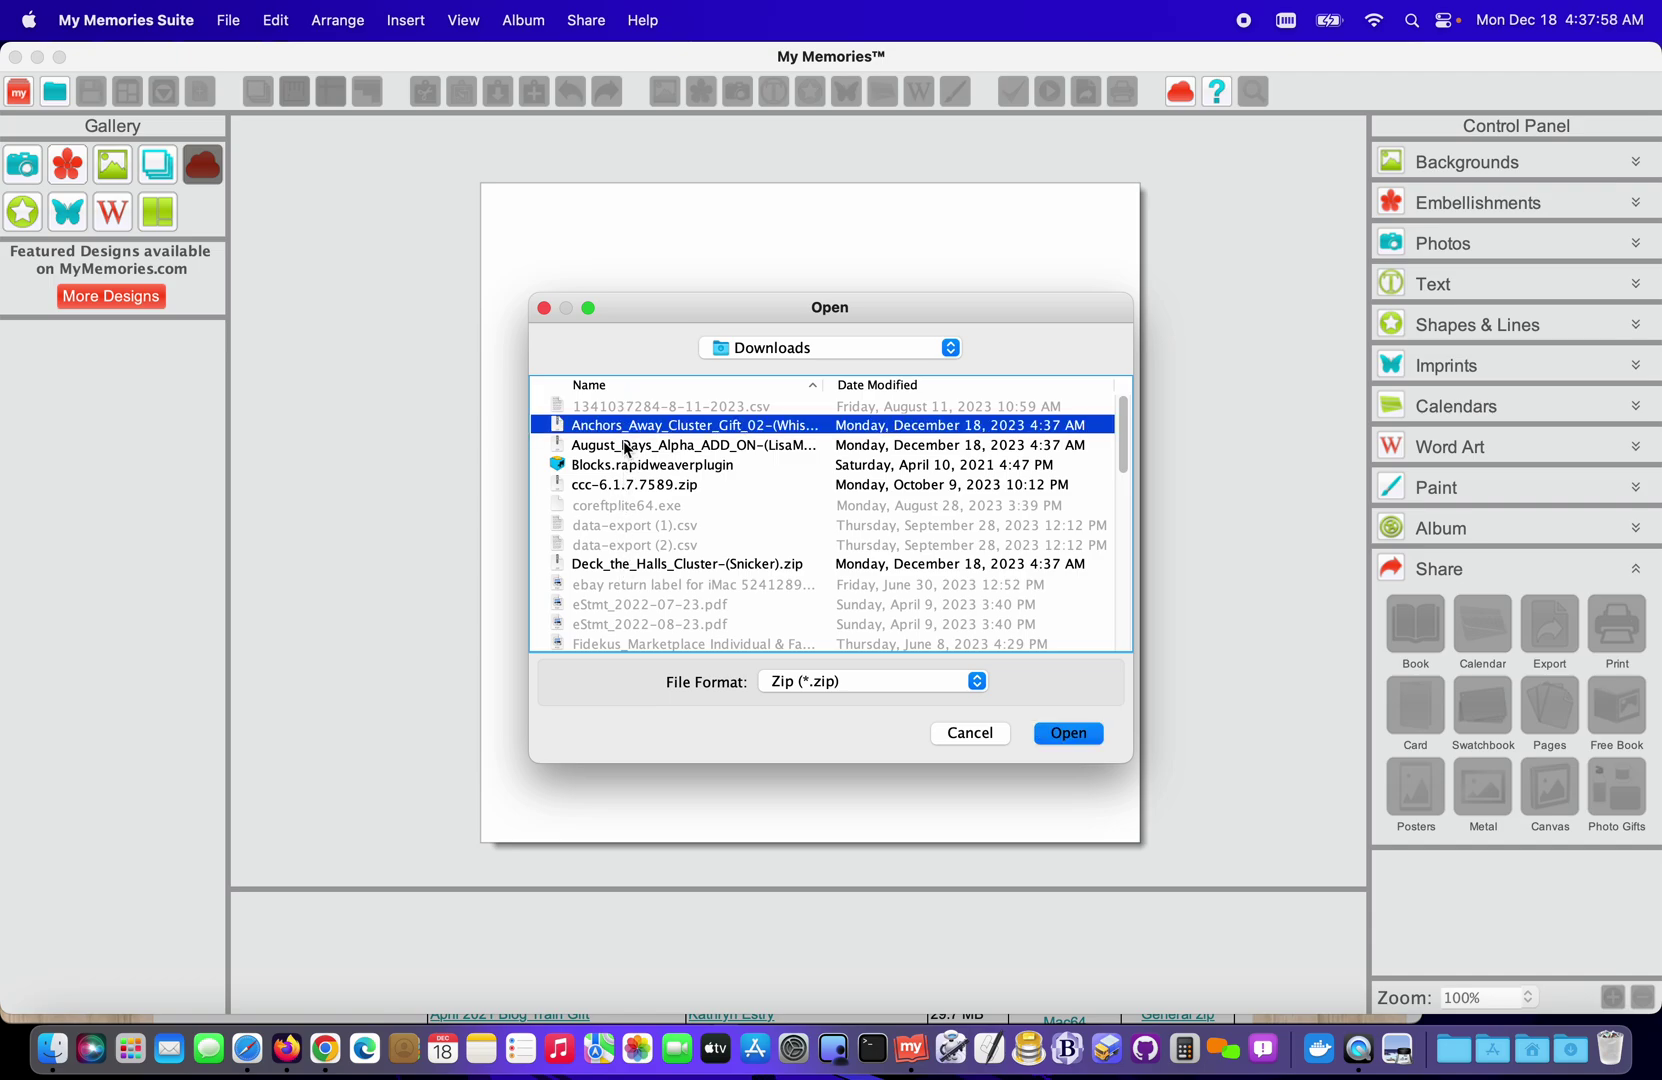
pyautogui.click(625, 446)
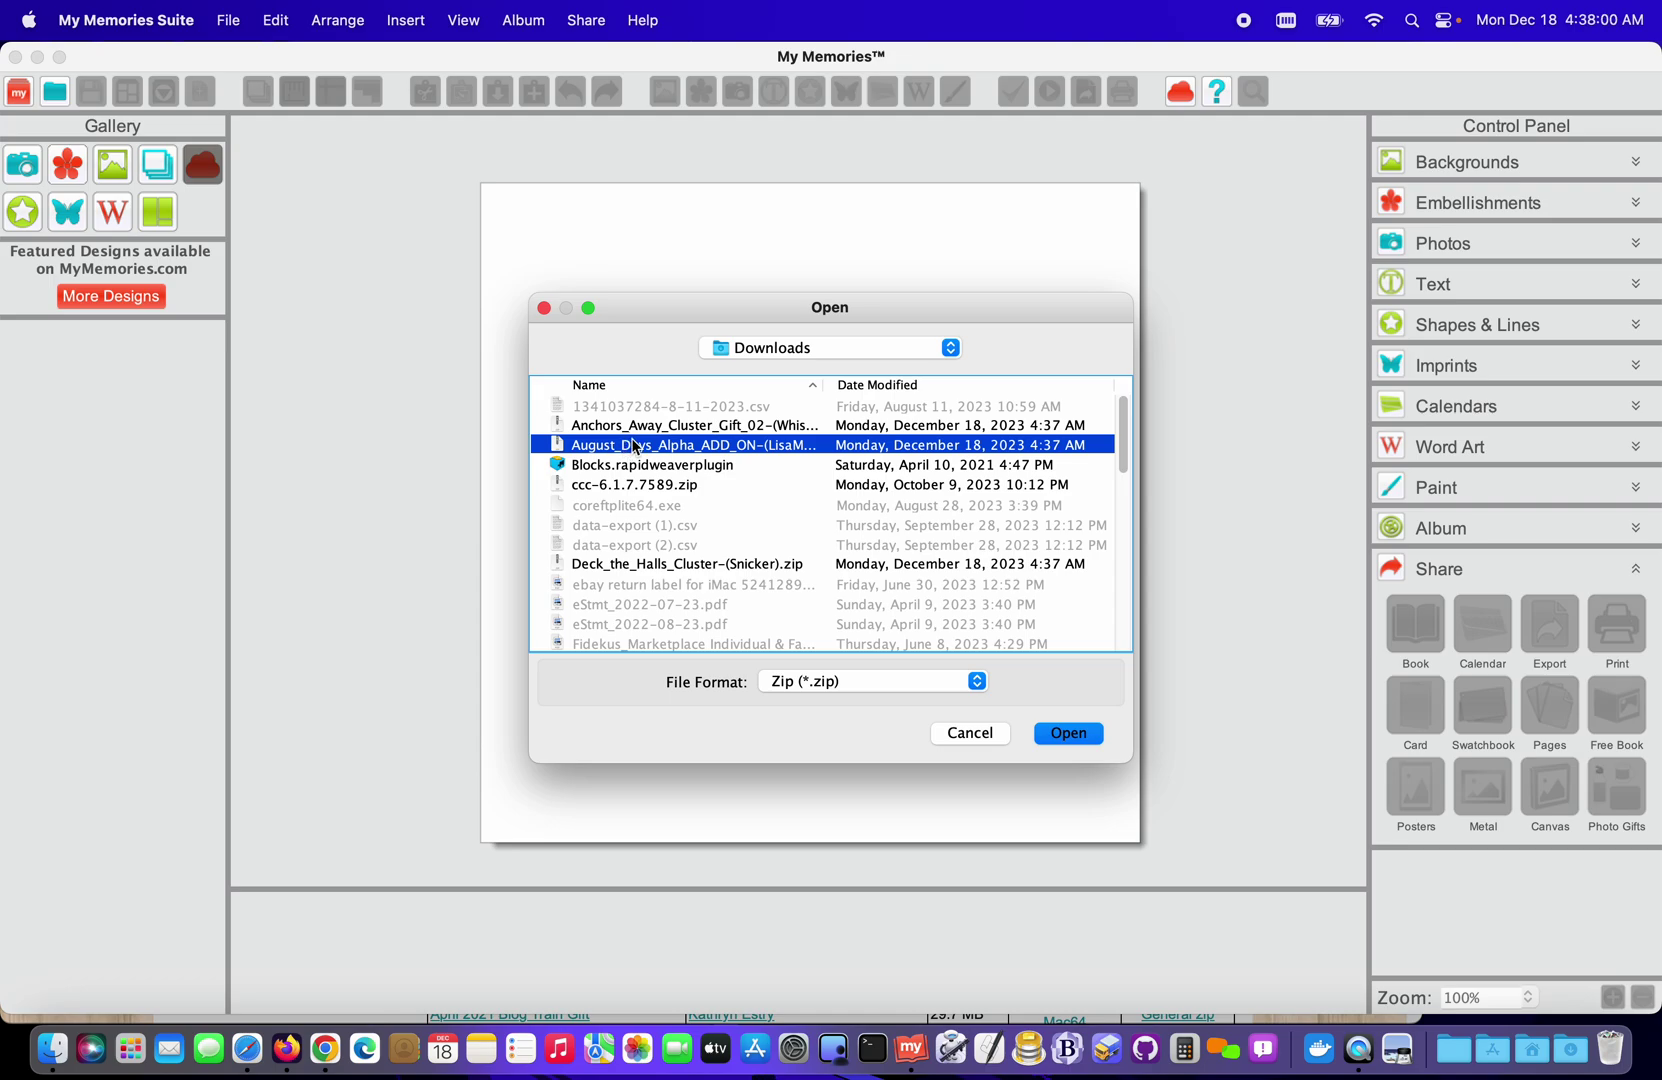
pyautogui.click(609, 566)
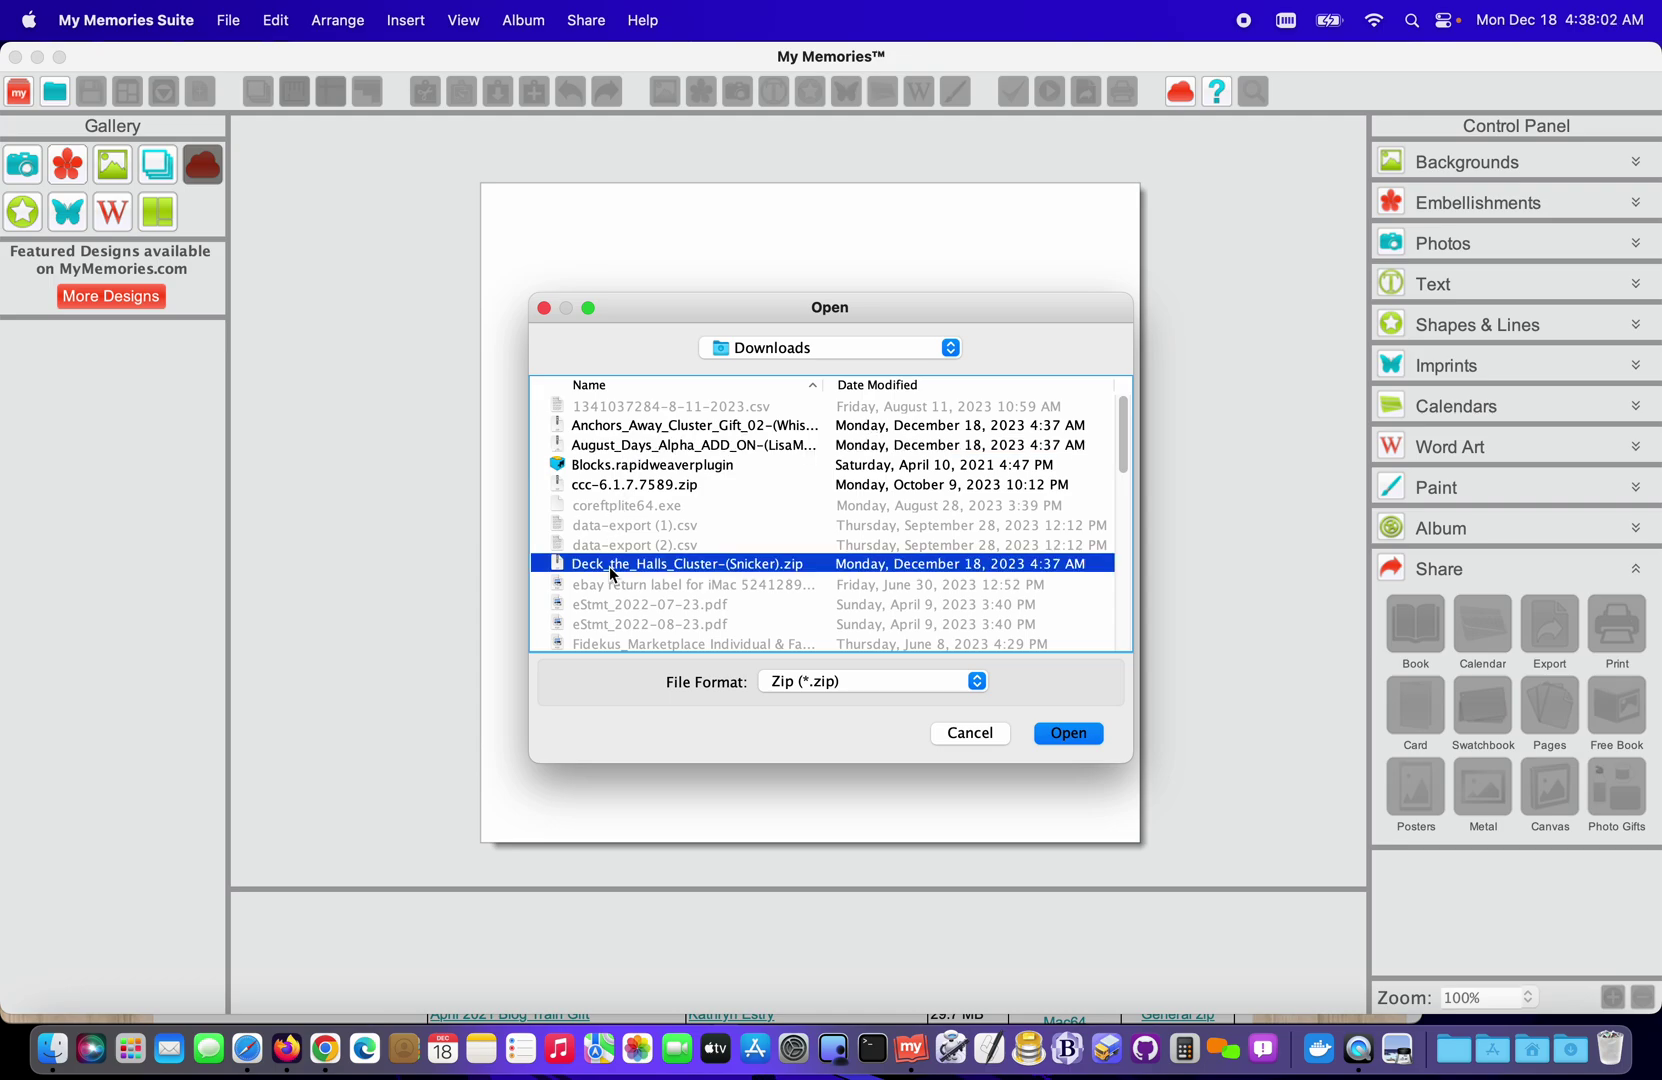
pyautogui.scroll(-10, 635, 583)
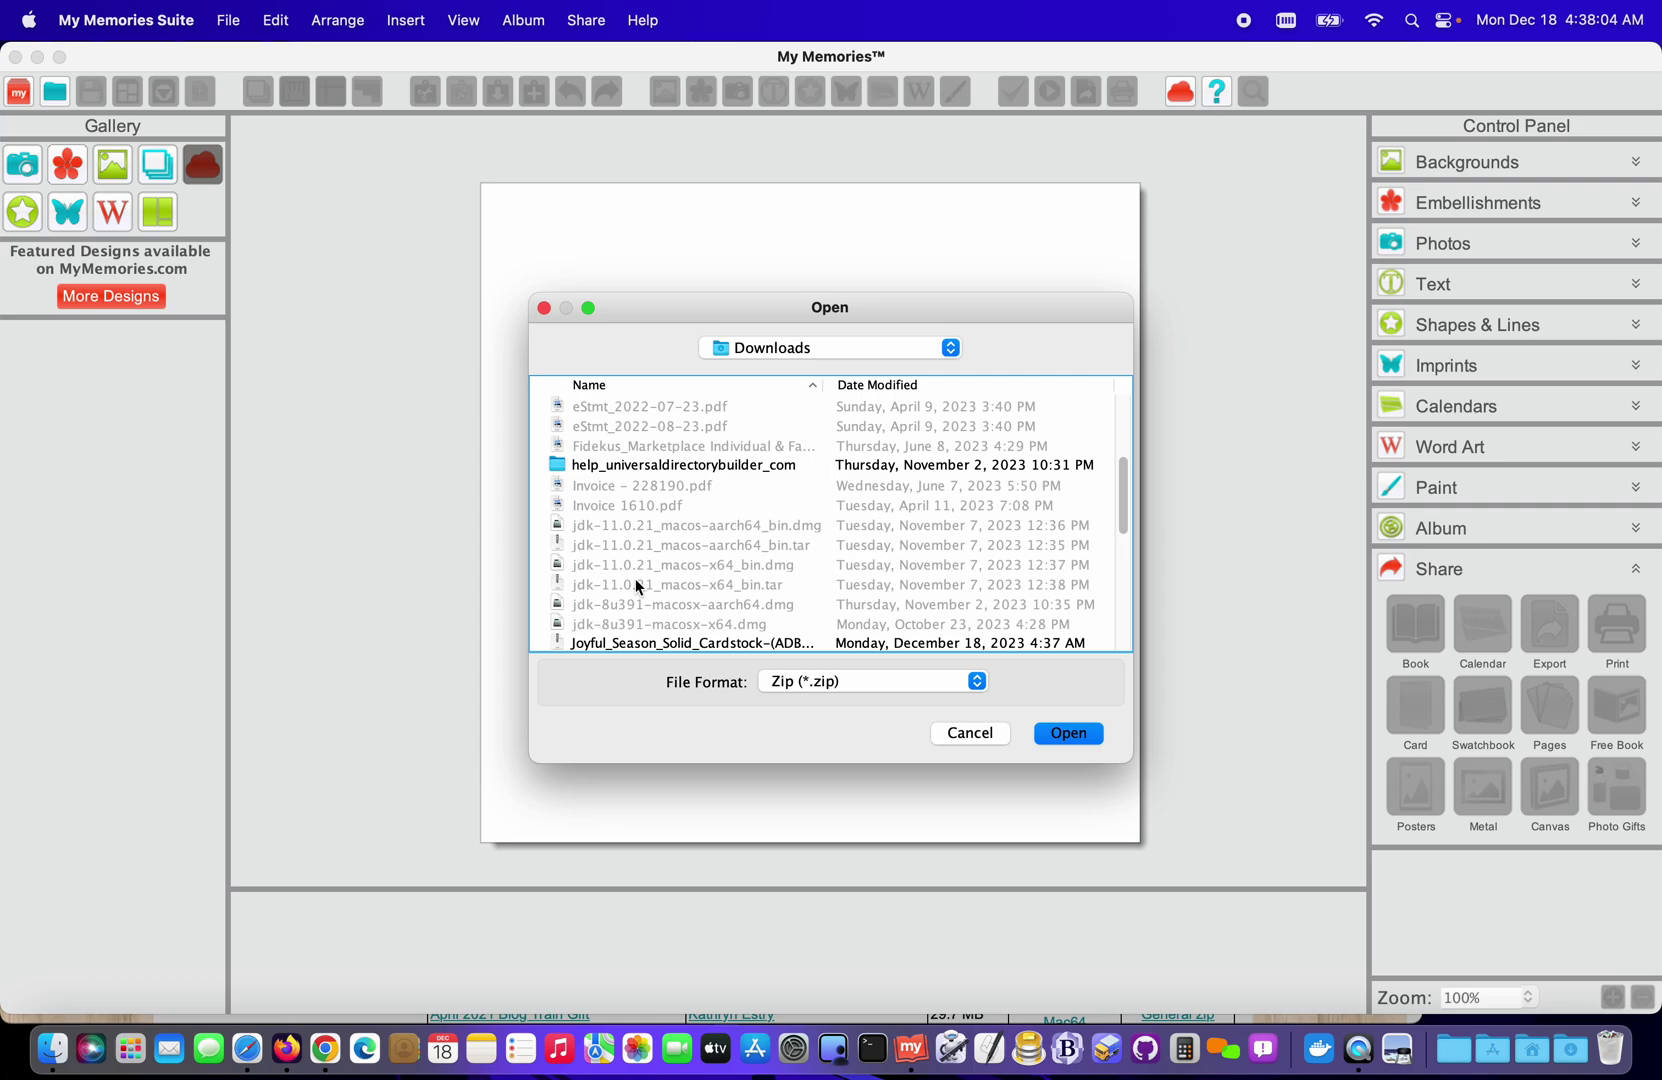
pyautogui.scroll(-10, 640, 586)
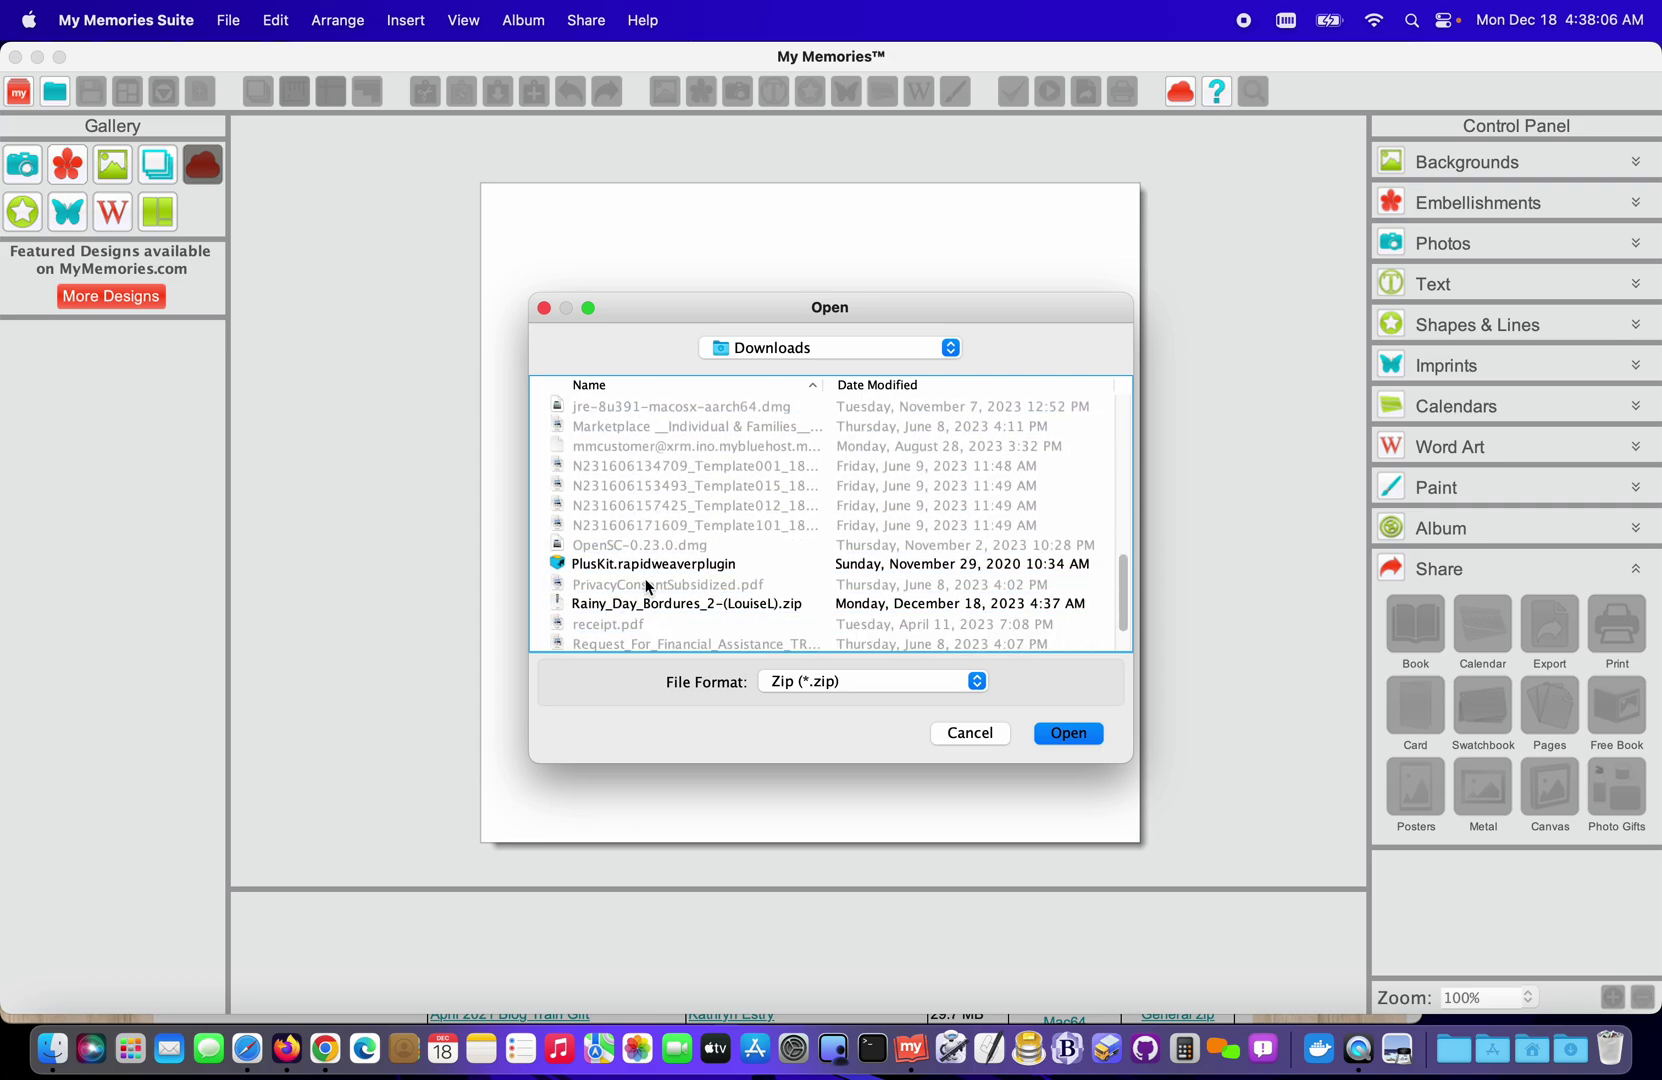
pyautogui.scroll(20, 653, 562)
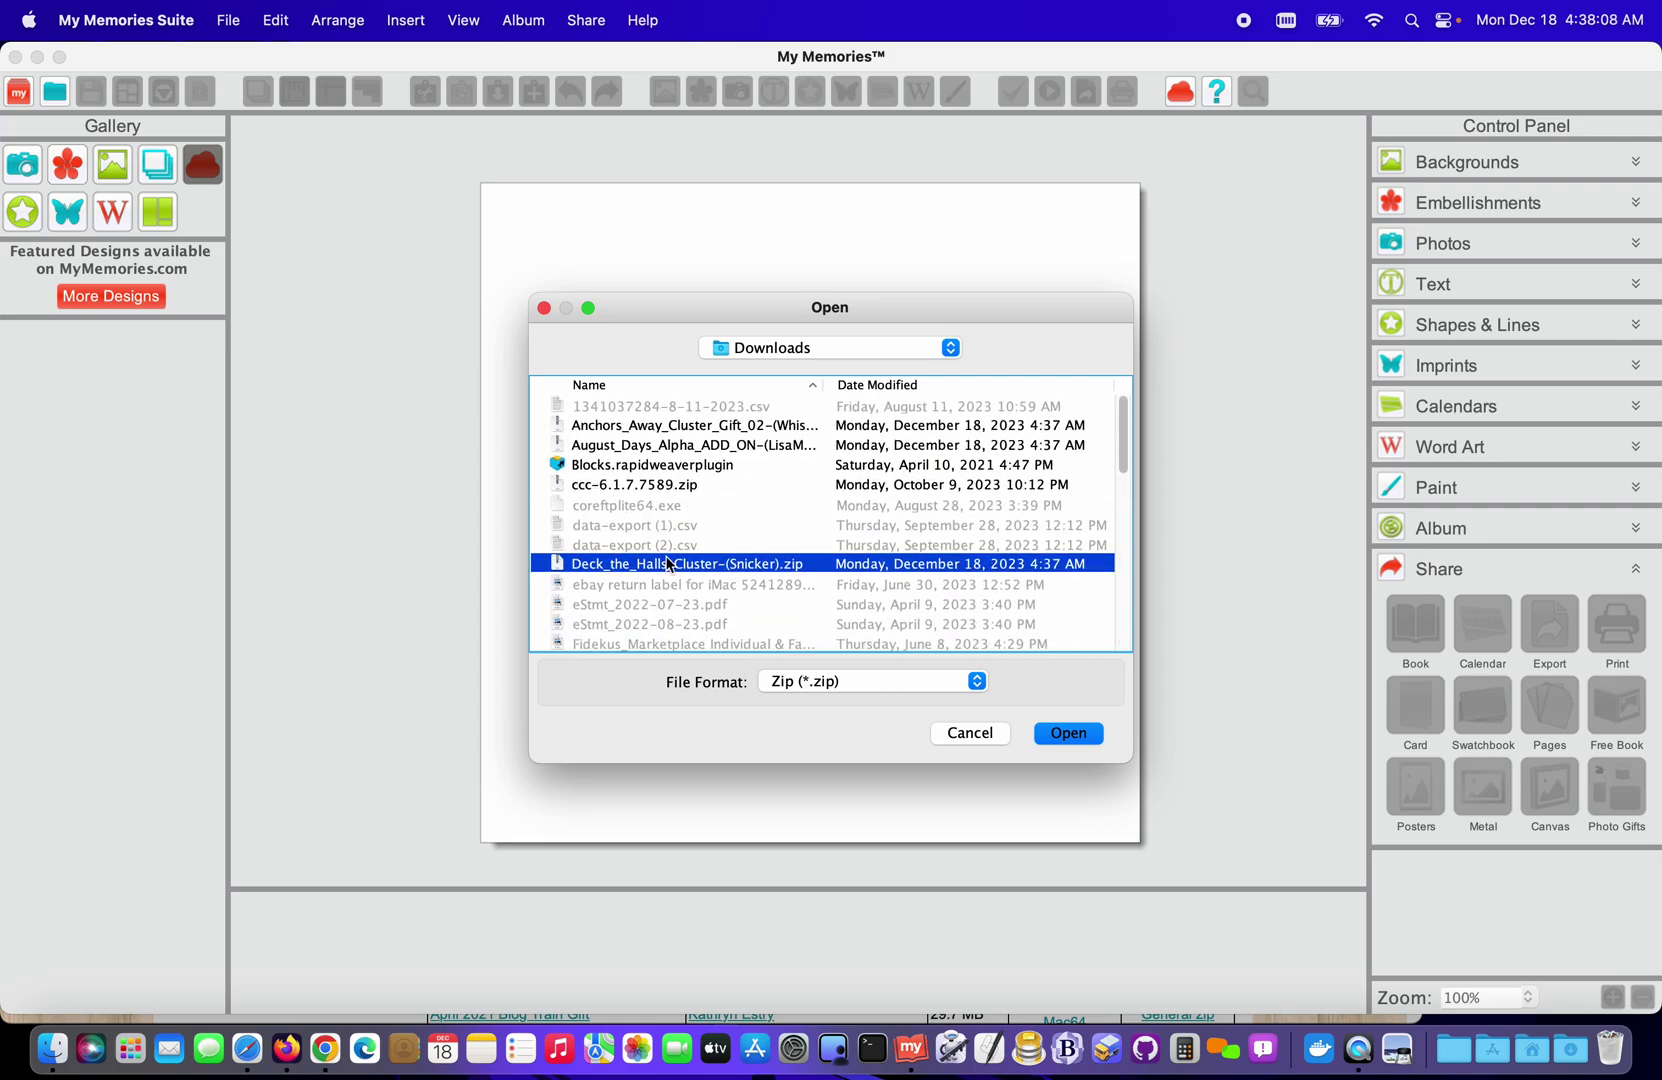
# Sort Downloads newest first, select all five kit zips from Joyful Season cardstock, and import them
pyautogui.click(921, 385)
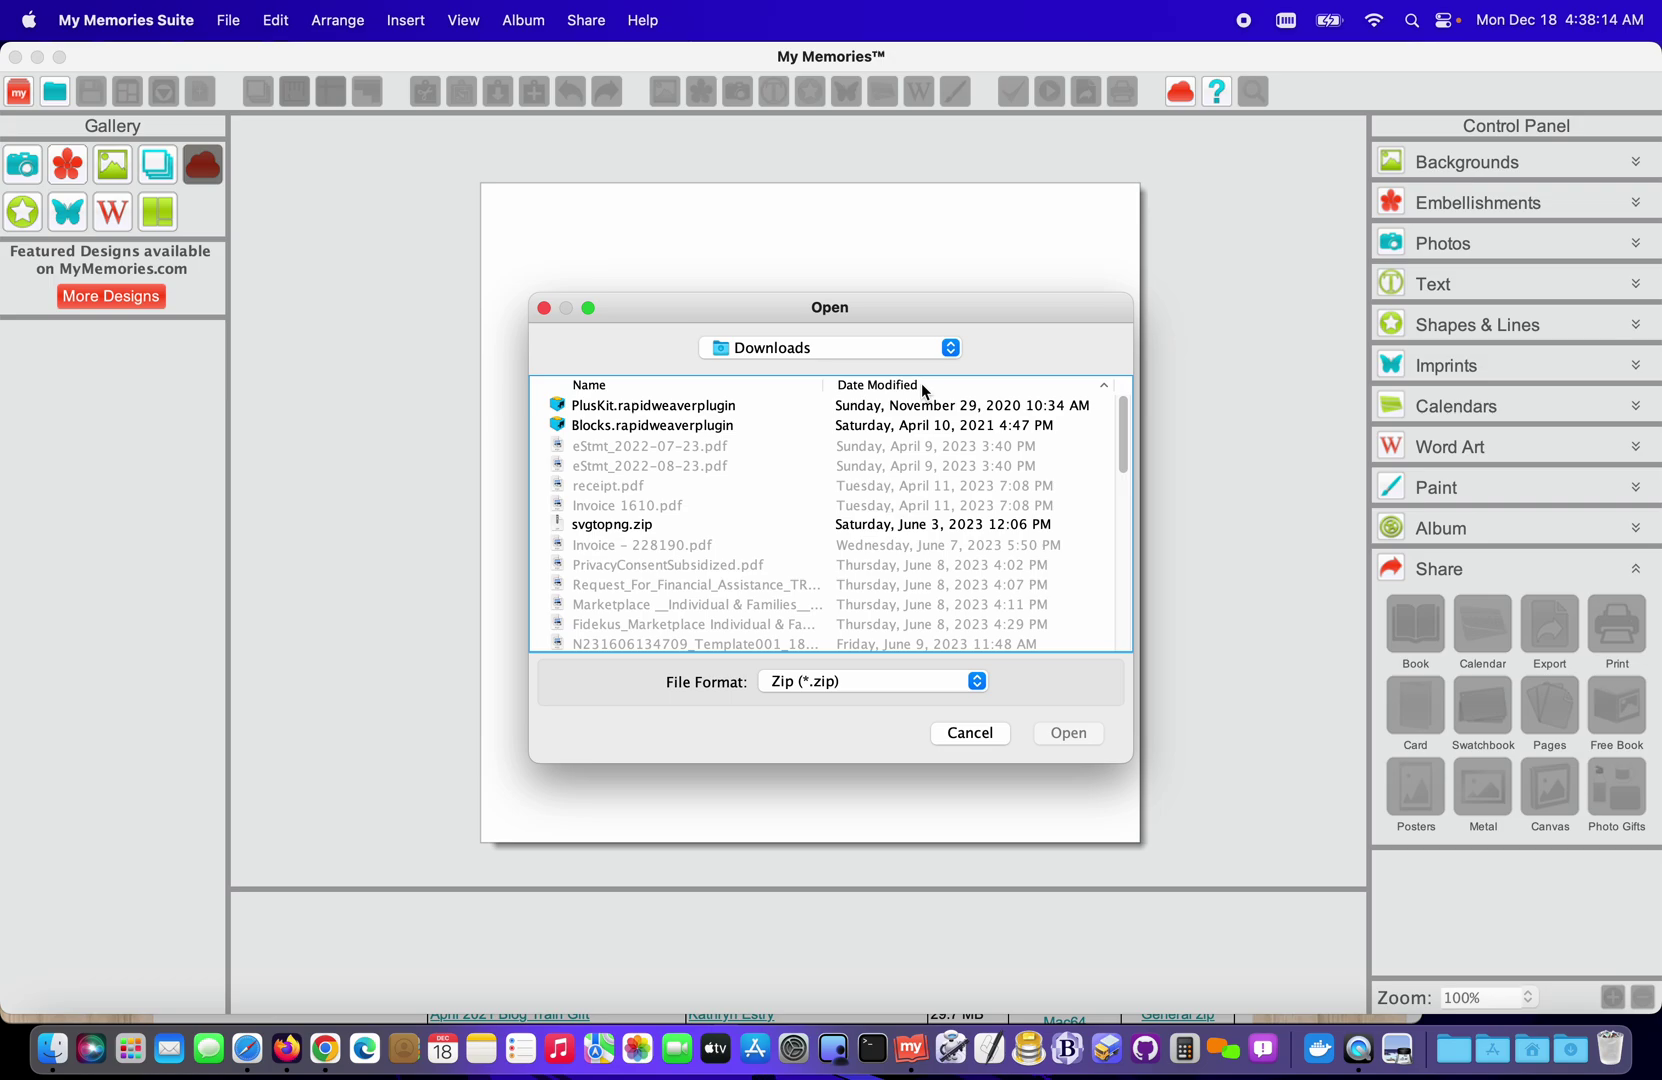
pyautogui.click(921, 385)
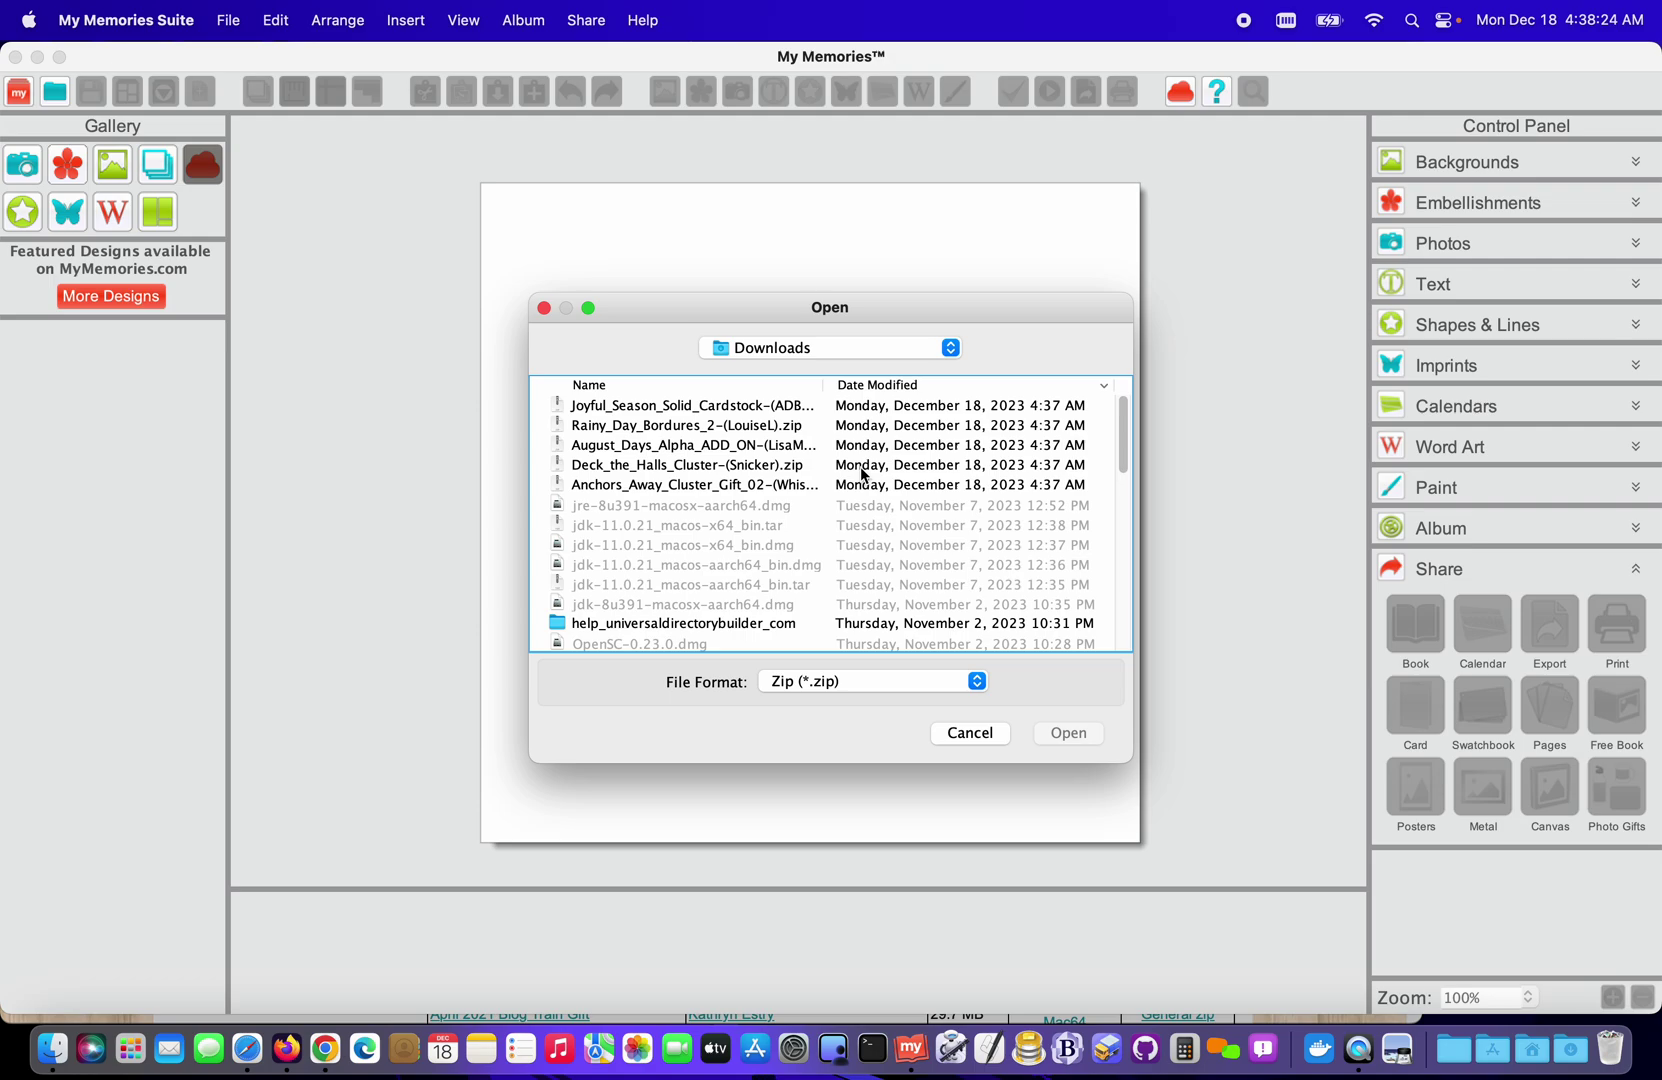
pyautogui.click(761, 412)
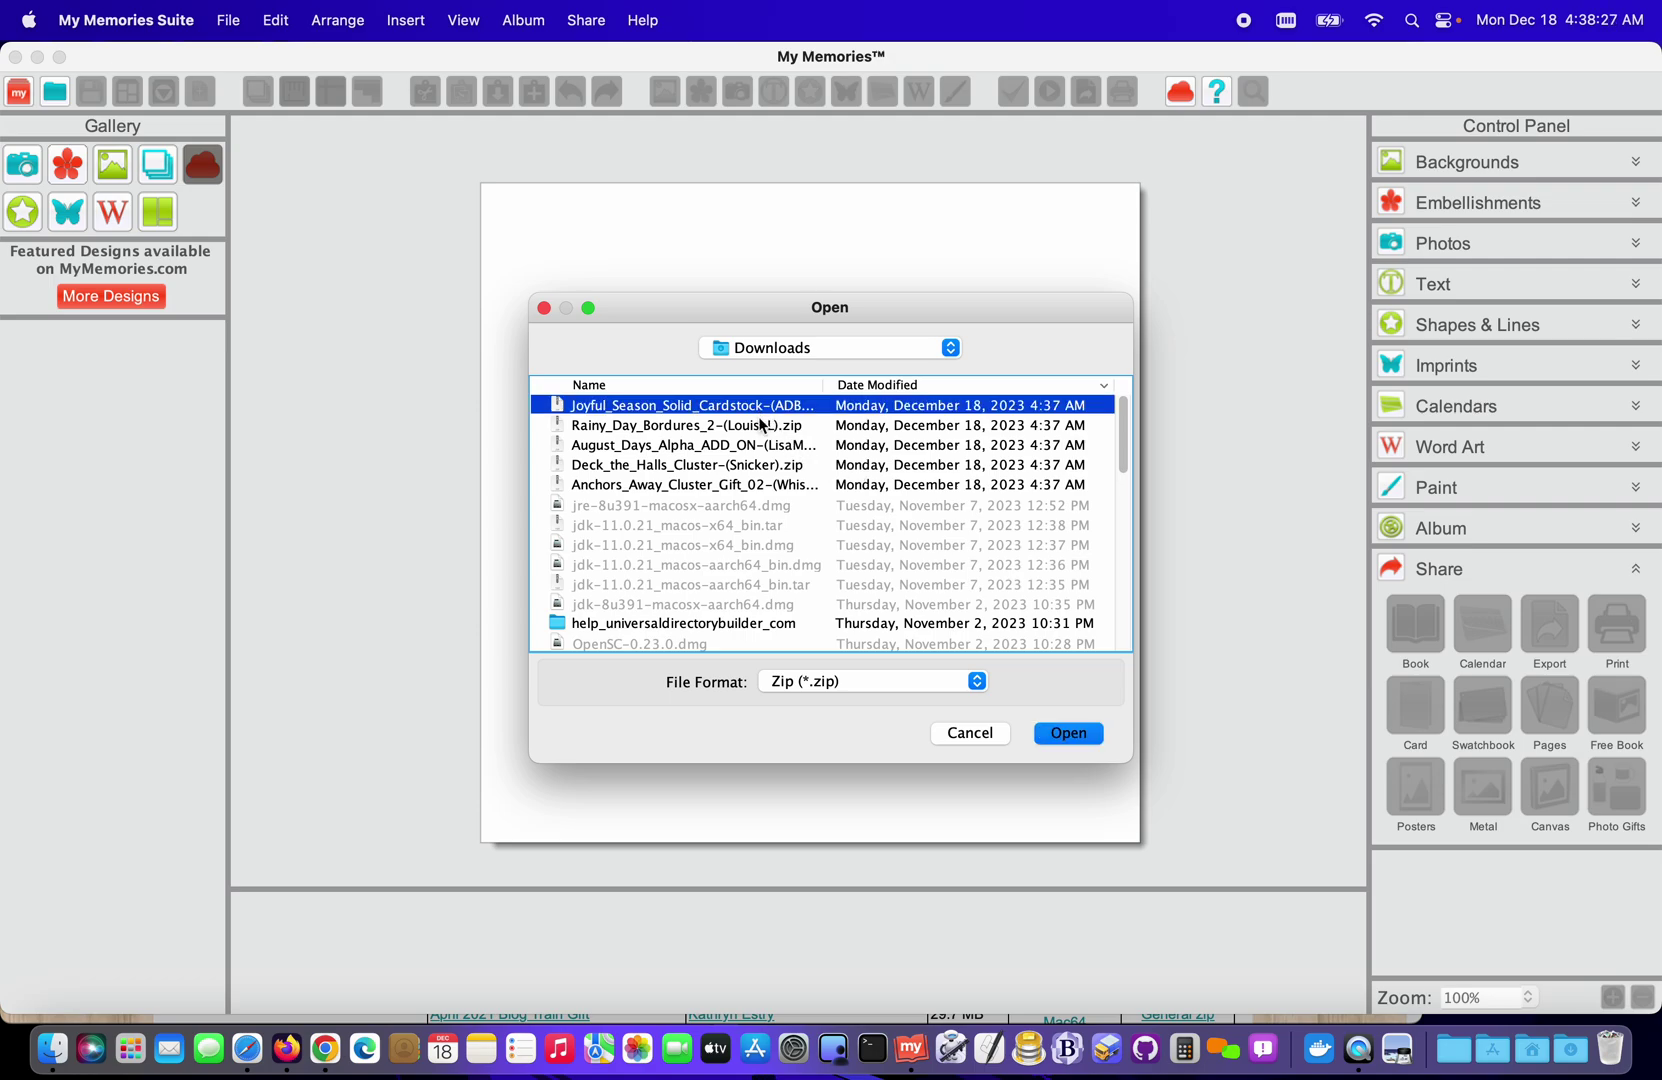
pyautogui.keyDown('shift'); pyautogui.click(747, 486); pyautogui.keyUp('shift')
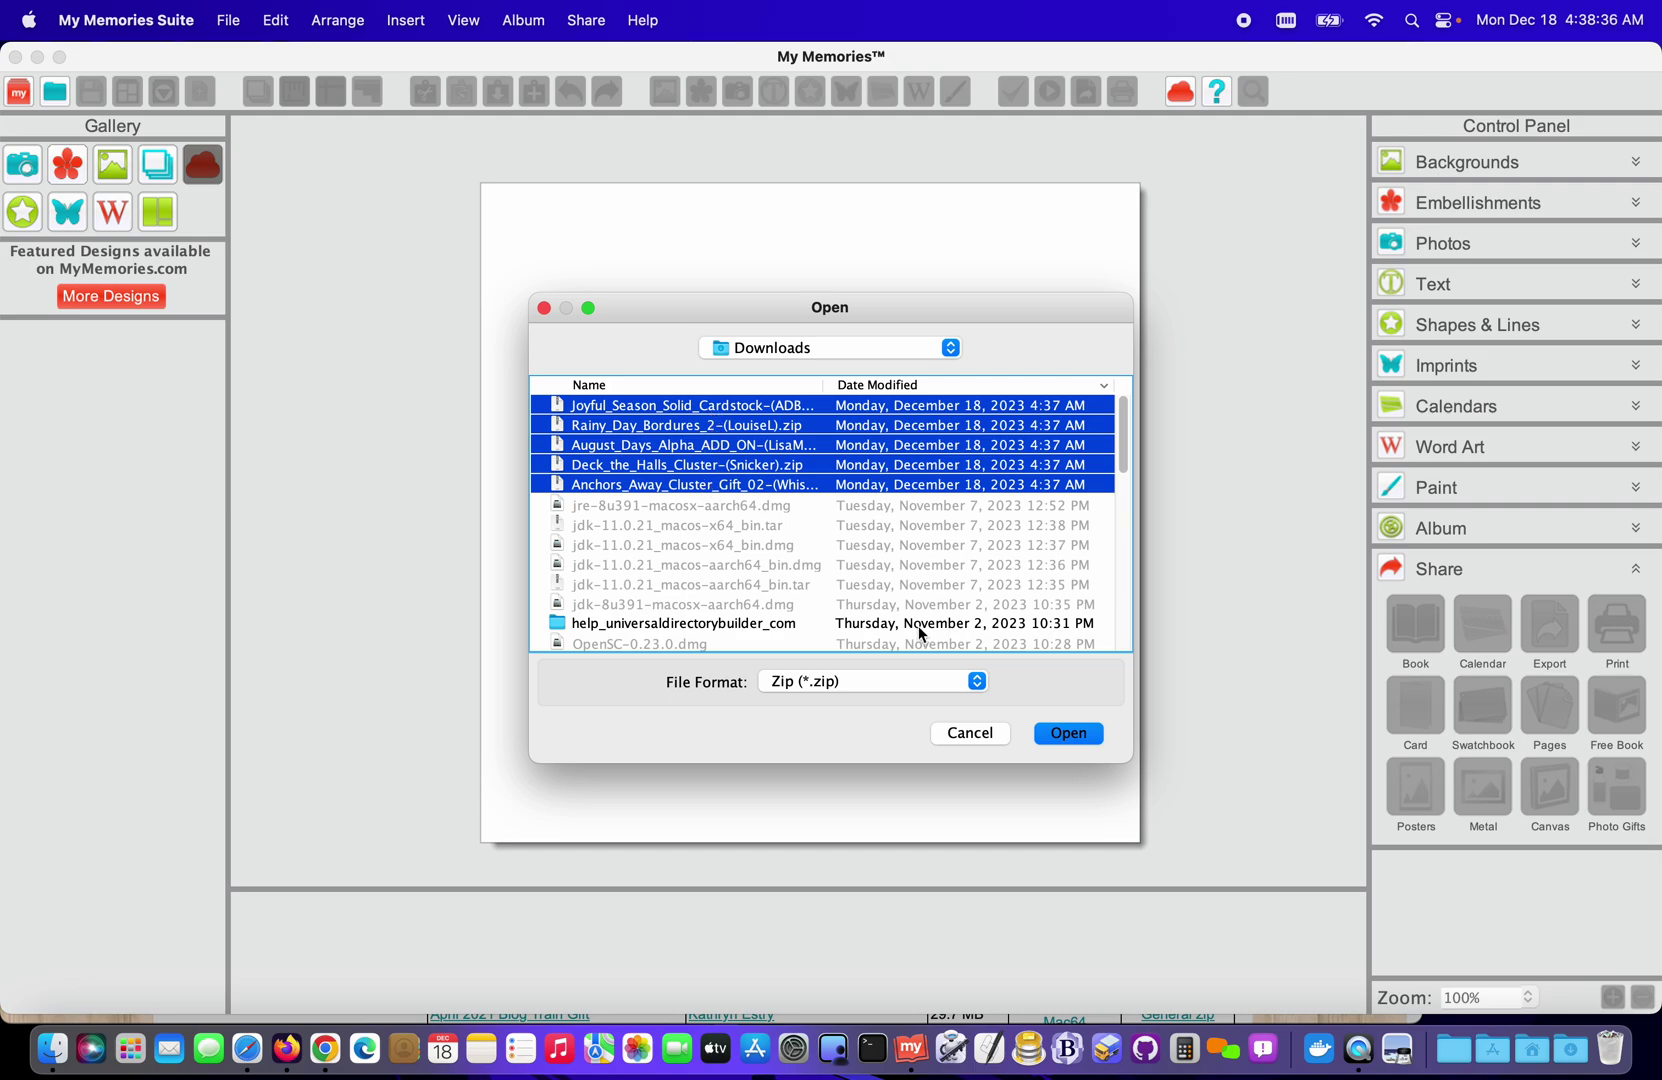
pyautogui.click(1064, 734)
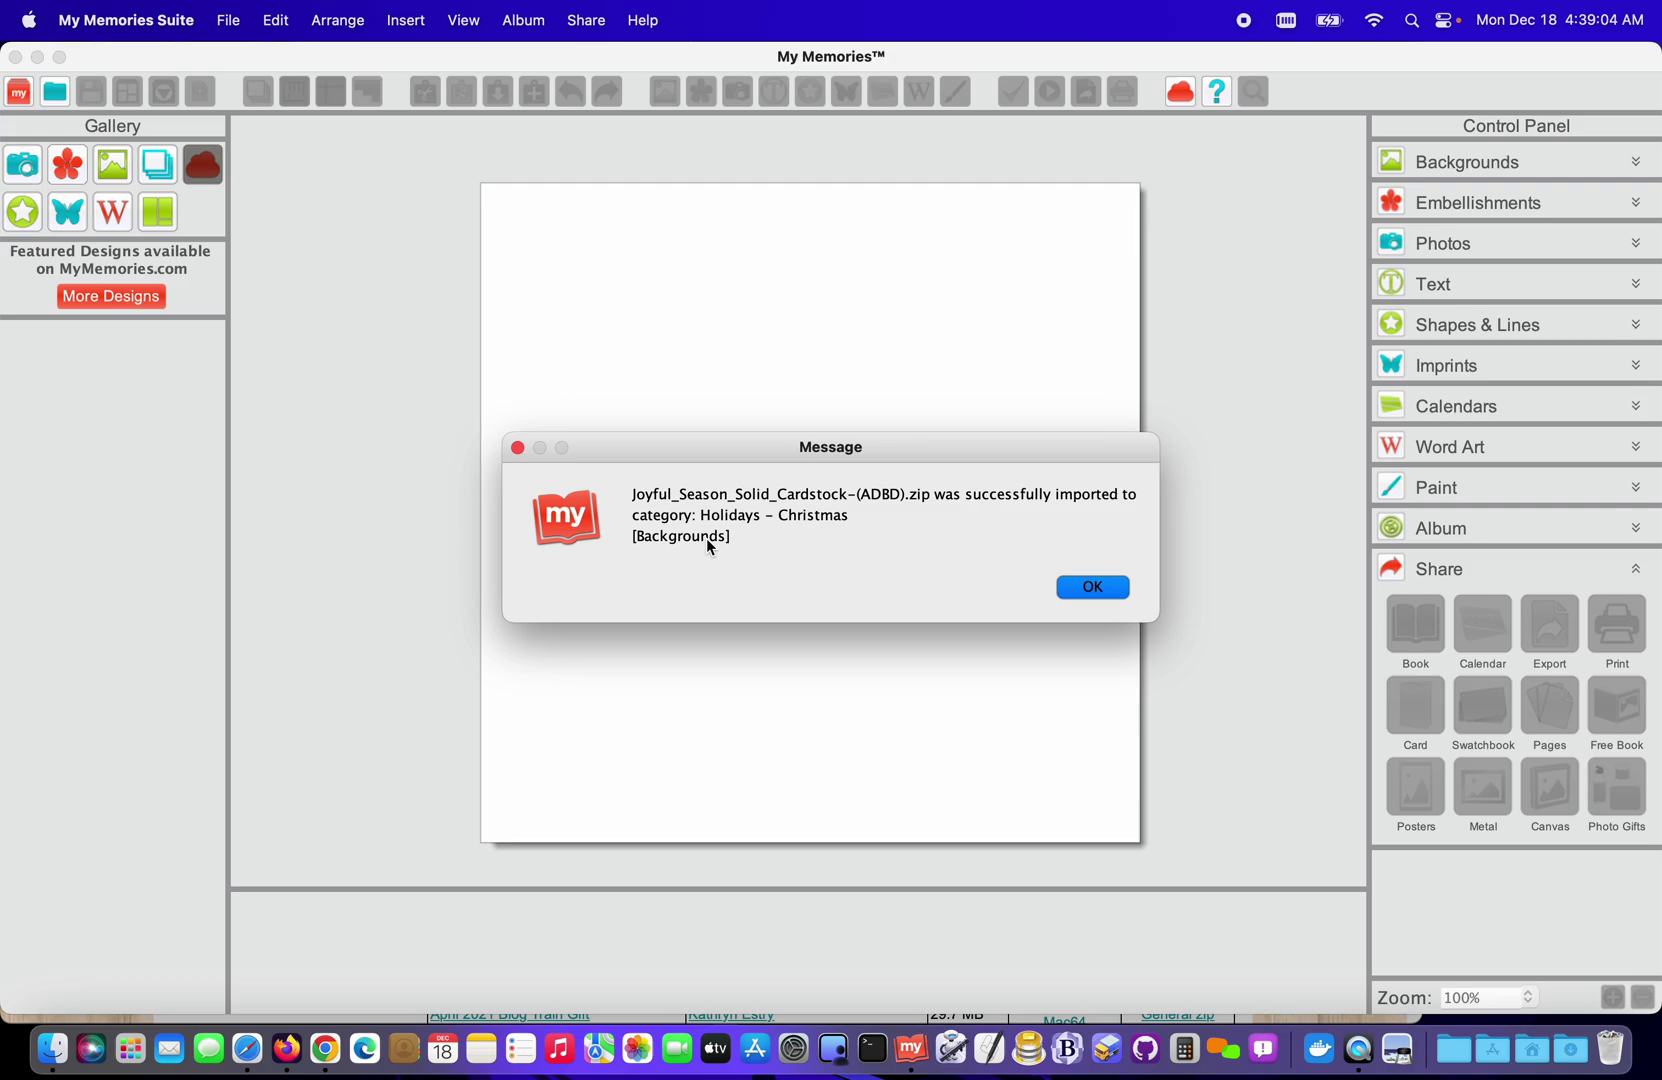
# Acknowledge the Joyful Season, Rainy Day Bordures, August Days Alpha, Deck the Halls and Anchors Away import messages
pyautogui.click(1110, 590)
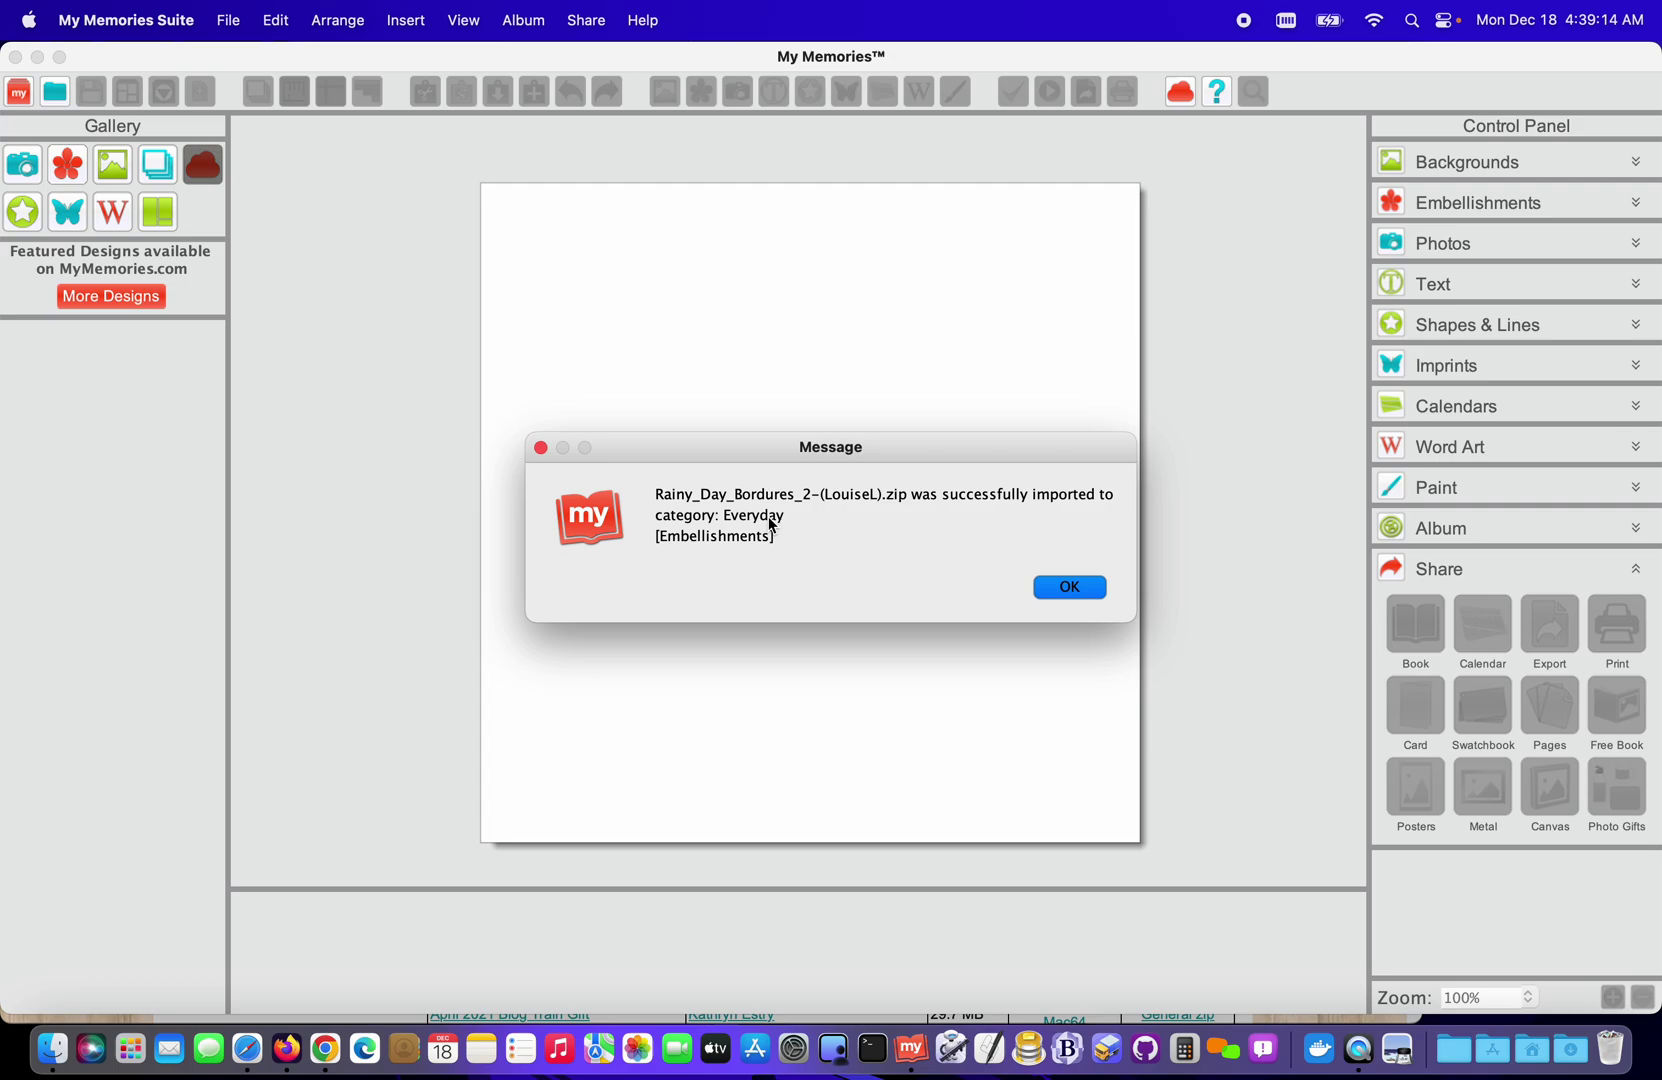
pyautogui.click(1054, 593)
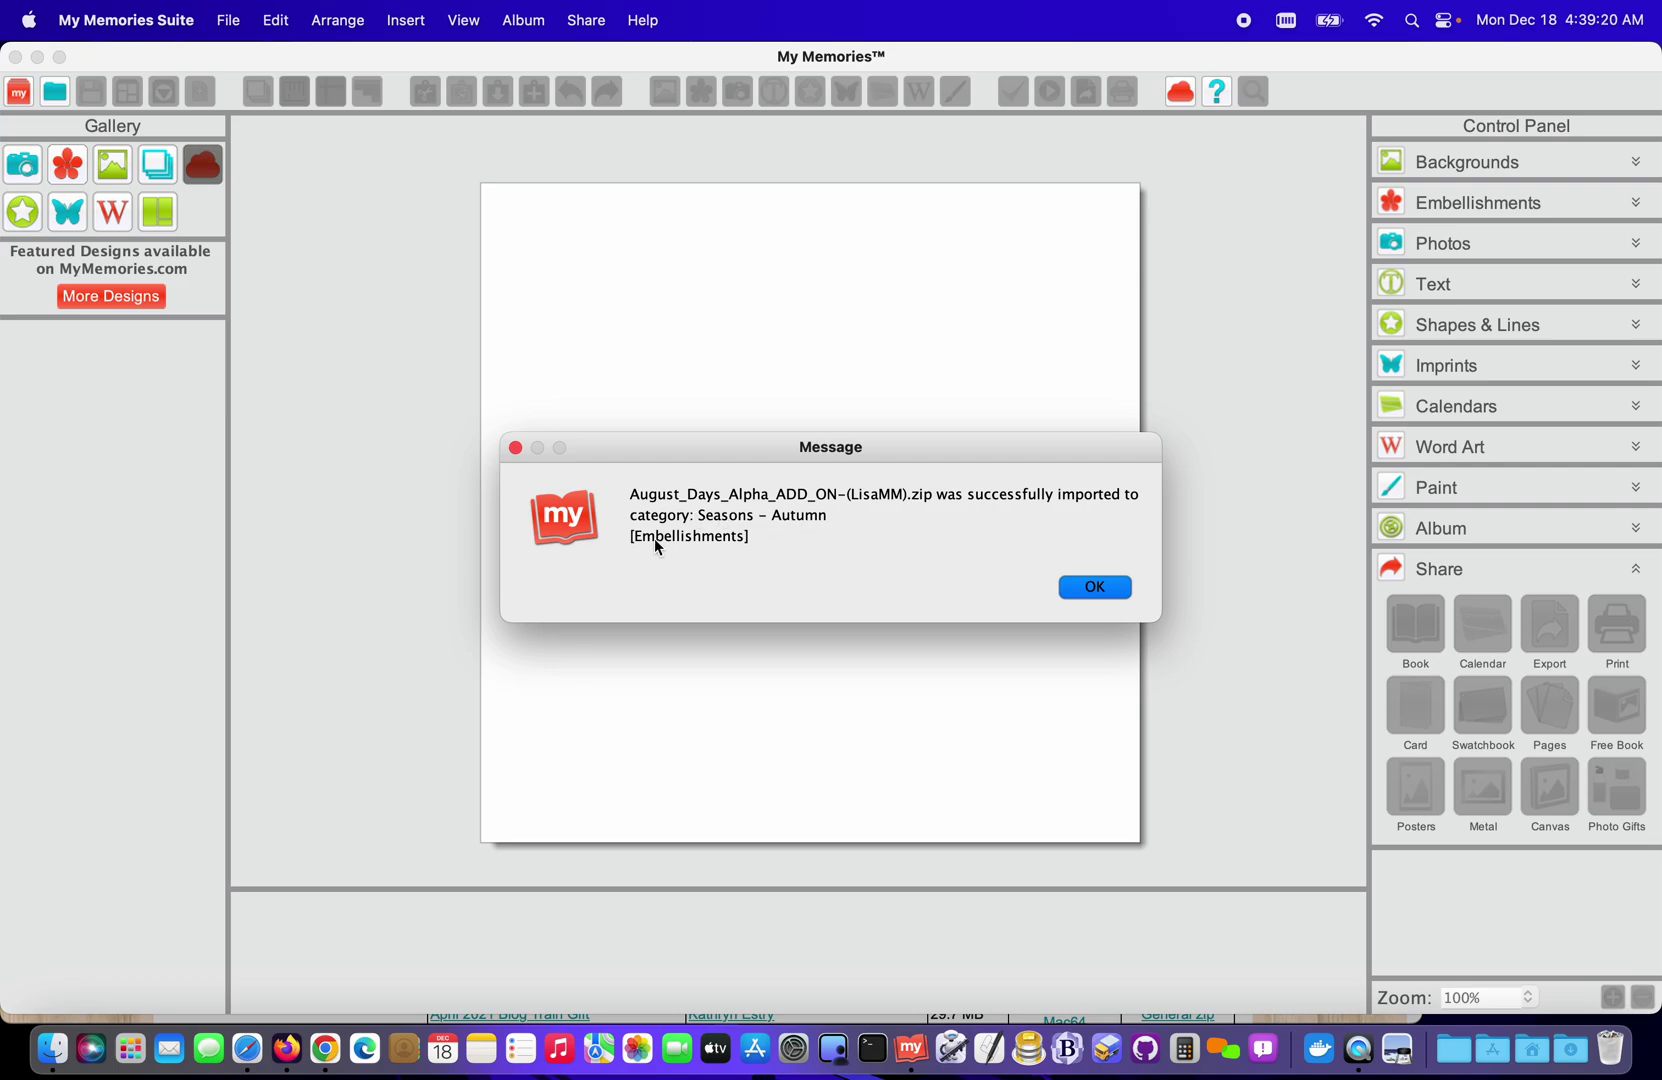
pyautogui.click(1076, 588)
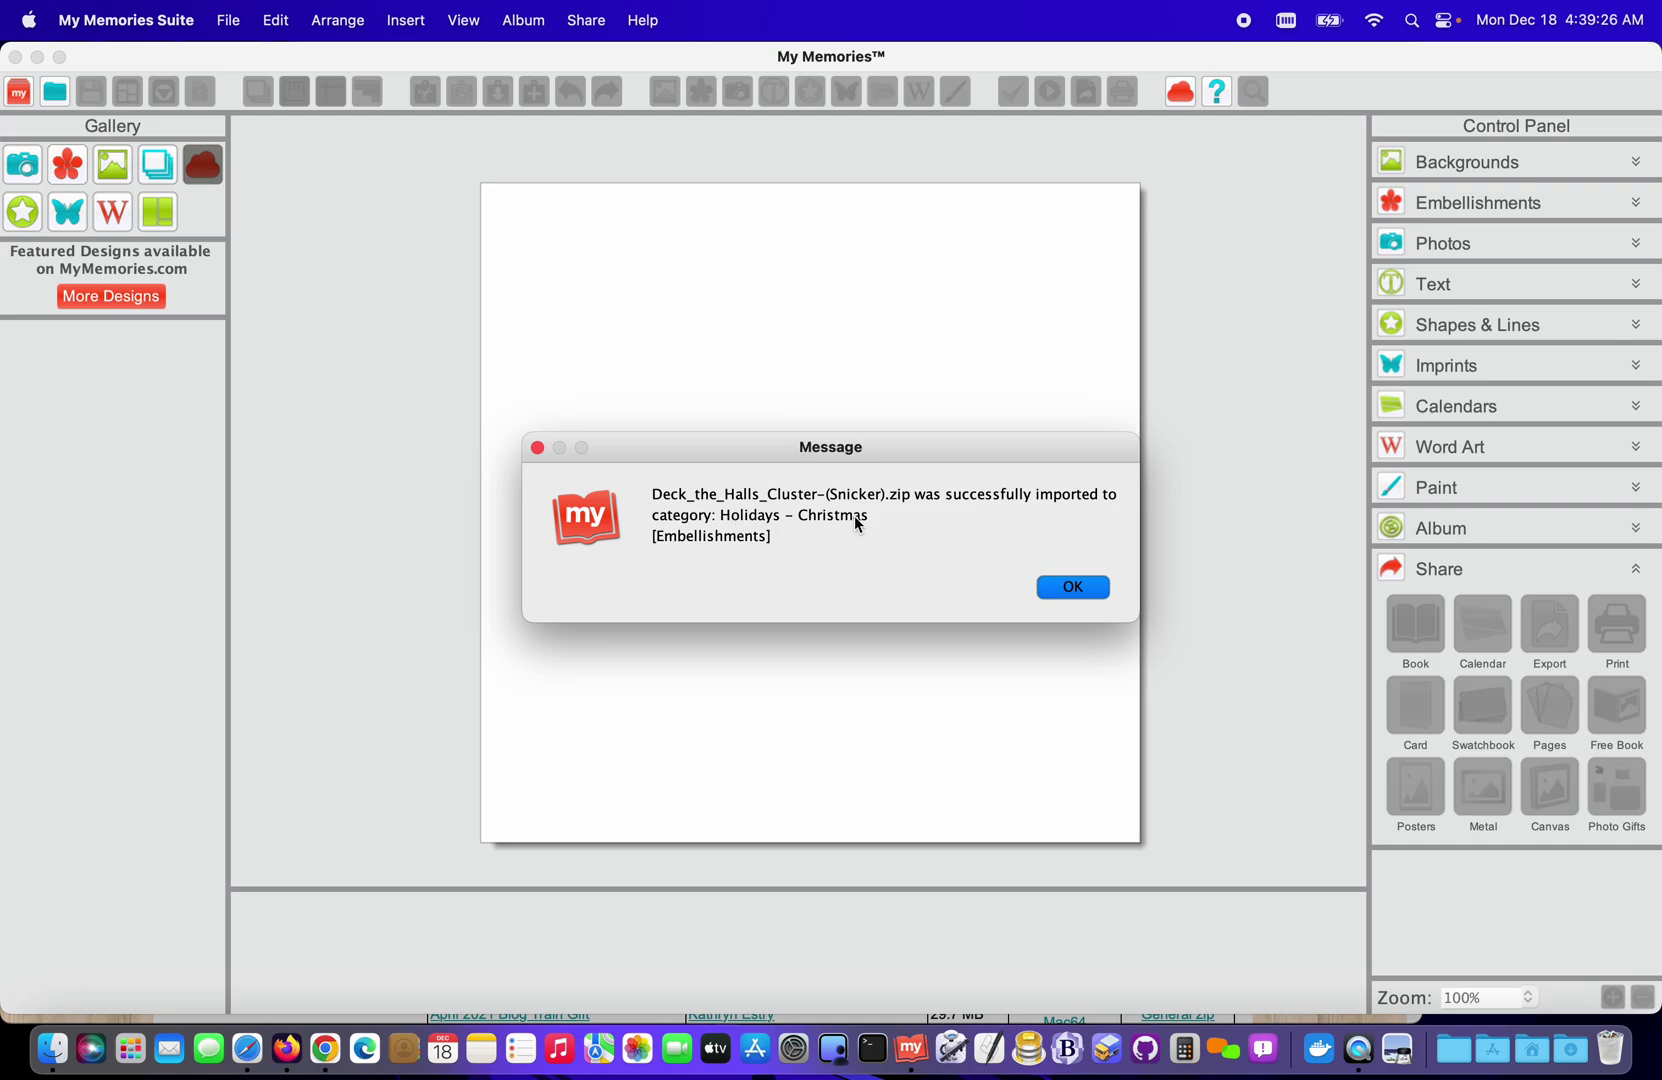
pyautogui.click(1065, 588)
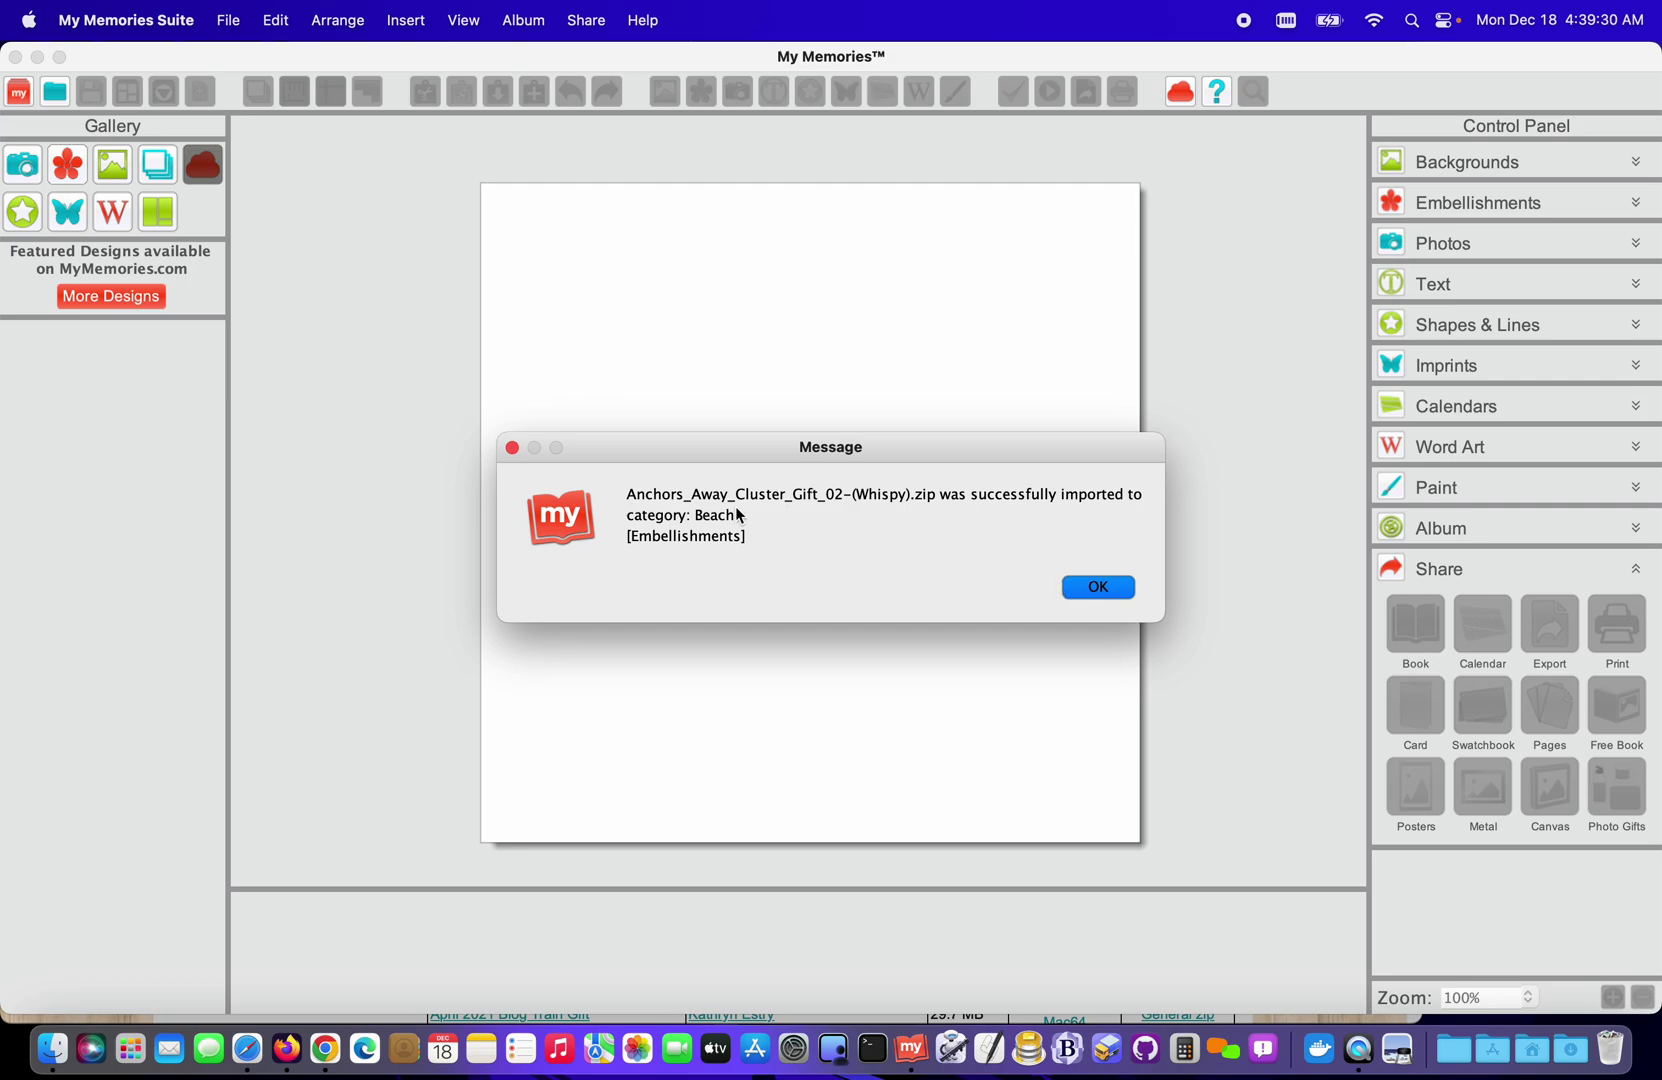
pyautogui.click(1086, 589)
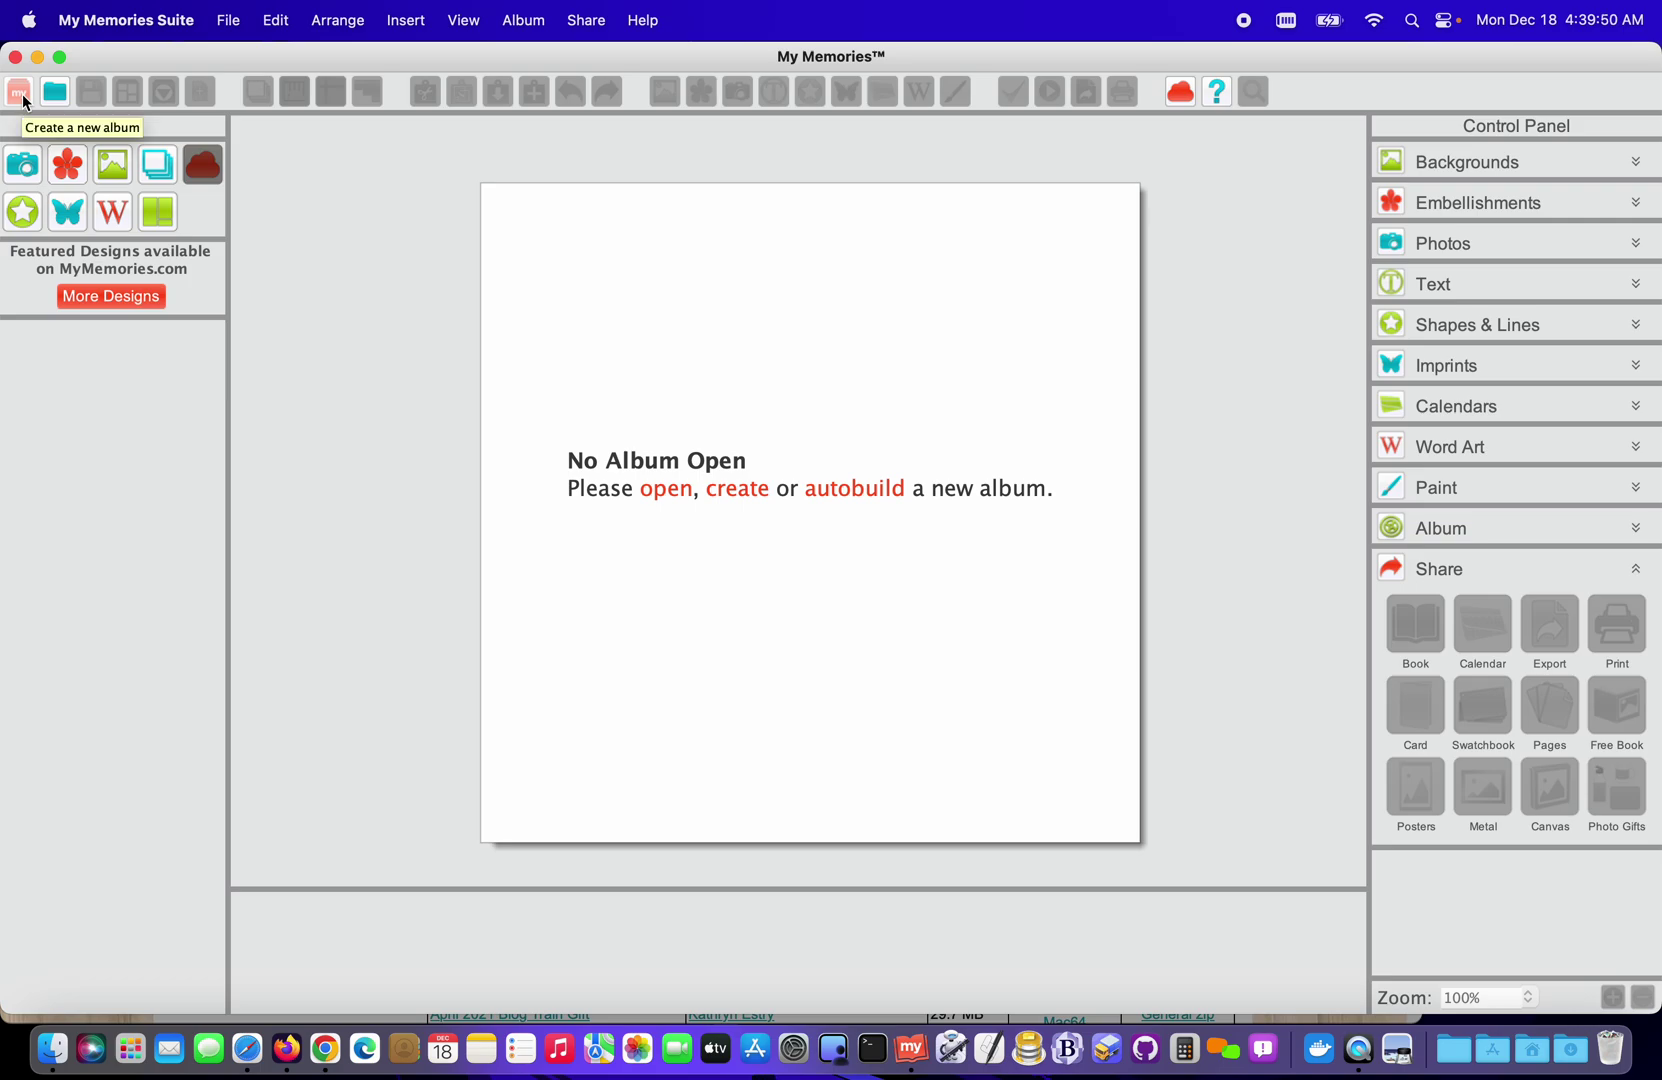
# Create My Album 1 as a 12x12 square design album at 3600 × 3600 pixels
pyautogui.click(231, 21)
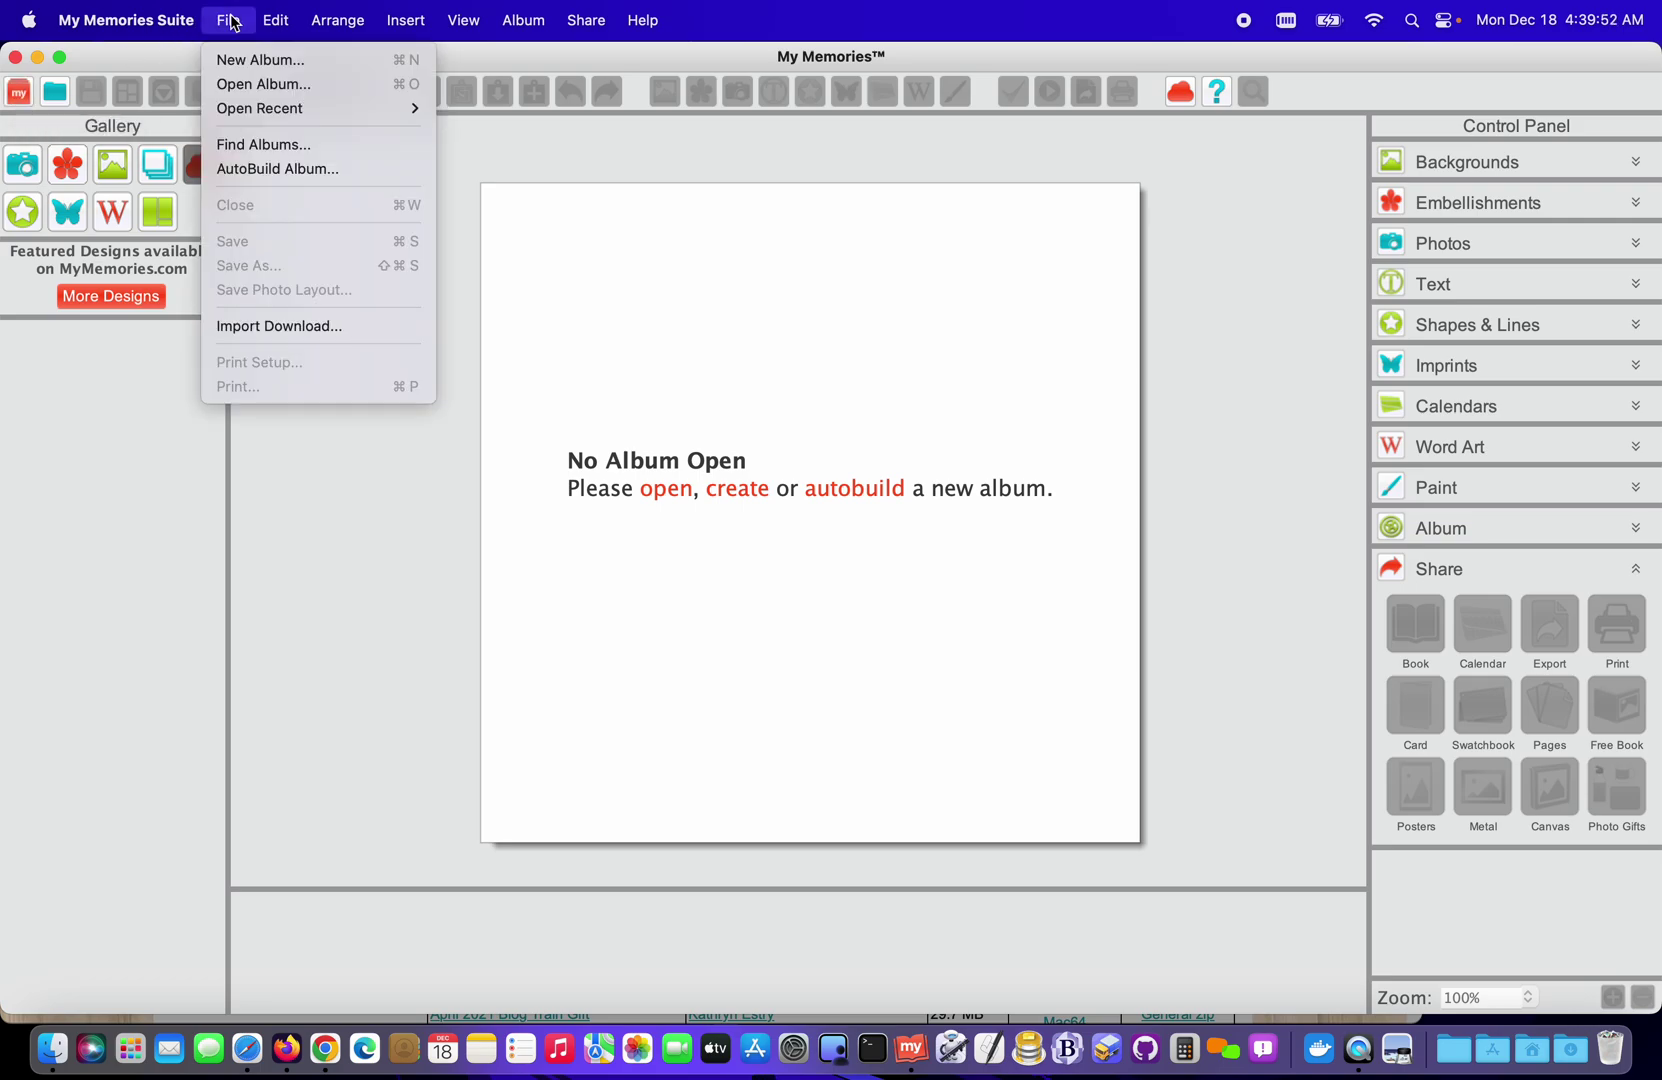
pyautogui.click(230, 59)
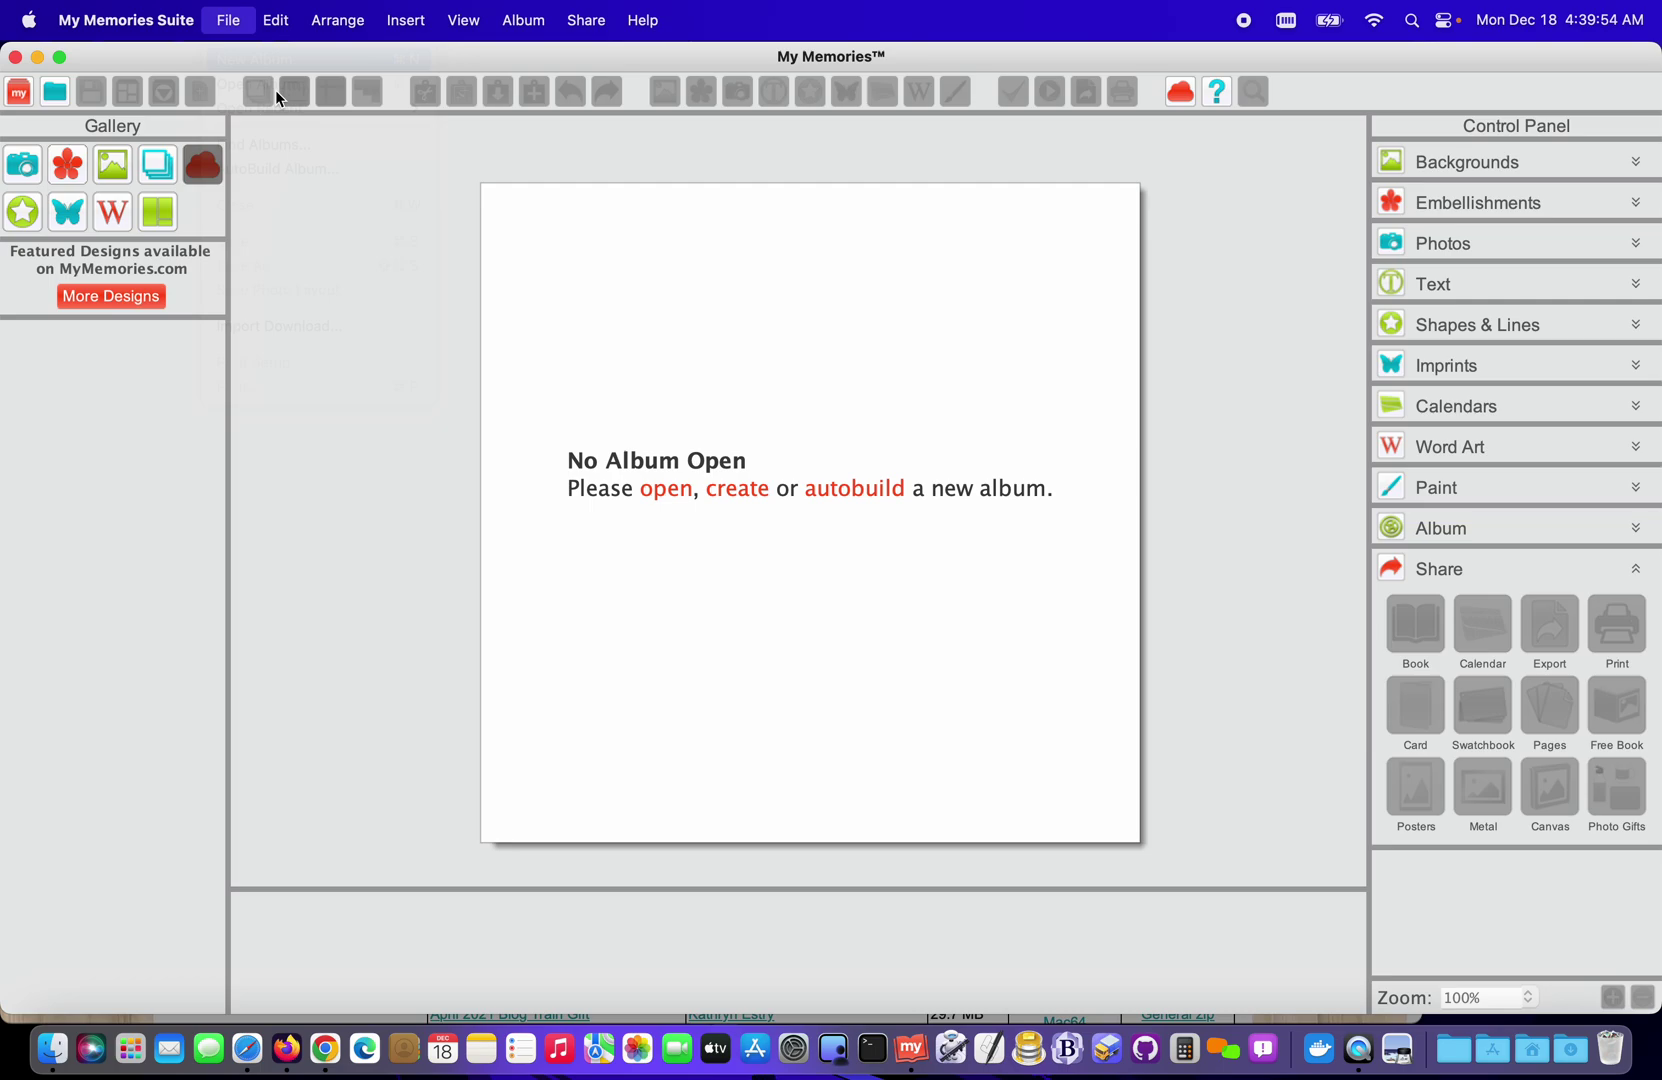
pyautogui.click(749, 568)
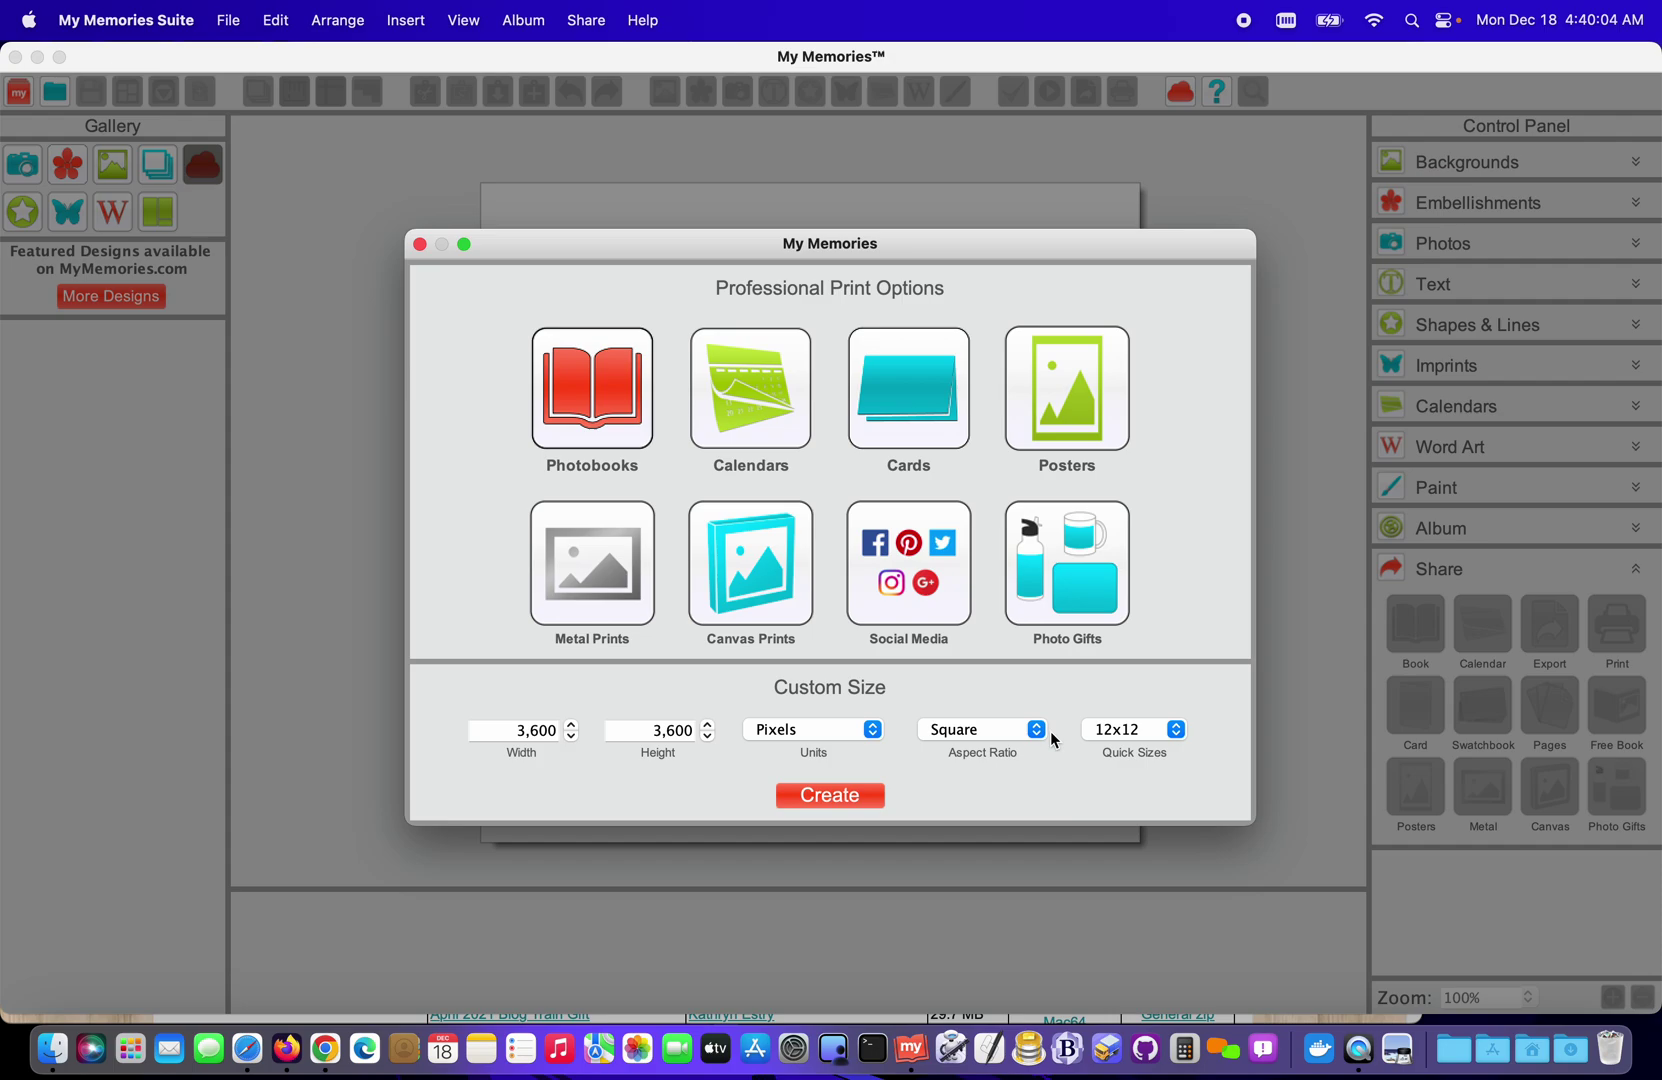
pyautogui.click(852, 795)
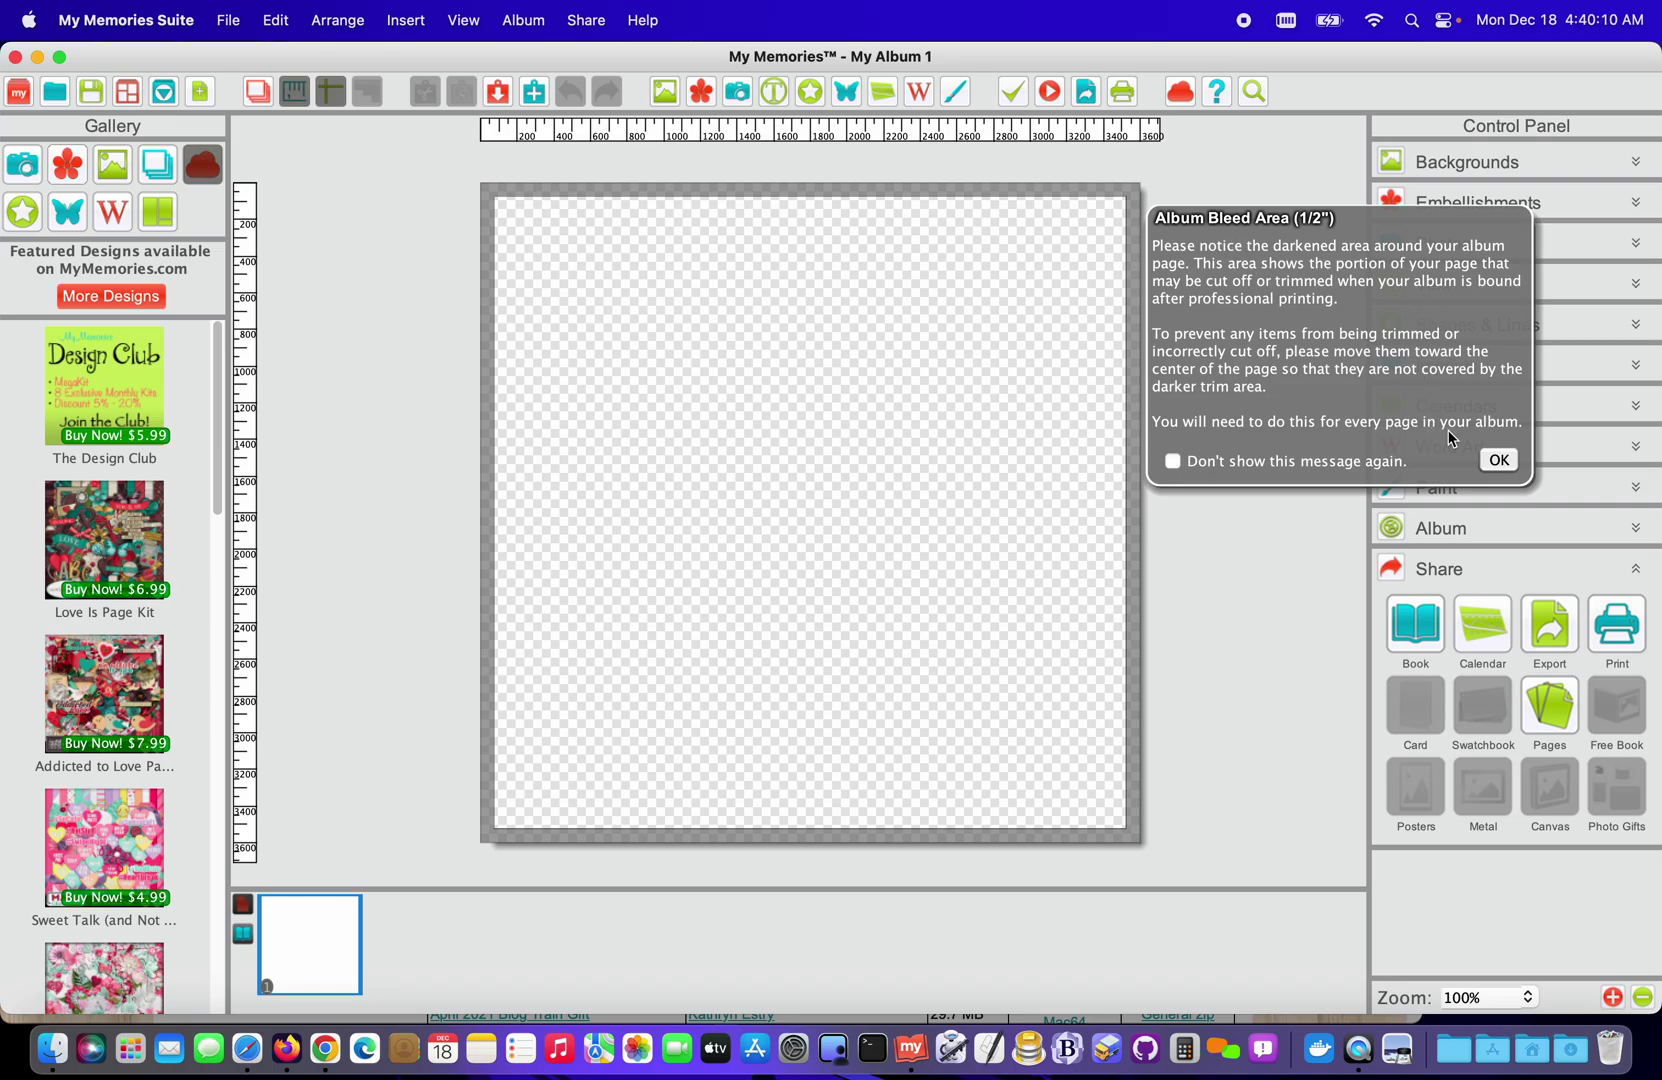
# Apply the pink cs1 cardstock from Purchased > Holidays – Christmas > Joyful Season as the page background
pyautogui.click(1497, 460)
pyautogui.click(1473, 164)
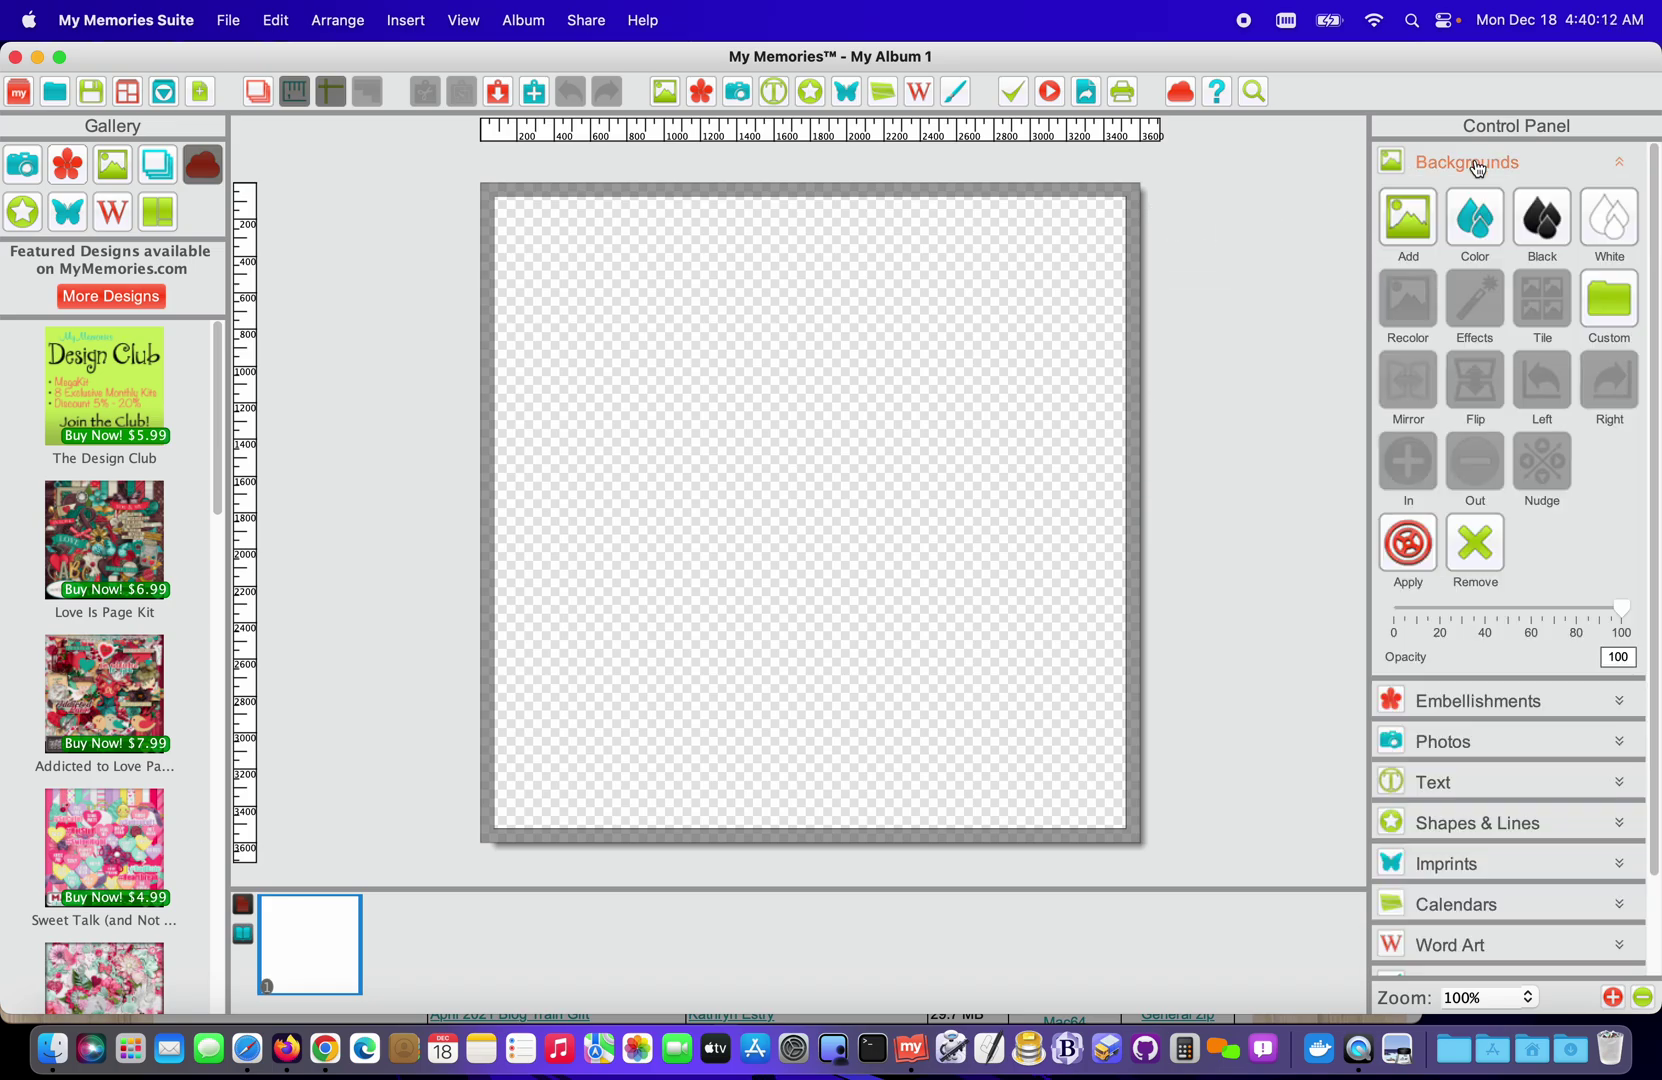
pyautogui.click(1397, 214)
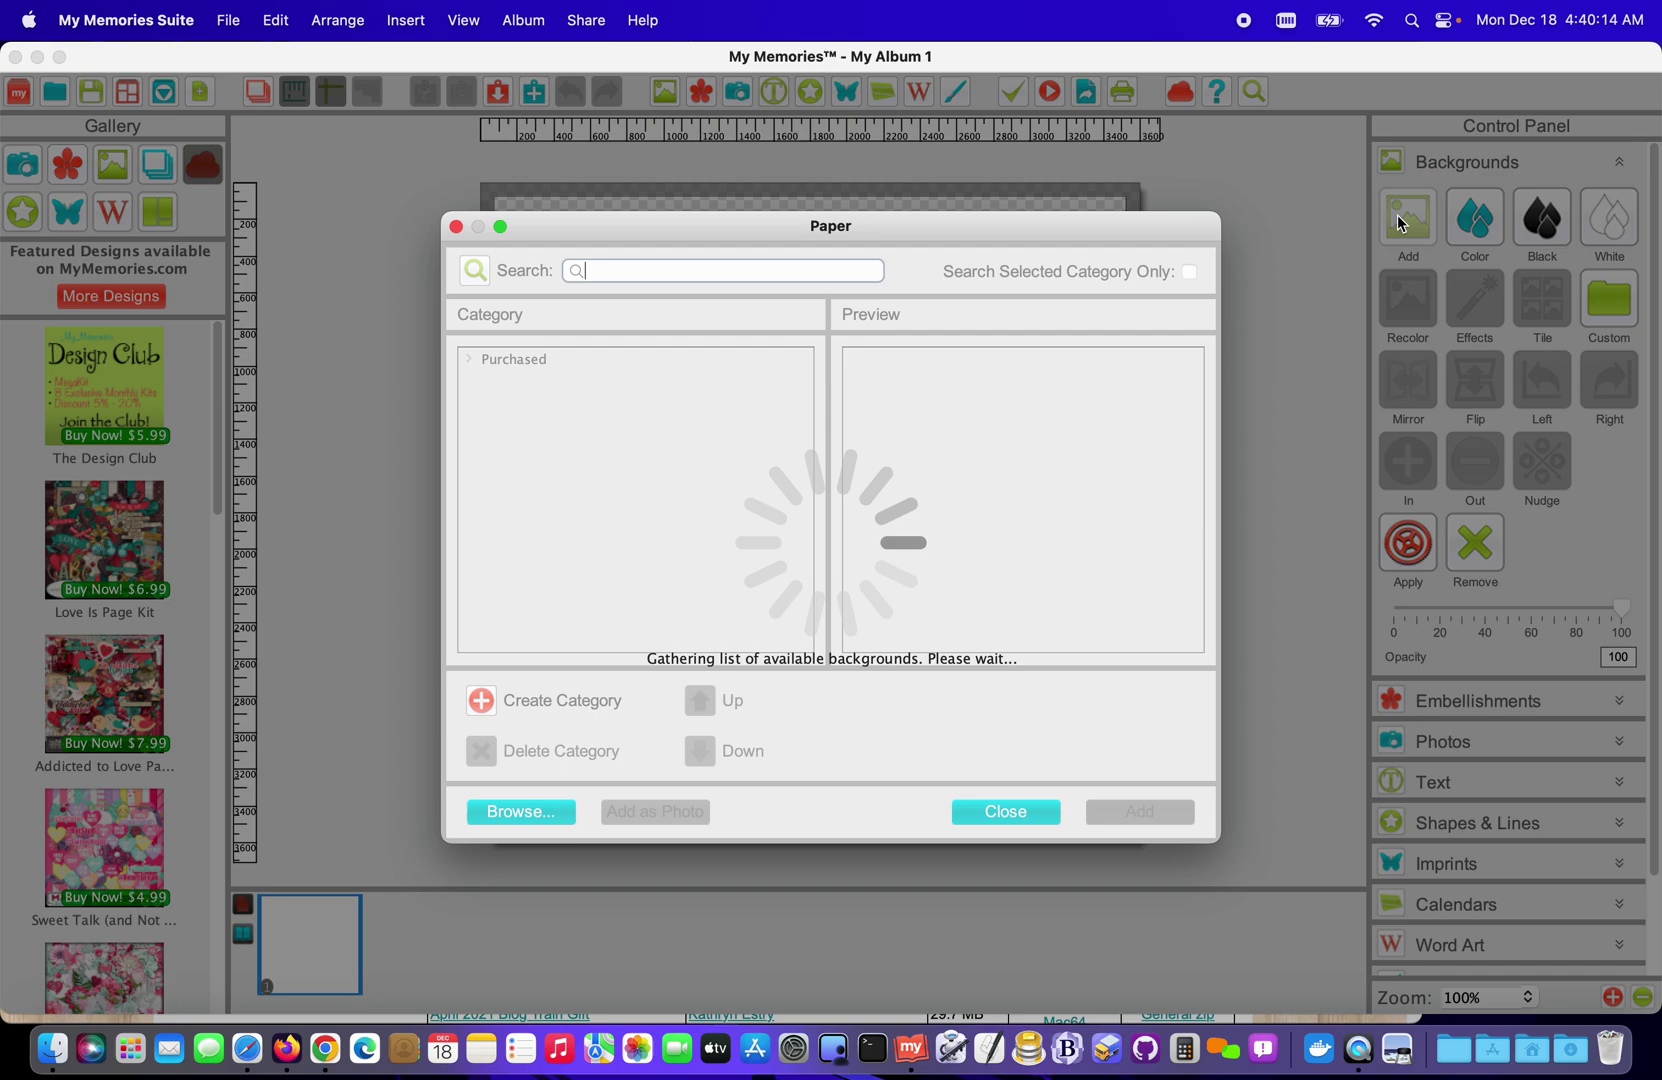
pyautogui.click(468, 360)
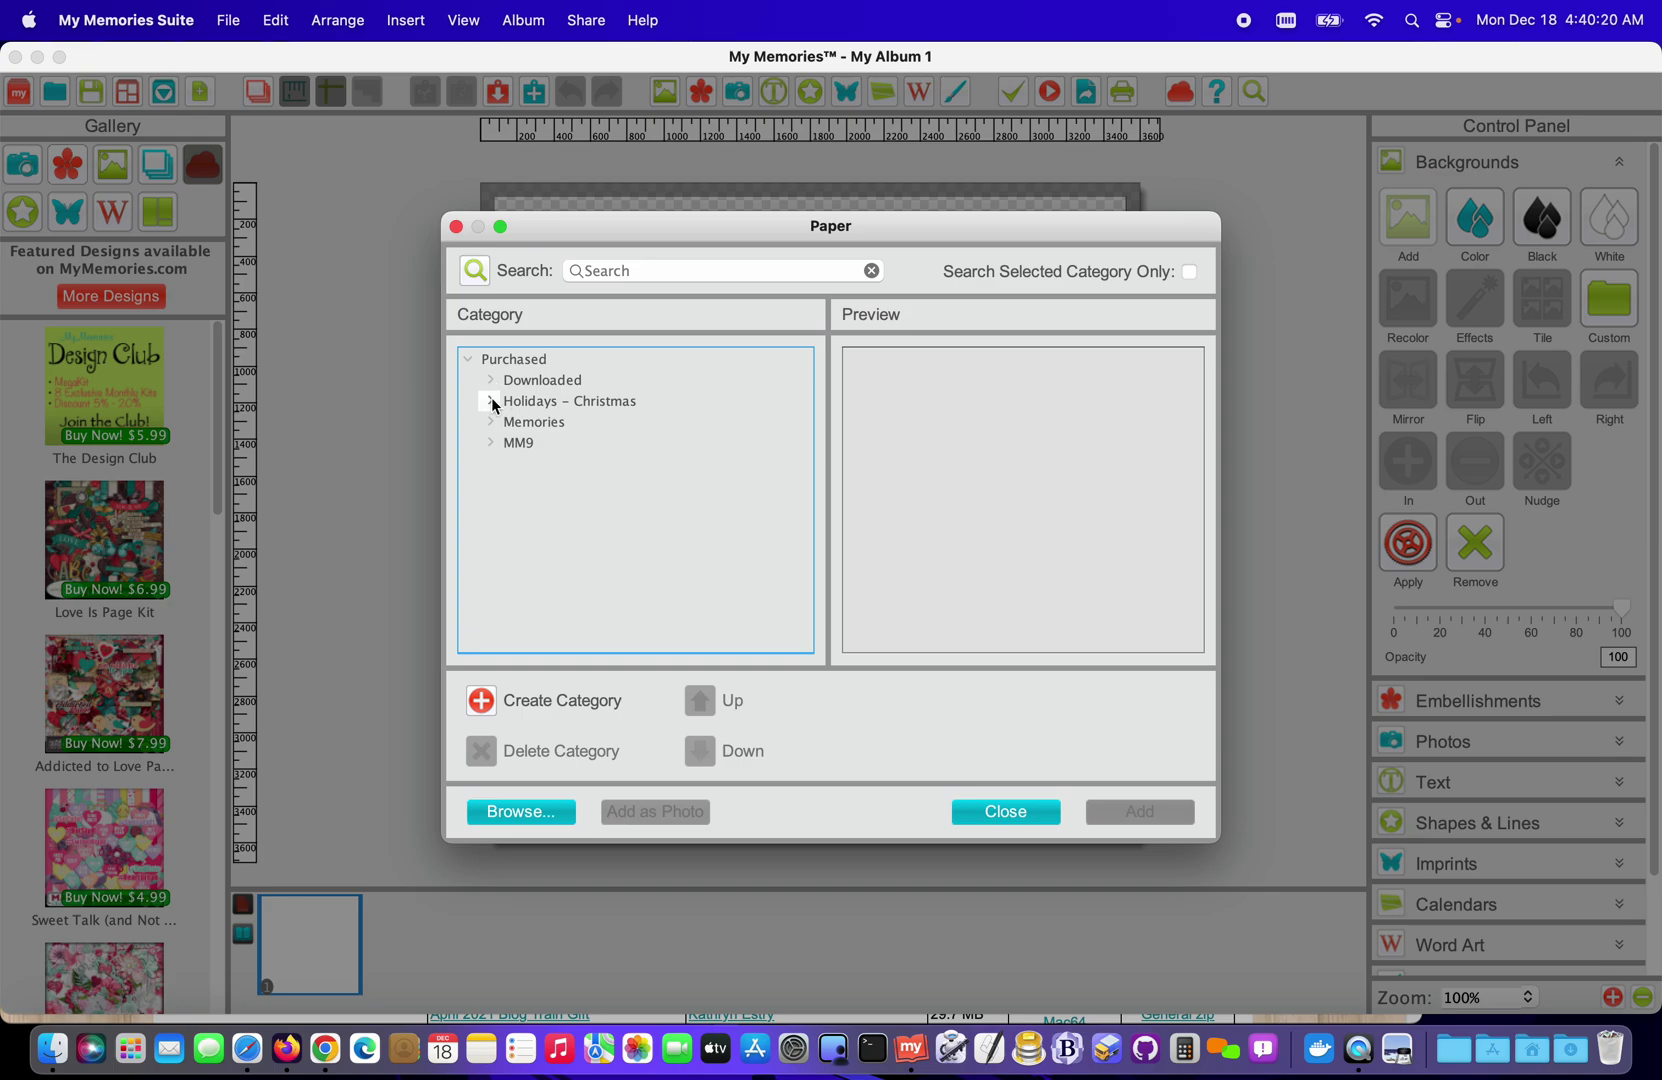
pyautogui.click(490, 401)
pyautogui.click(546, 424)
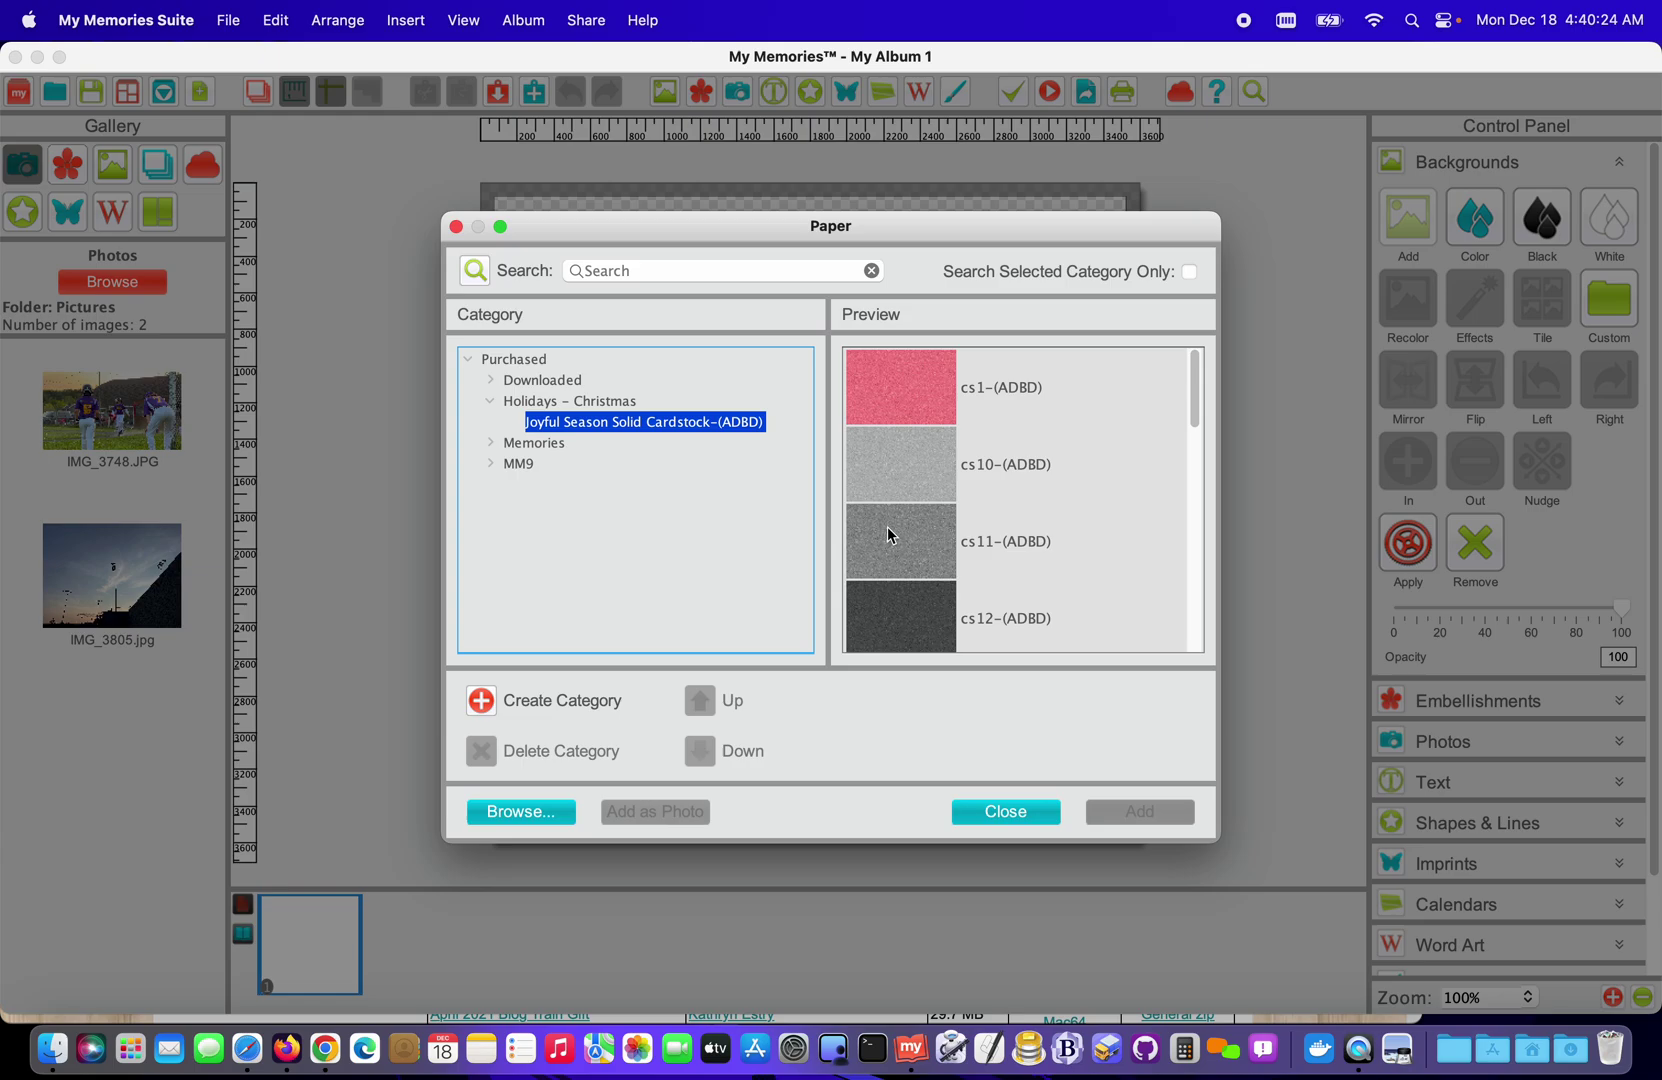
pyautogui.scroll(-6, 886, 540)
pyautogui.scroll(10, 886, 540)
pyautogui.click(893, 405)
pyautogui.click(1131, 818)
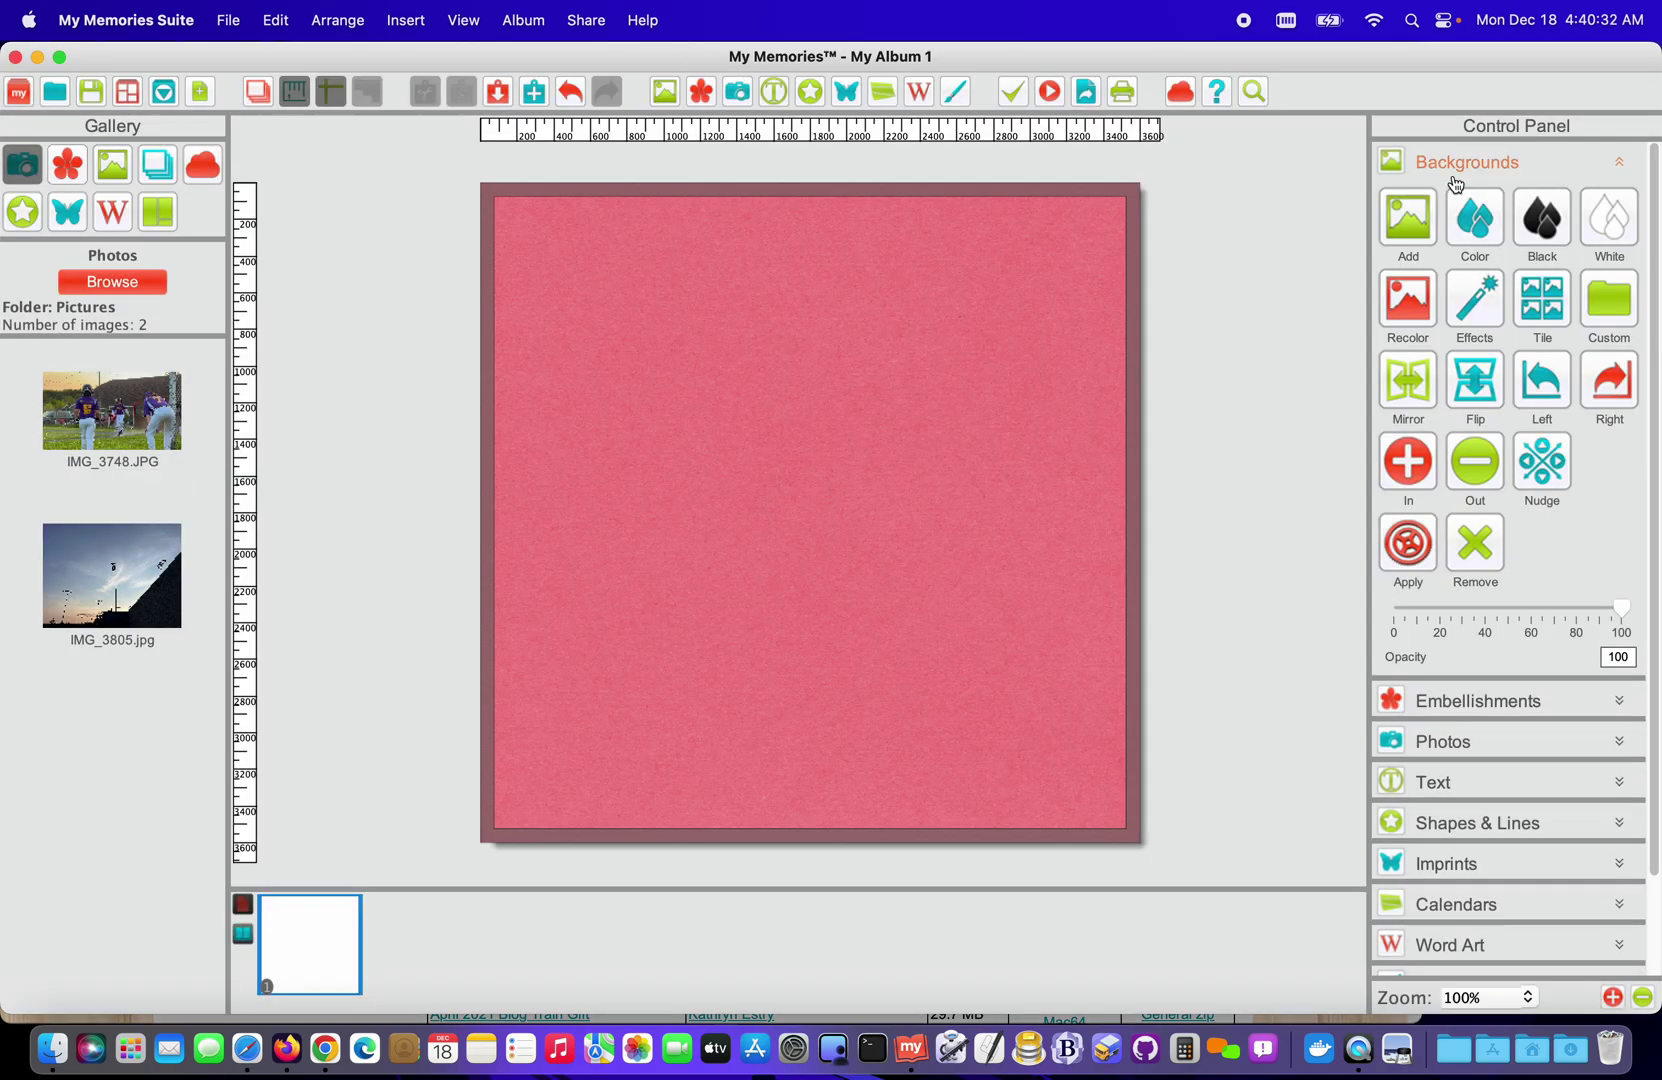
# Add the Cluster-(Snicker) embellishment from Holidays – Christmas > Deck the Halls Cluster to the page centre
pyautogui.click(1455, 180)
pyautogui.click(1440, 198)
pyautogui.click(1408, 257)
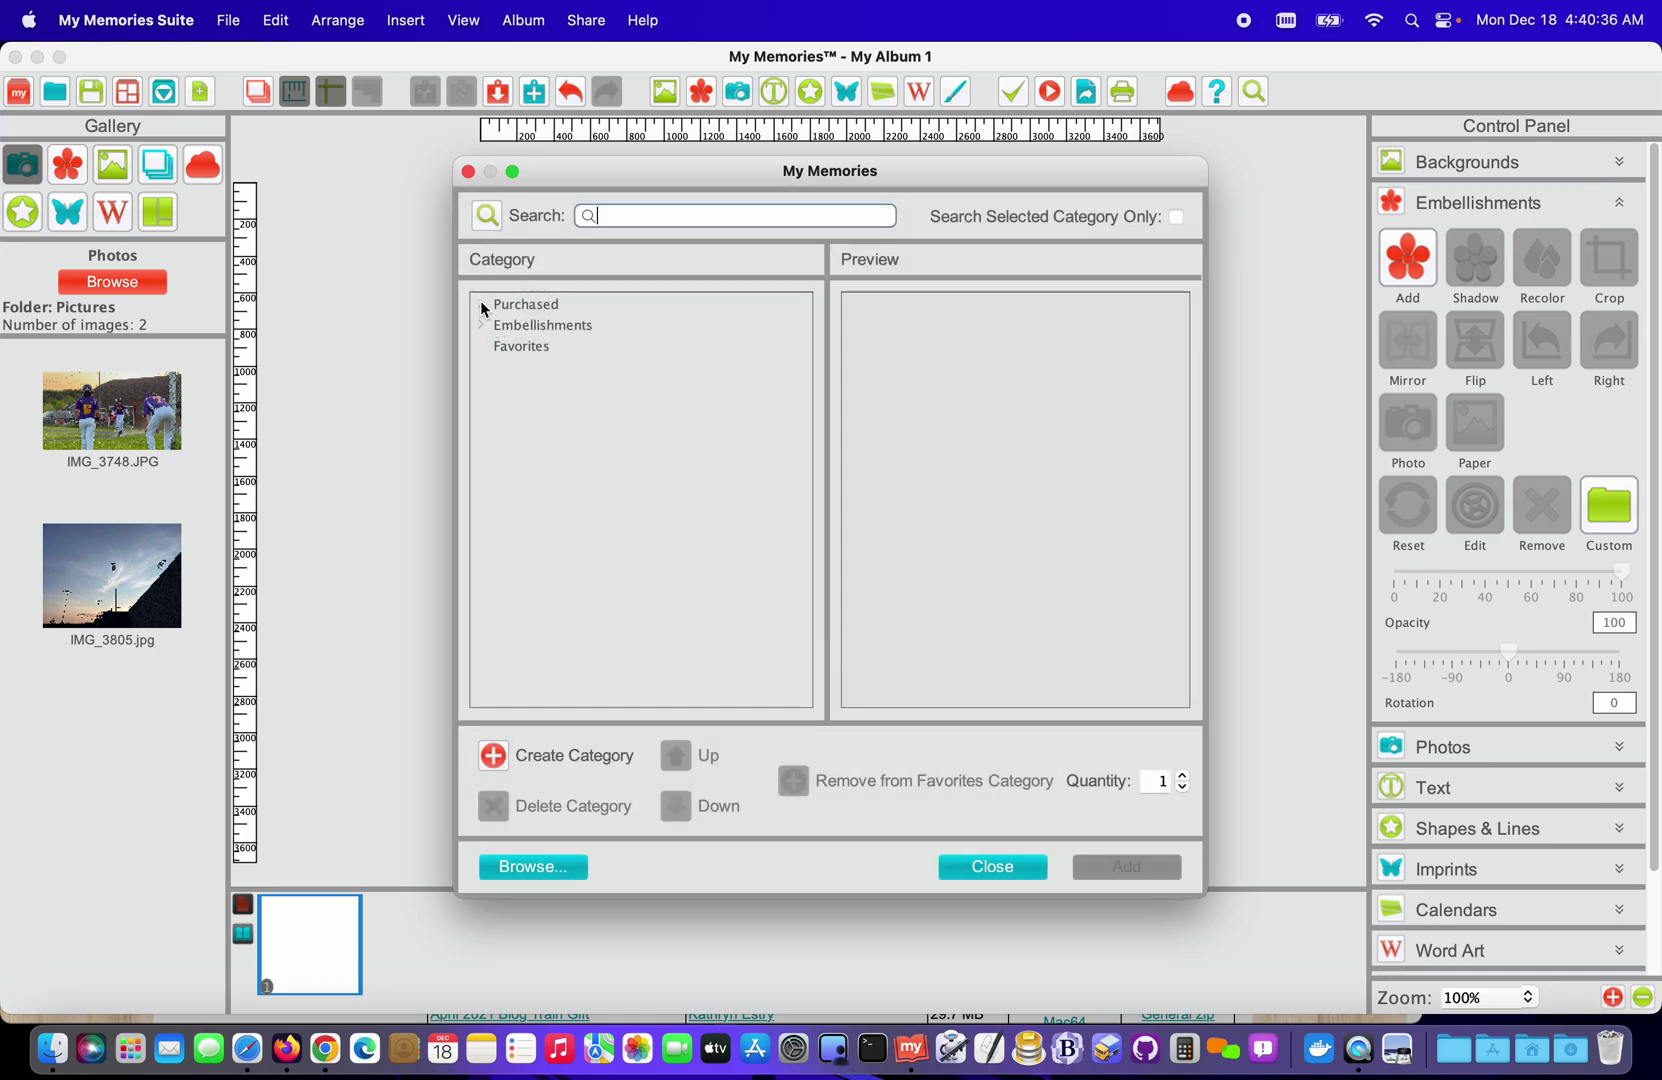
pyautogui.click(481, 305)
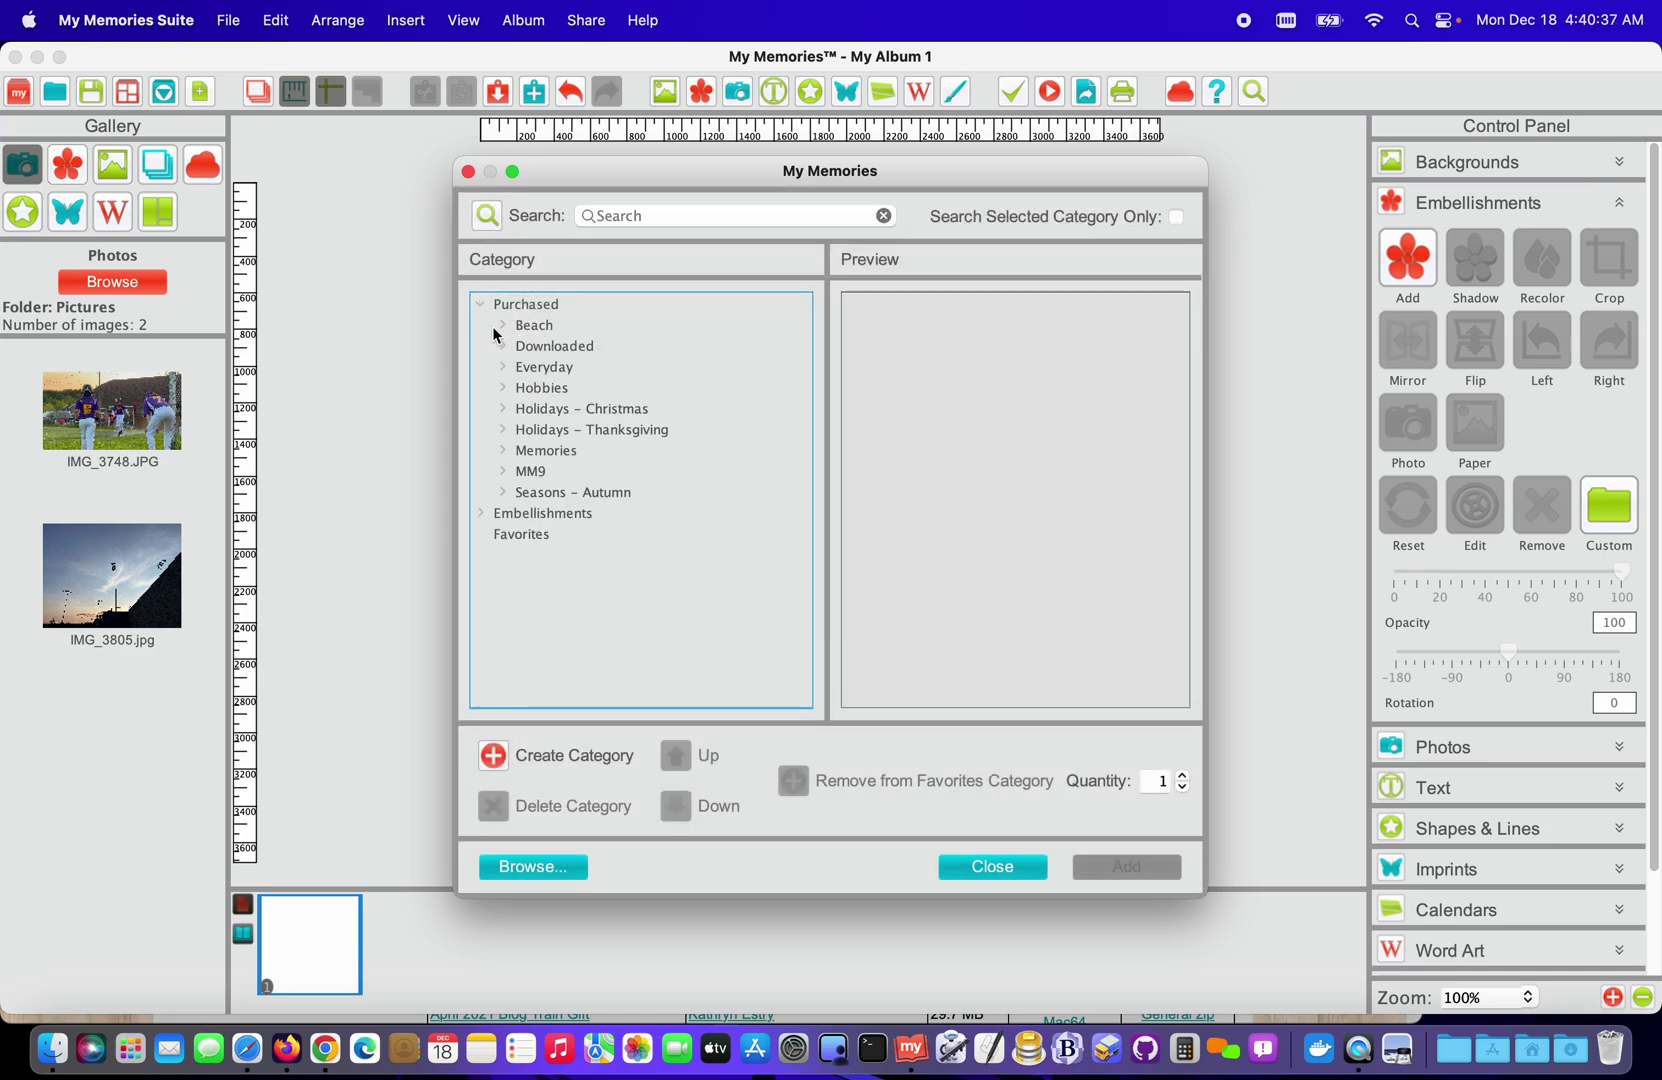
pyautogui.click(503, 409)
pyautogui.click(568, 430)
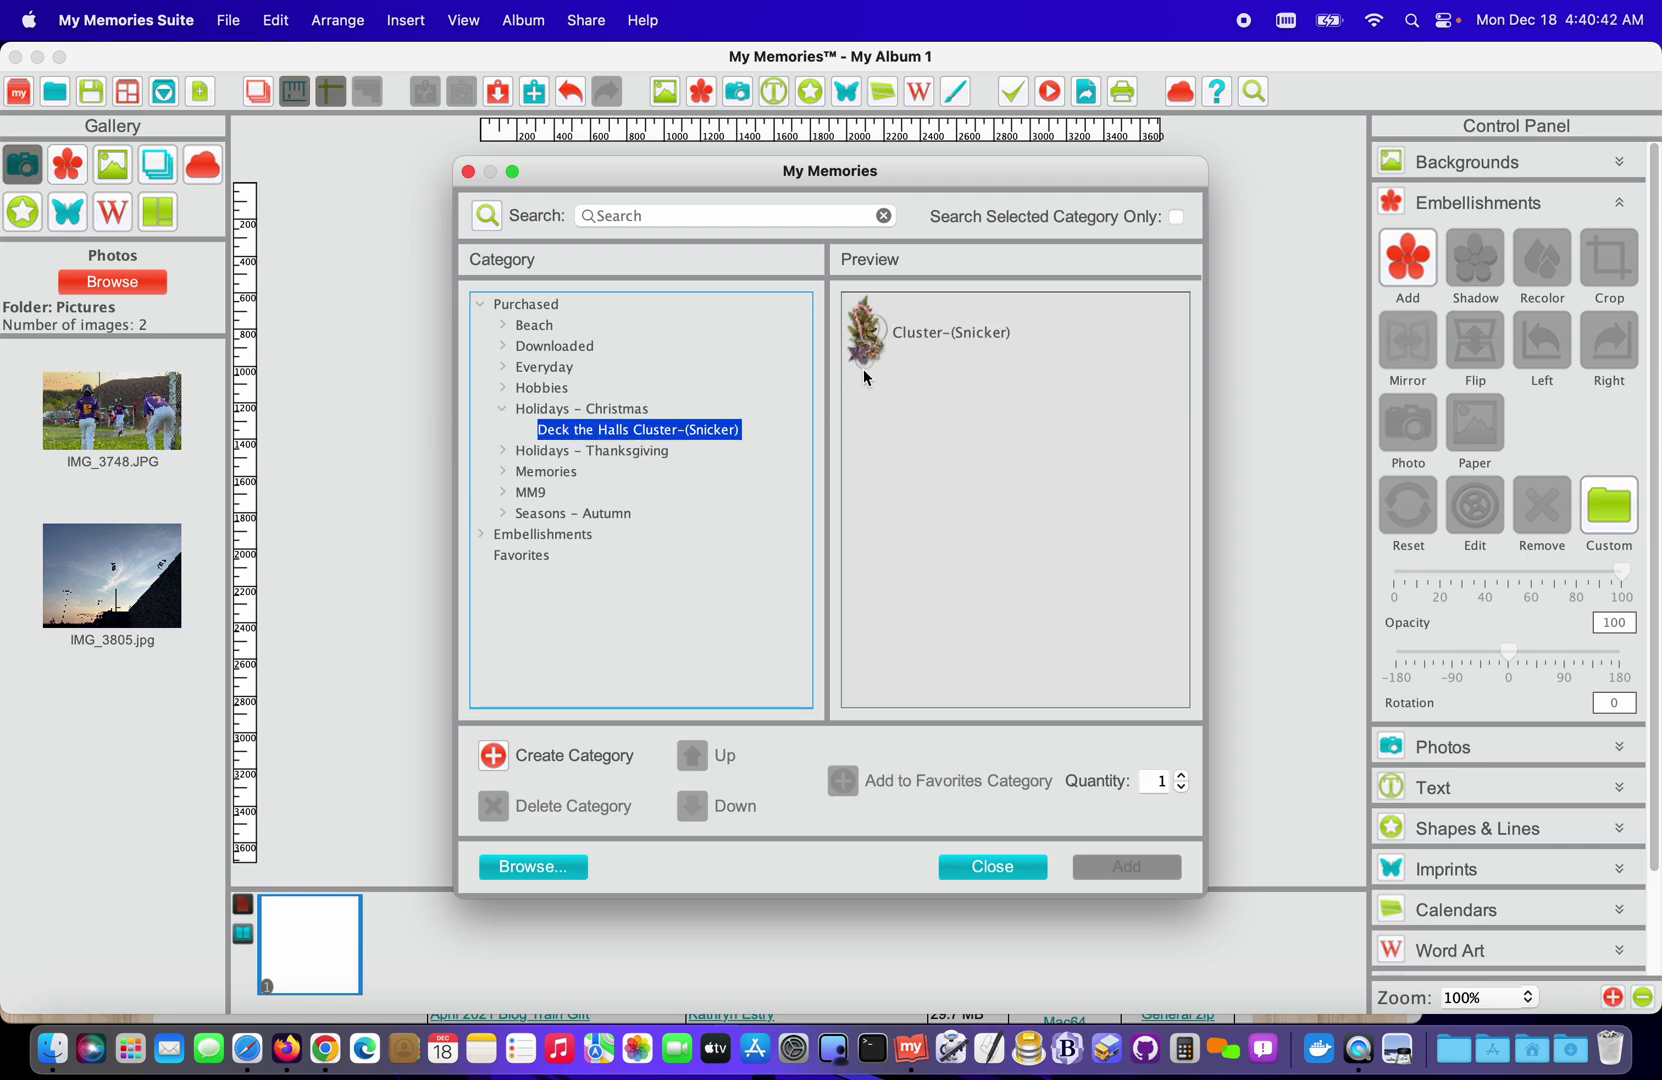
pyautogui.click(872, 338)
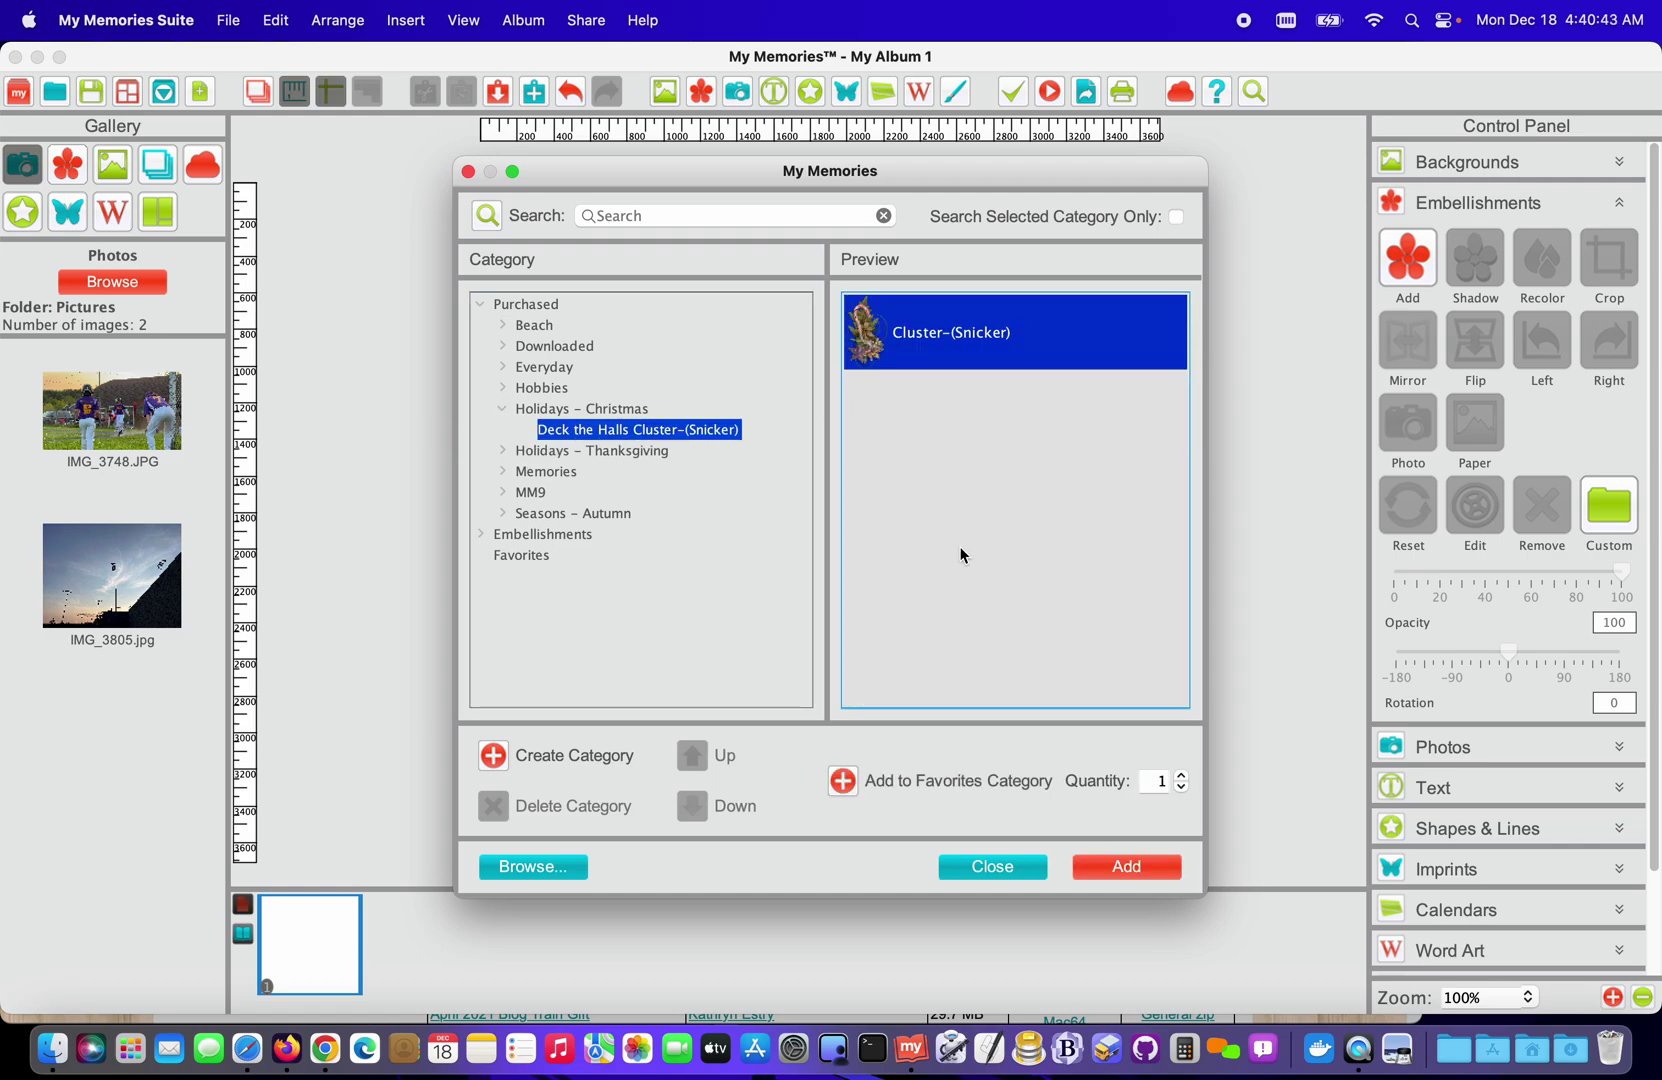
pyautogui.click(1095, 862)
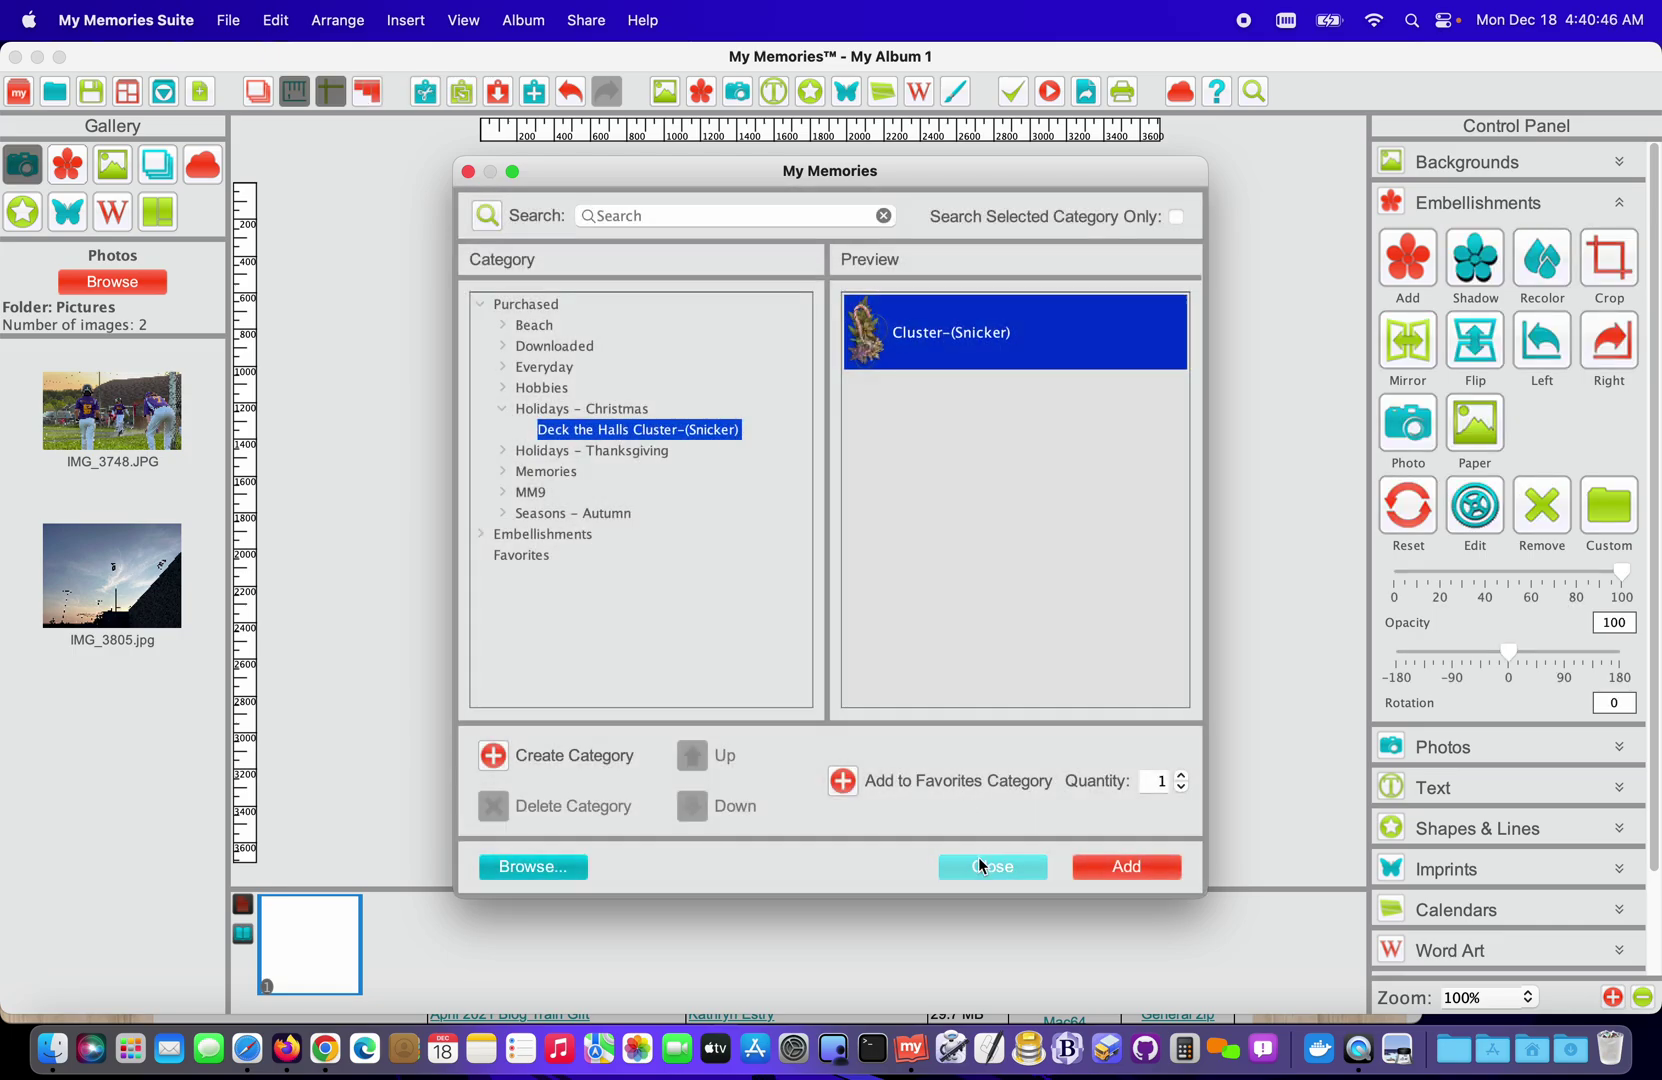
pyautogui.click(988, 866)
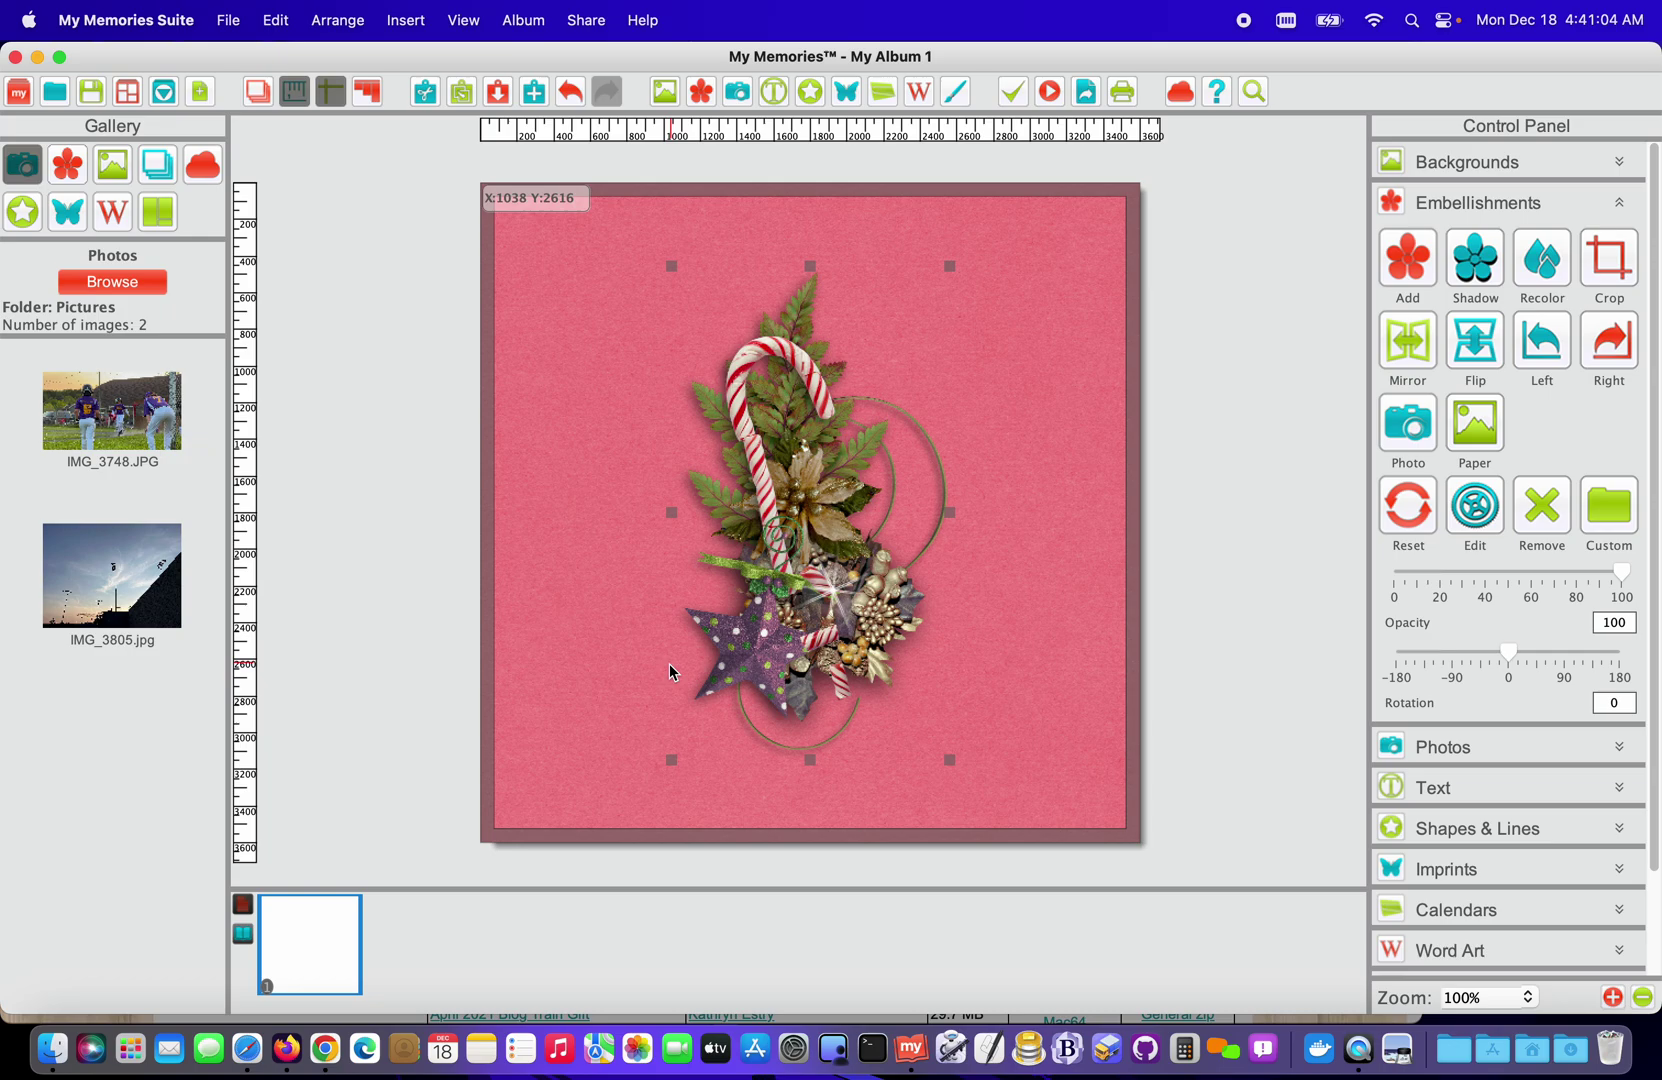
# Bring the Safari mymemories.com kits download page back to the front
pyautogui.click(243, 1050)
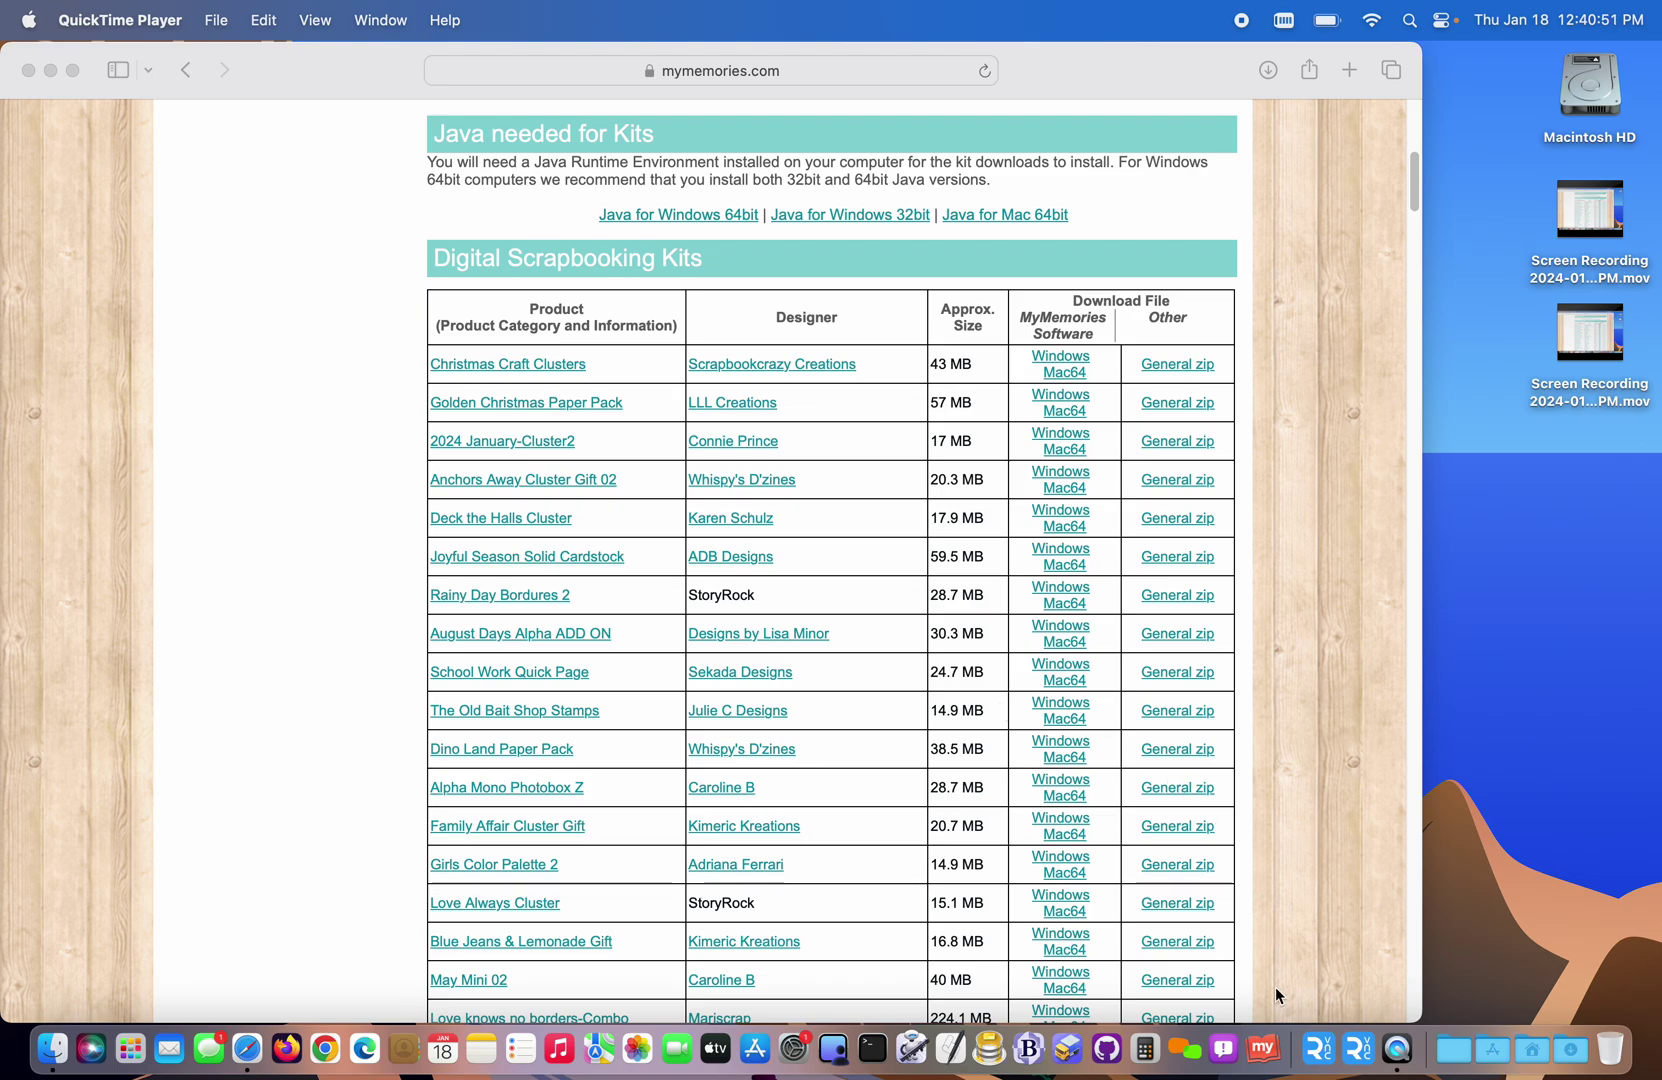
# Open the Designer Templates Uninstallers folder inside the My Memories Suite application folder
pyautogui.click(1266, 1049)
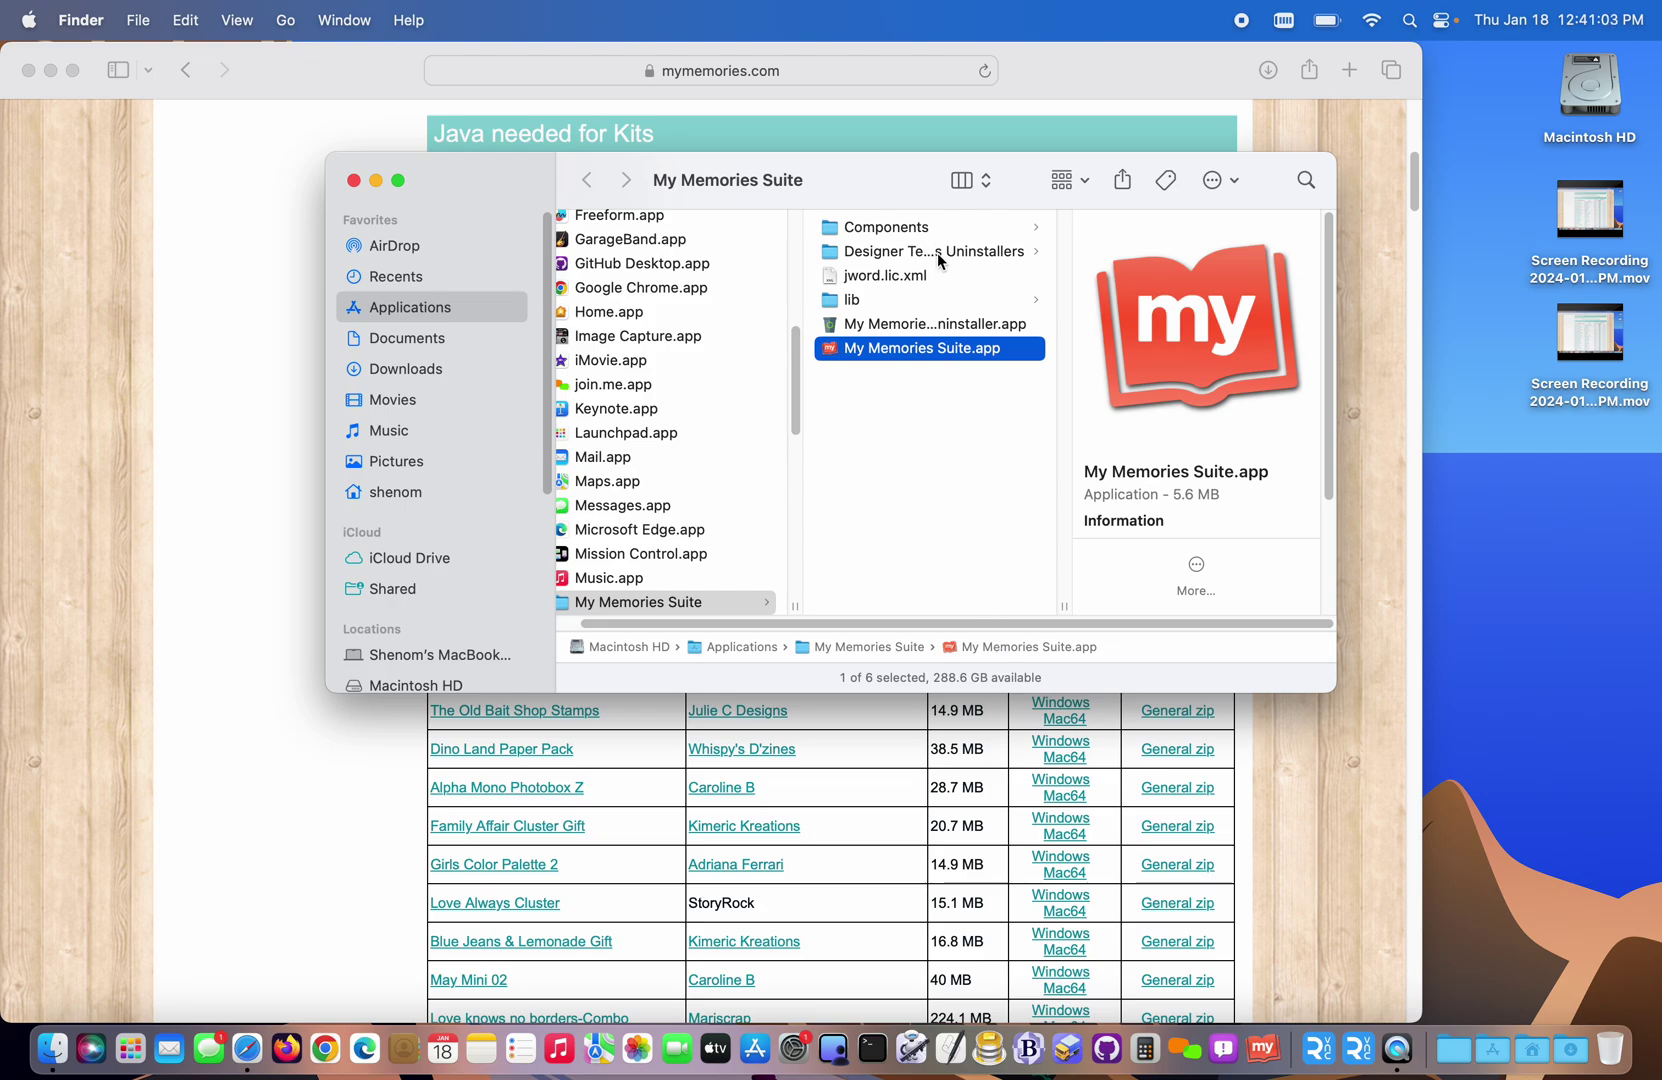
pyautogui.click(869, 258)
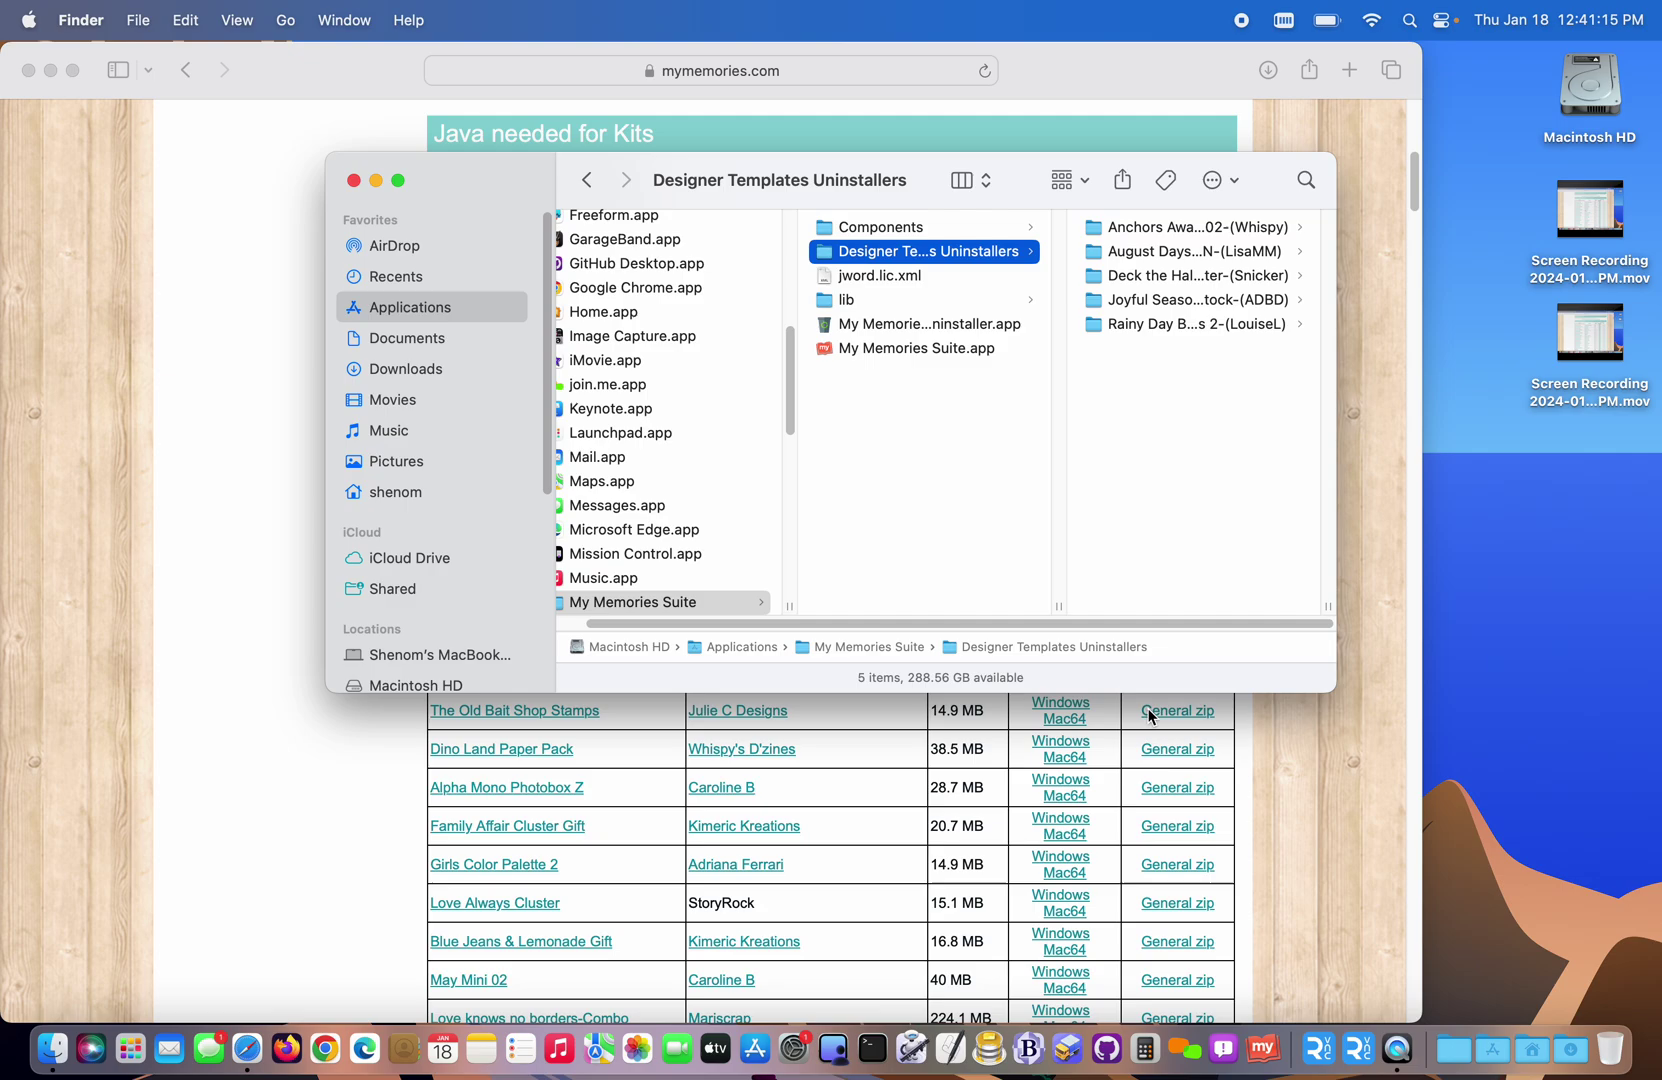
pyautogui.click(1240, 22)
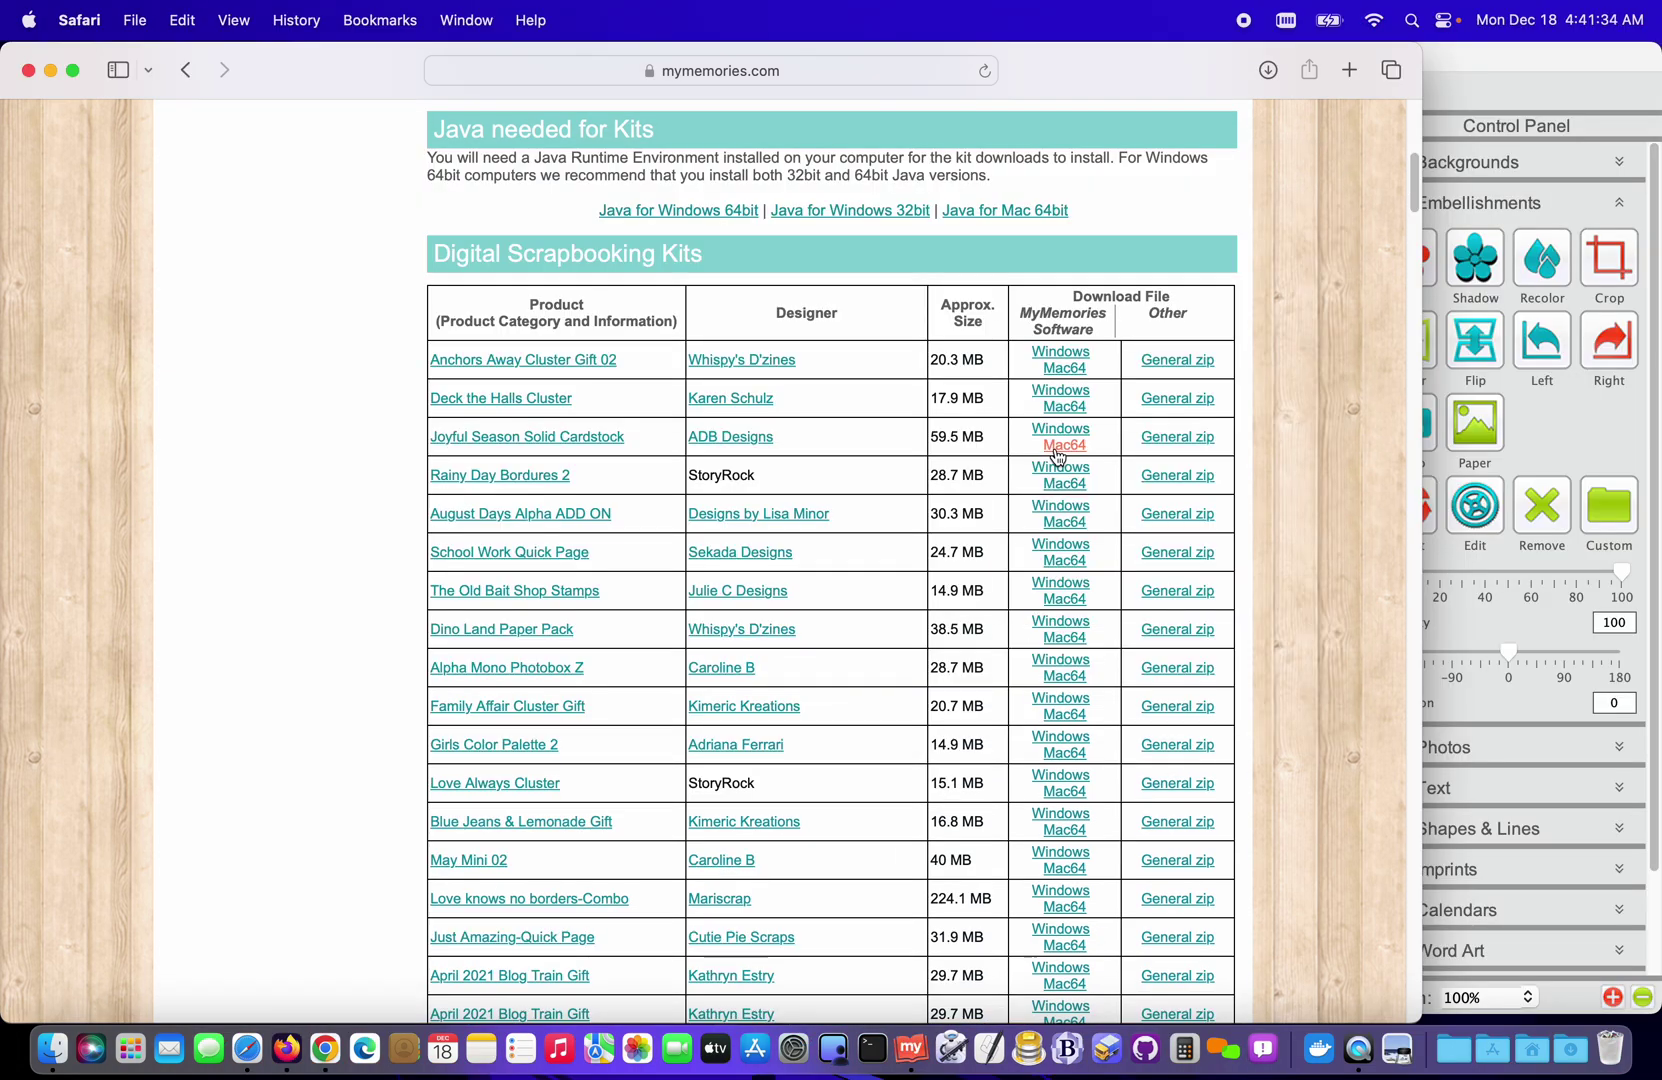